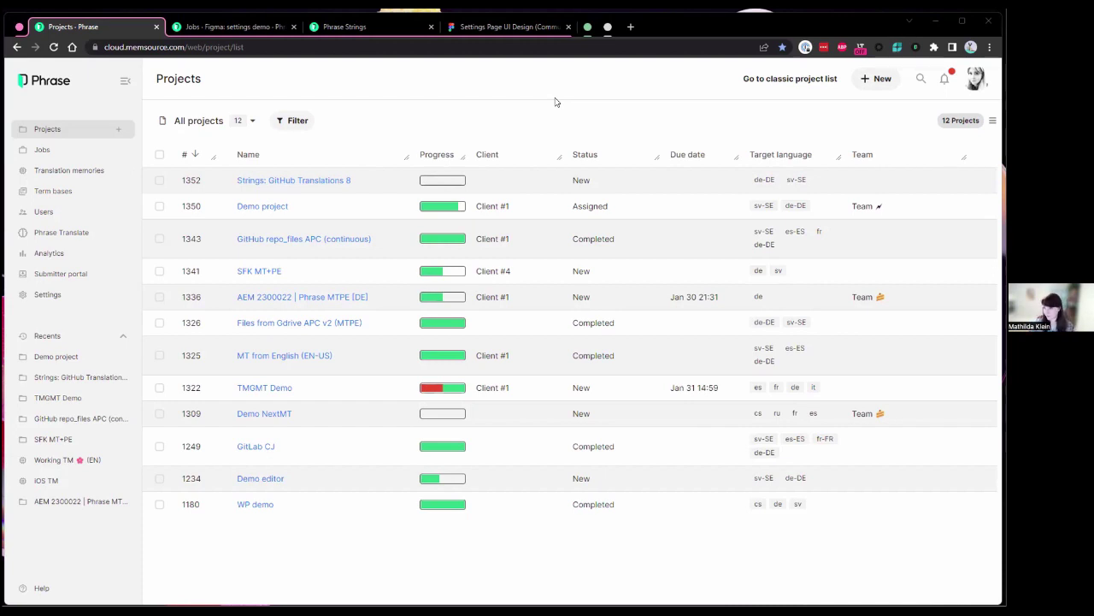
{"action": "left_click", "coordinate": [350, 30]}
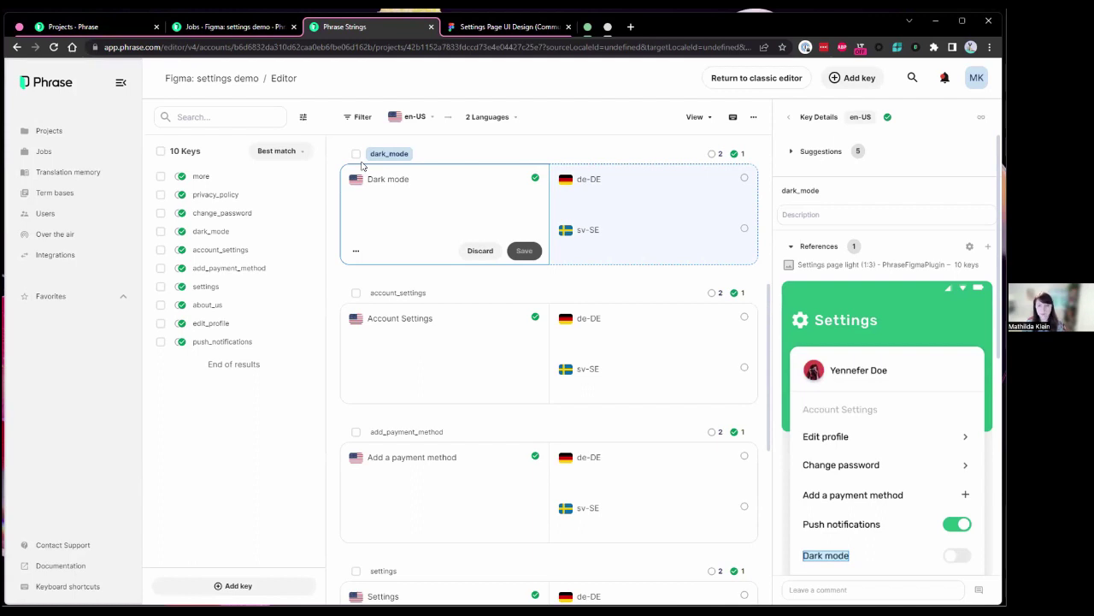
{"action": "left_click", "coordinate": [64, 26]}
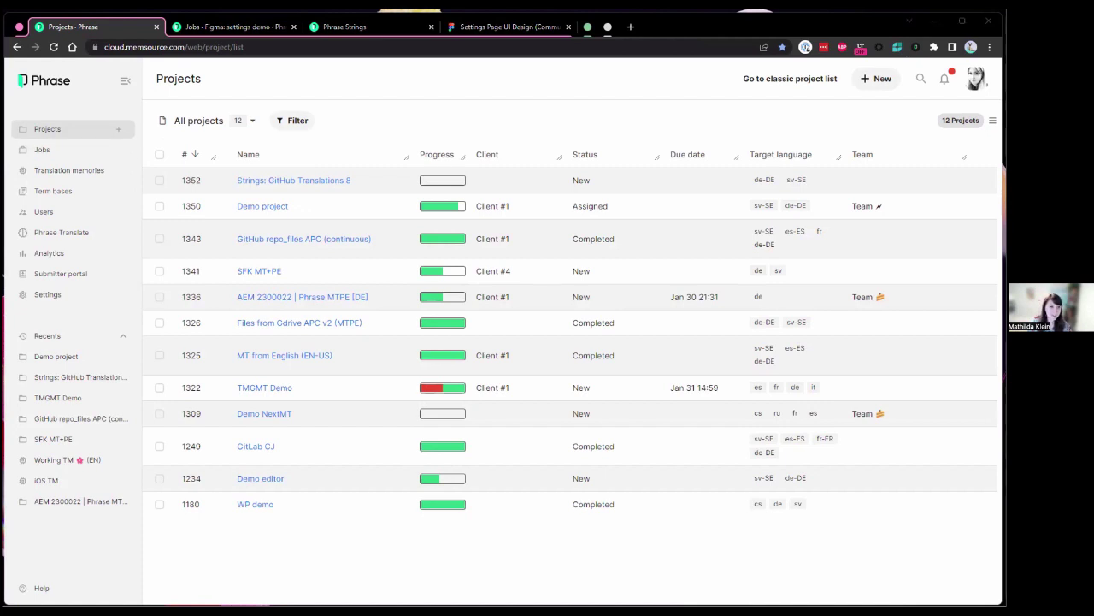
Switch to the Figma settings page design and run the Phrase Strings plugin on the "Settings page light" frame
{"action": "left_click", "coordinate": [511, 27]}
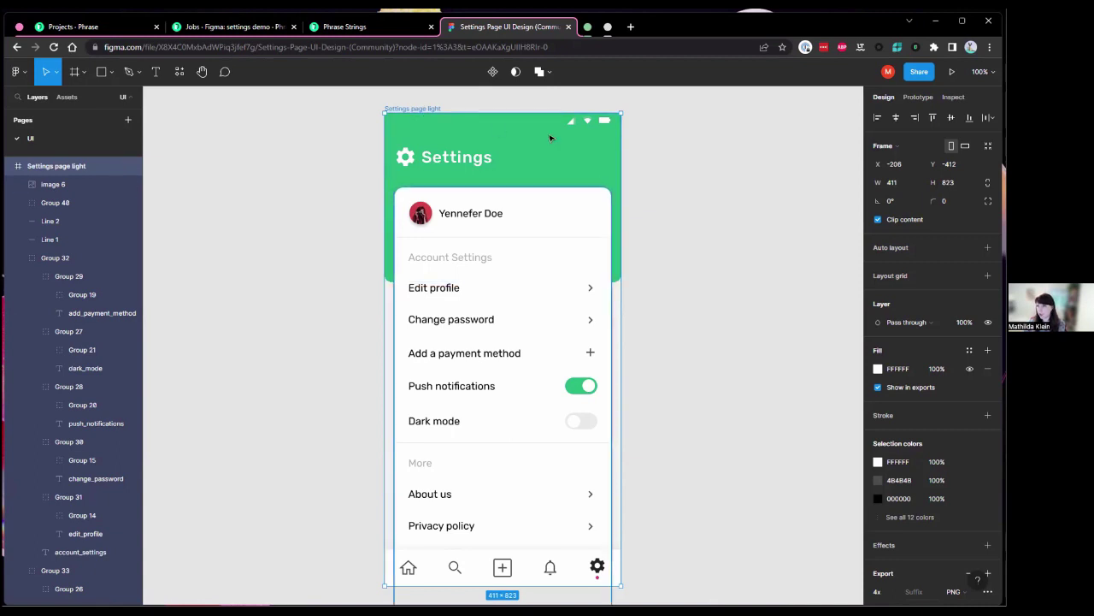
{"action": "right_click", "coordinate": [422, 109]}
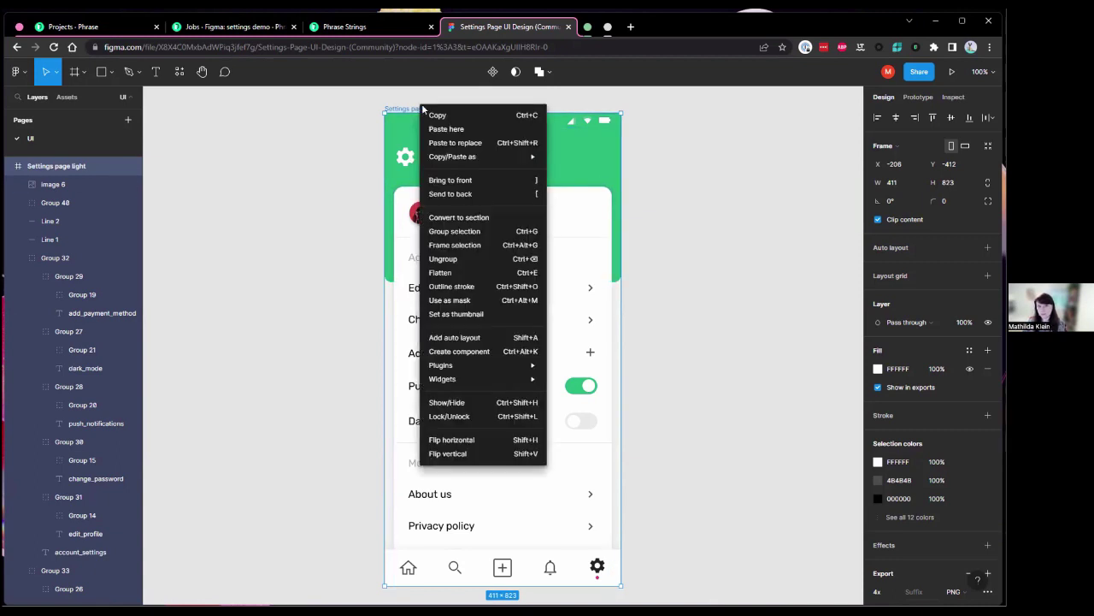
{"action": "mouse_move", "coordinate": [463, 365]}
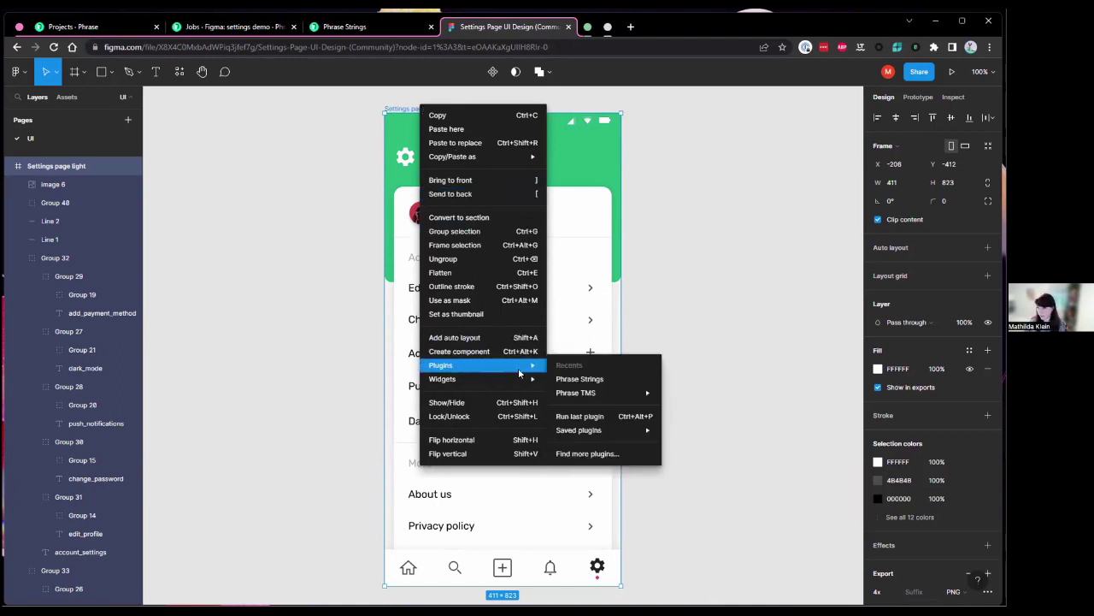
{"action": "left_click", "coordinate": [594, 380]}
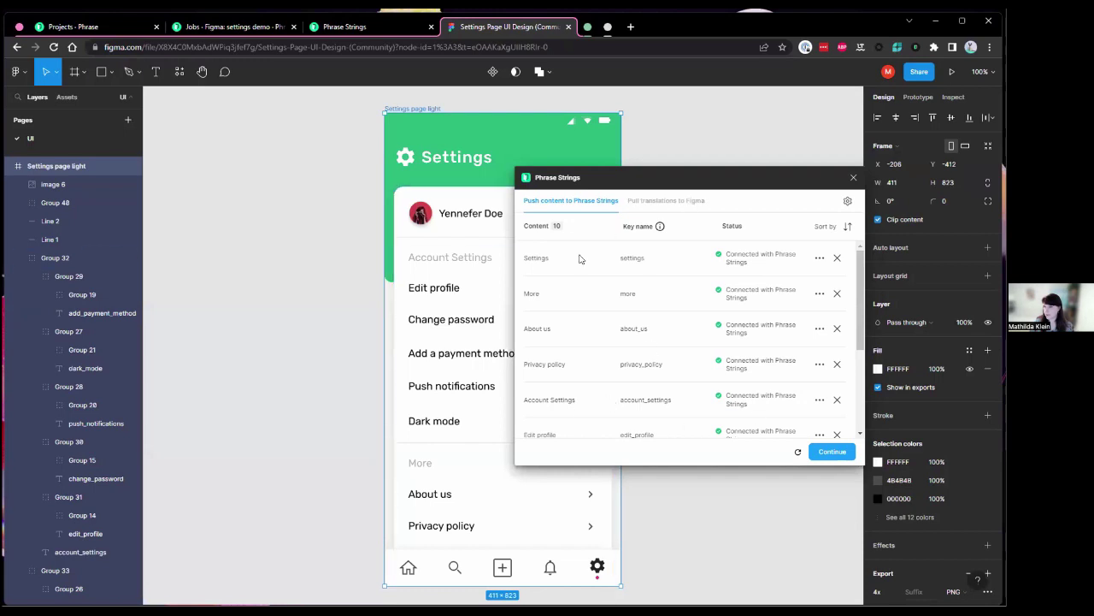
Switch to the "Figma: settings demo" project's jobs in Phrase and begin a new job from the "MK Figma Settings" template
{"action": "left_click", "coordinate": [339, 27]}
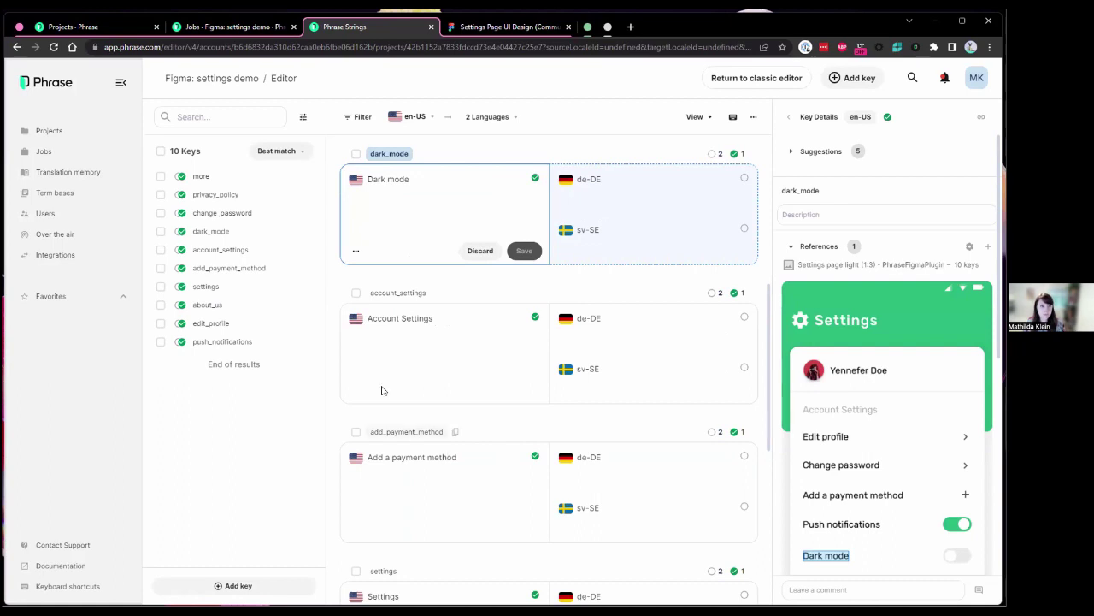
{"action": "left_click", "coordinate": [255, 28]}
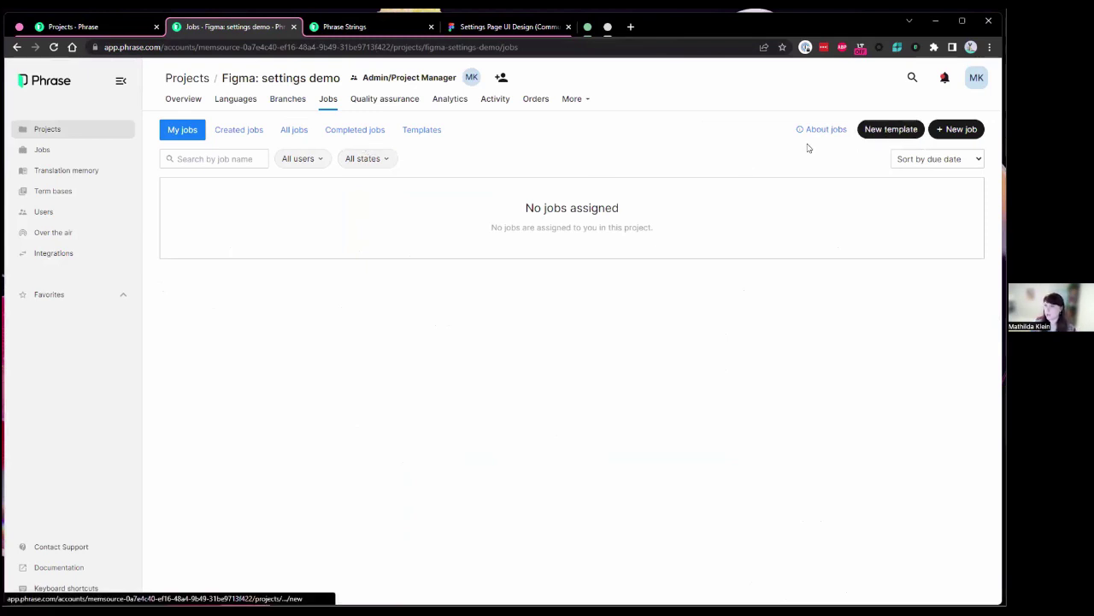
{"action": "left_click", "coordinate": [951, 134]}
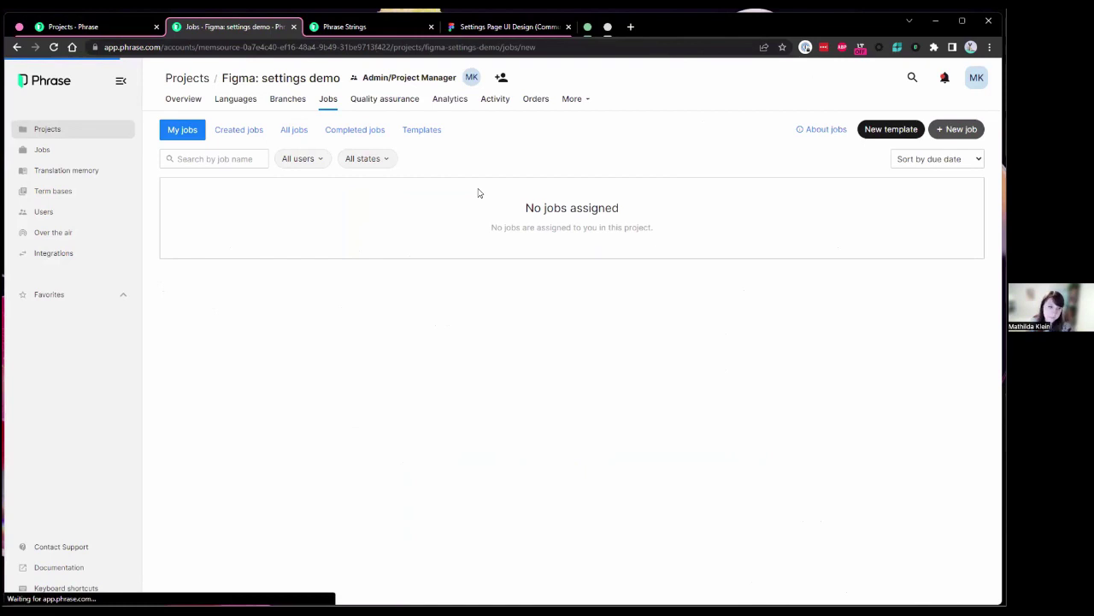
{"action": "left_click", "coordinate": [783, 152]}
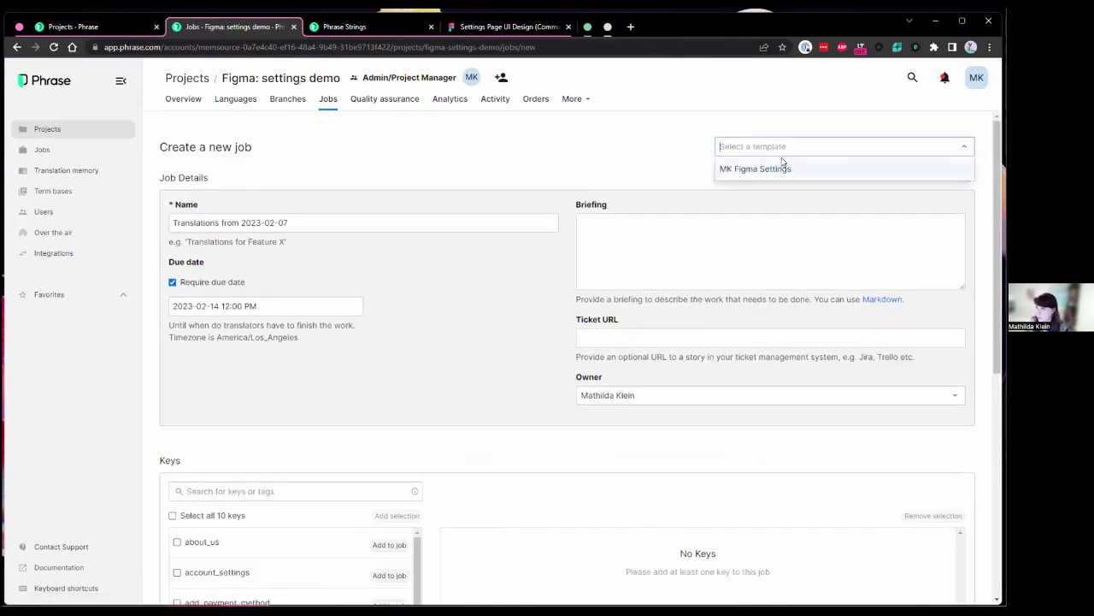
{"action": "left_click", "coordinate": [768, 169]}
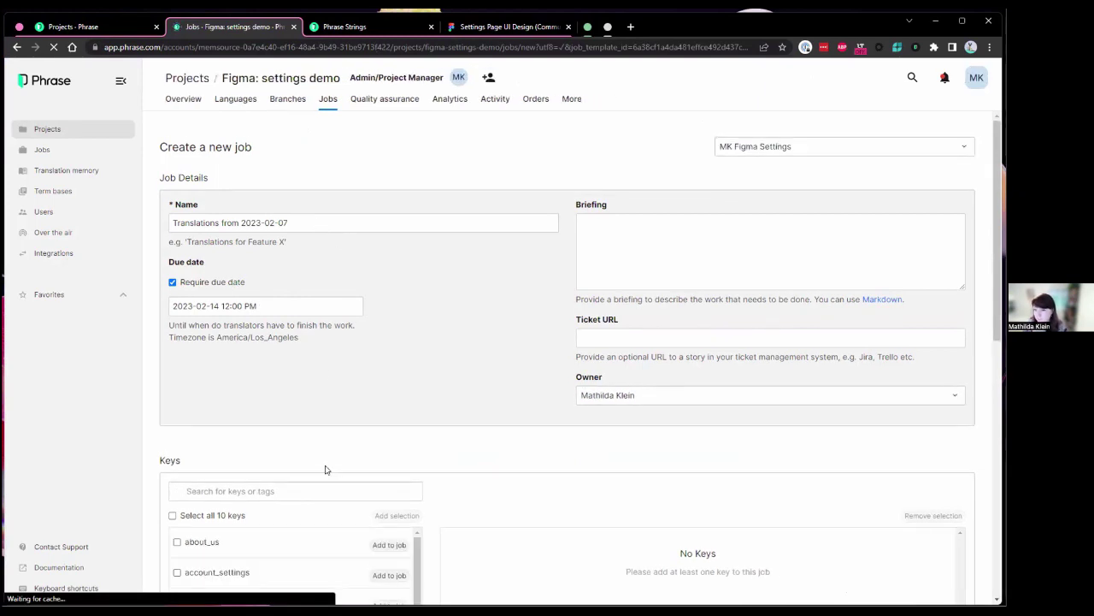
Add all 10 keys to the new job and review its source and target languages
{"action": "scroll", "coordinate": [248, 477], "scroll_direction": "down", "scroll_amount": 2}
{"action": "left_click", "coordinate": [209, 342]}
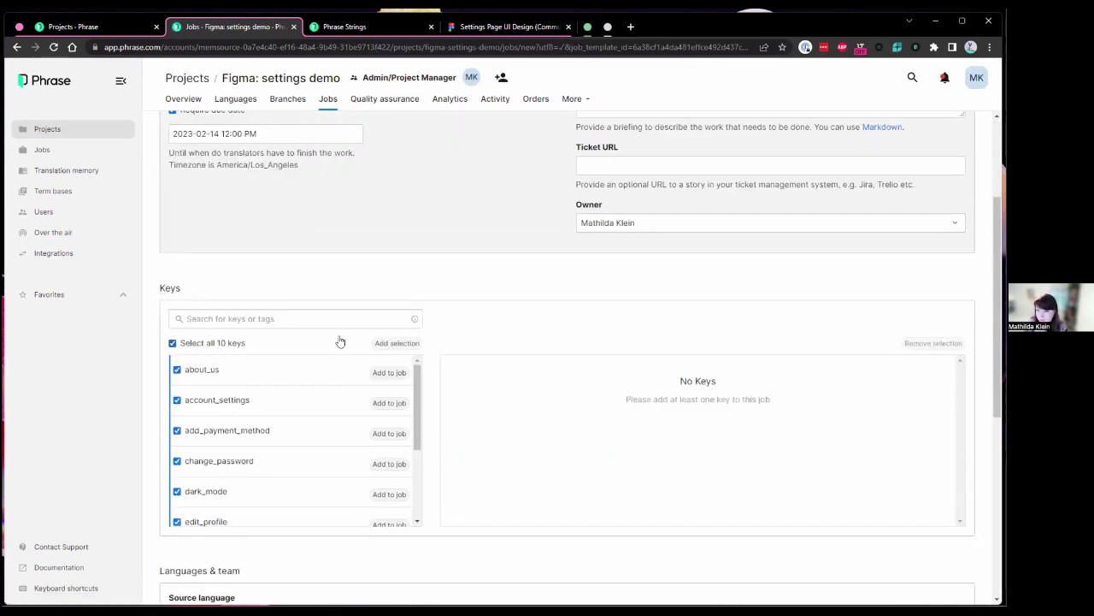
{"action": "left_click", "coordinate": [396, 343]}
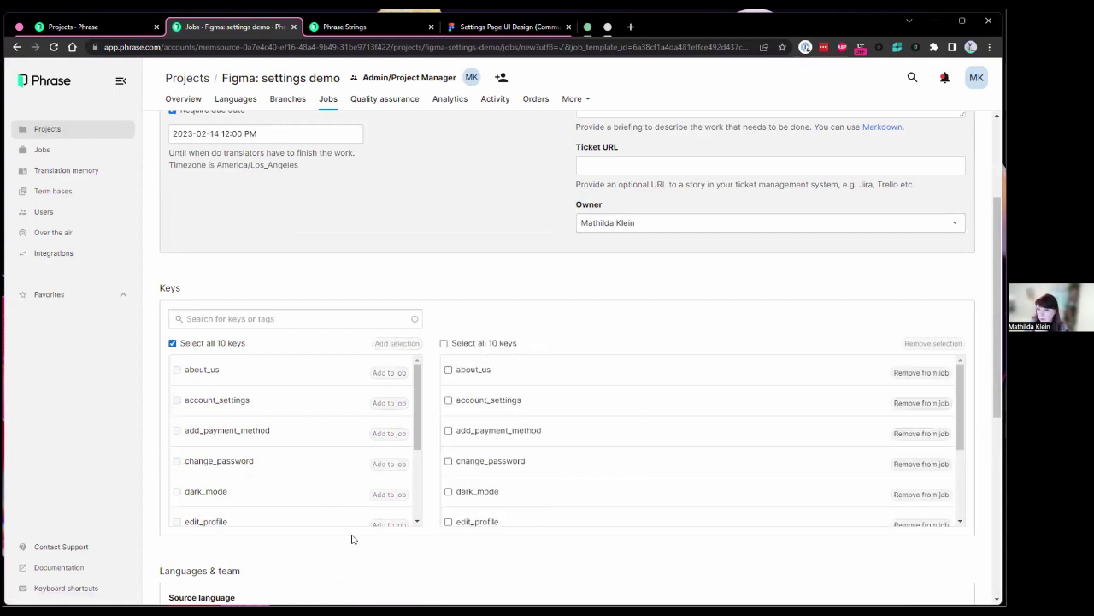
{"action": "scroll", "coordinate": [353, 537], "scroll_direction": "down", "scroll_amount": 4}
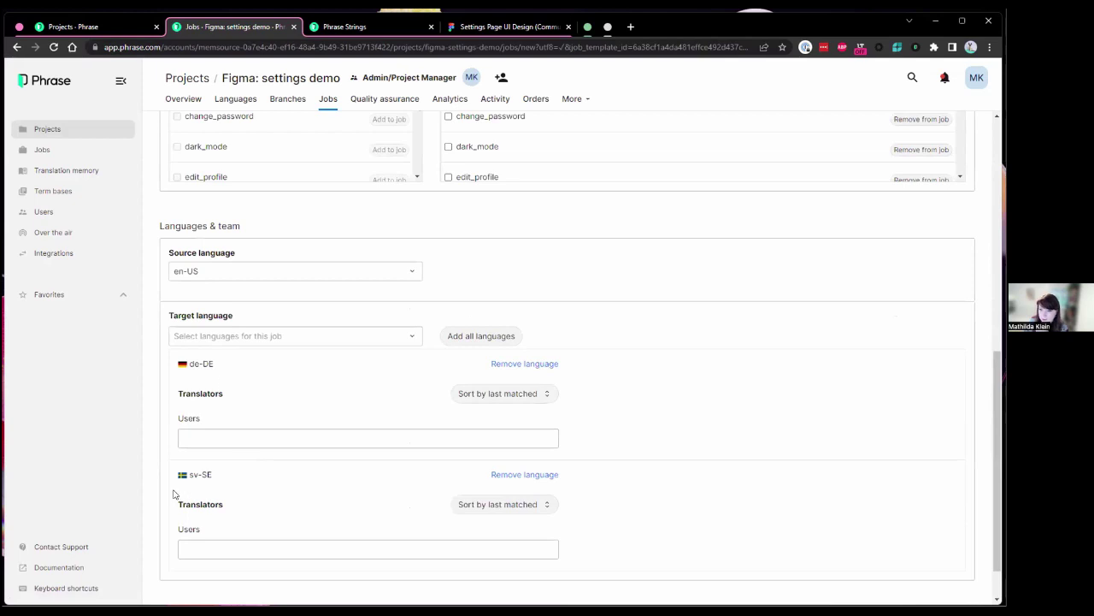
{"action": "scroll", "coordinate": [289, 502], "scroll_direction": "down", "scroll_amount": 1}
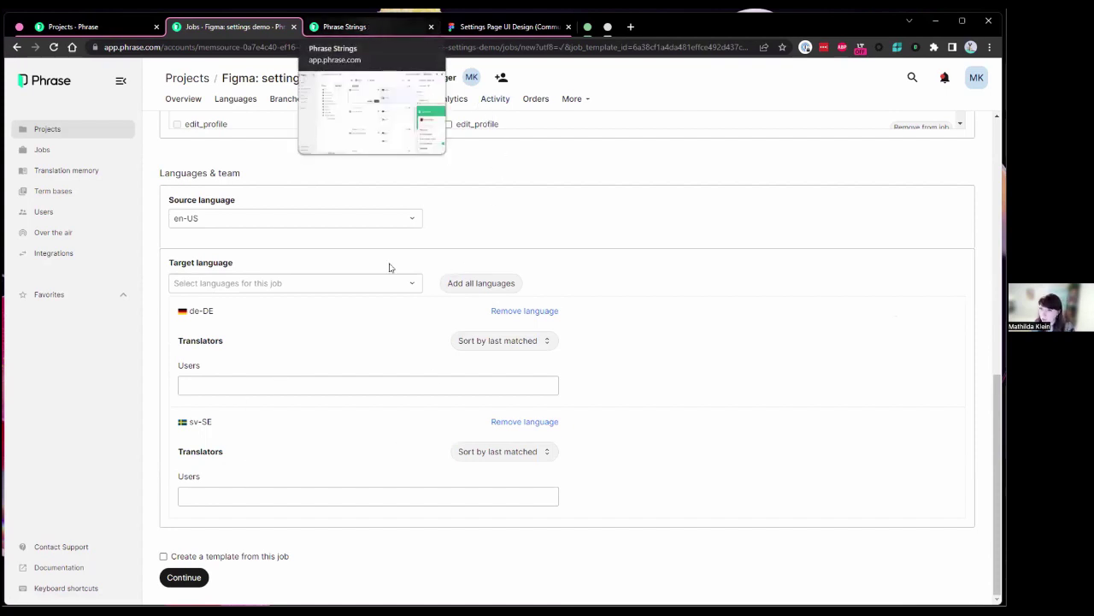
In the Phrase Strings editor, set a character limit of 10 for the "more" key
{"action": "left_click", "coordinate": [346, 29]}
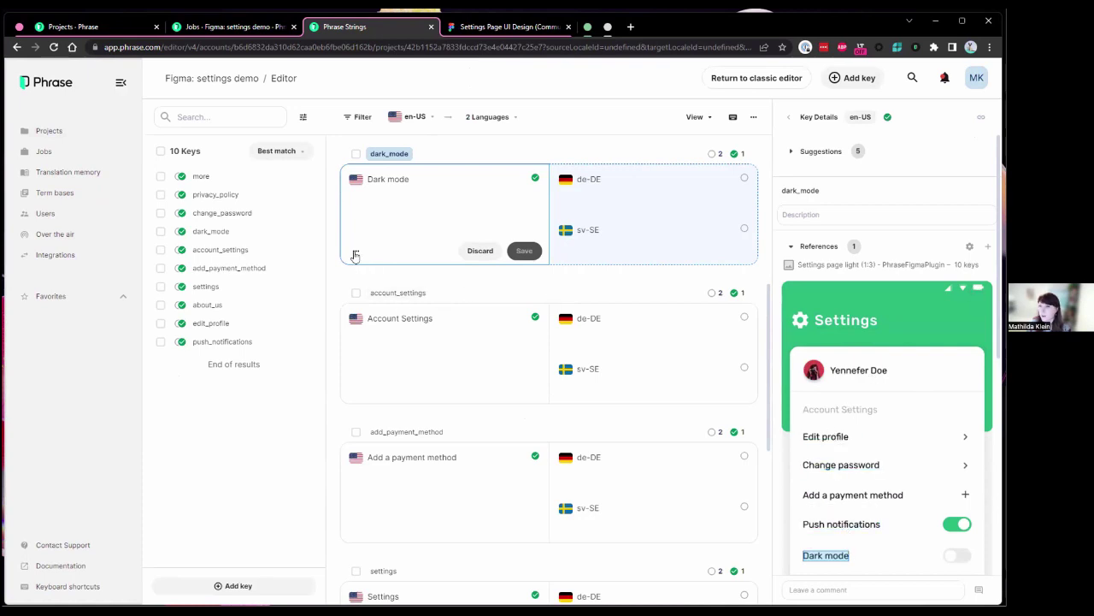
{"action": "left_click", "coordinate": [355, 250]}
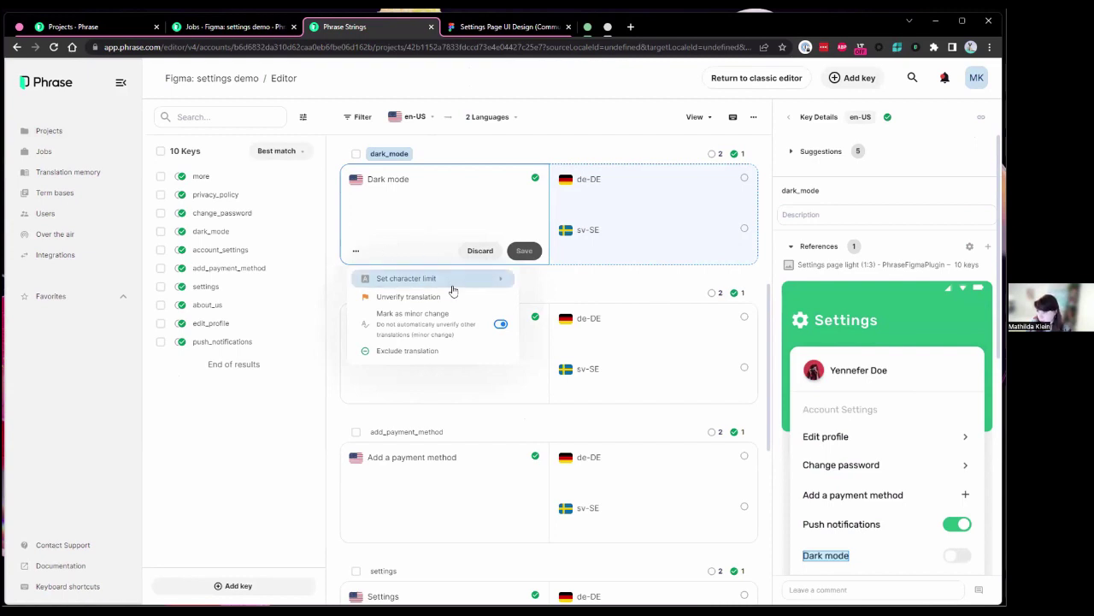
{"action": "left_click", "coordinate": [556, 279]}
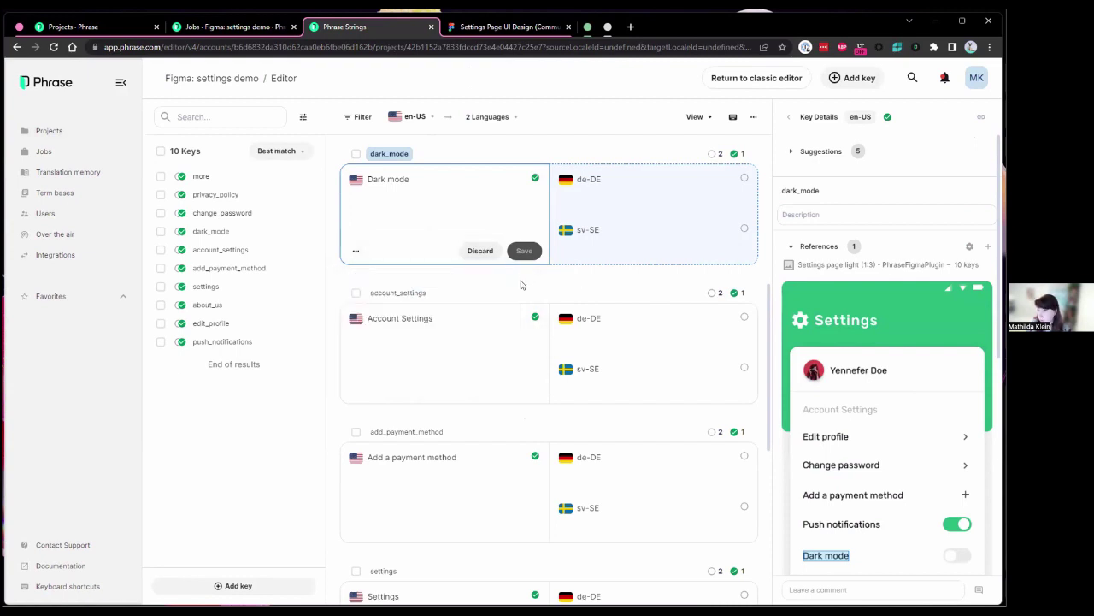
{"action": "scroll", "coordinate": [423, 277], "scroll_direction": "up", "scroll_amount": 3}
{"action": "scroll", "coordinate": [377, 259], "scroll_direction": "up", "scroll_amount": 3}
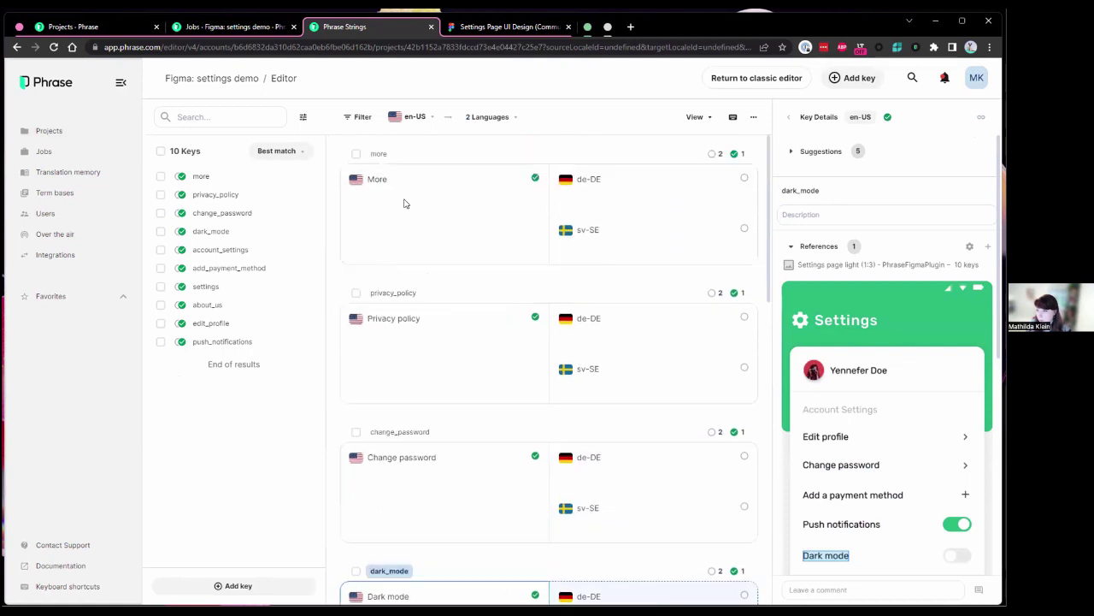
{"action": "left_click", "coordinate": [374, 253]}
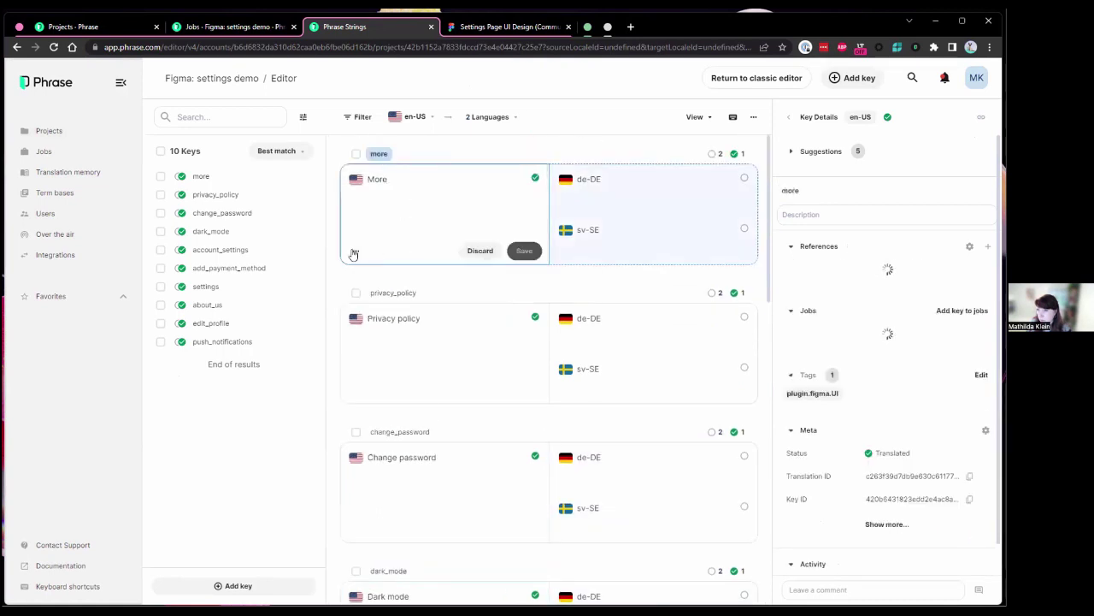
{"action": "left_click", "coordinate": [356, 251]}
{"action": "left_click", "coordinate": [442, 281]}
{"action": "left_click", "coordinate": [433, 308]}
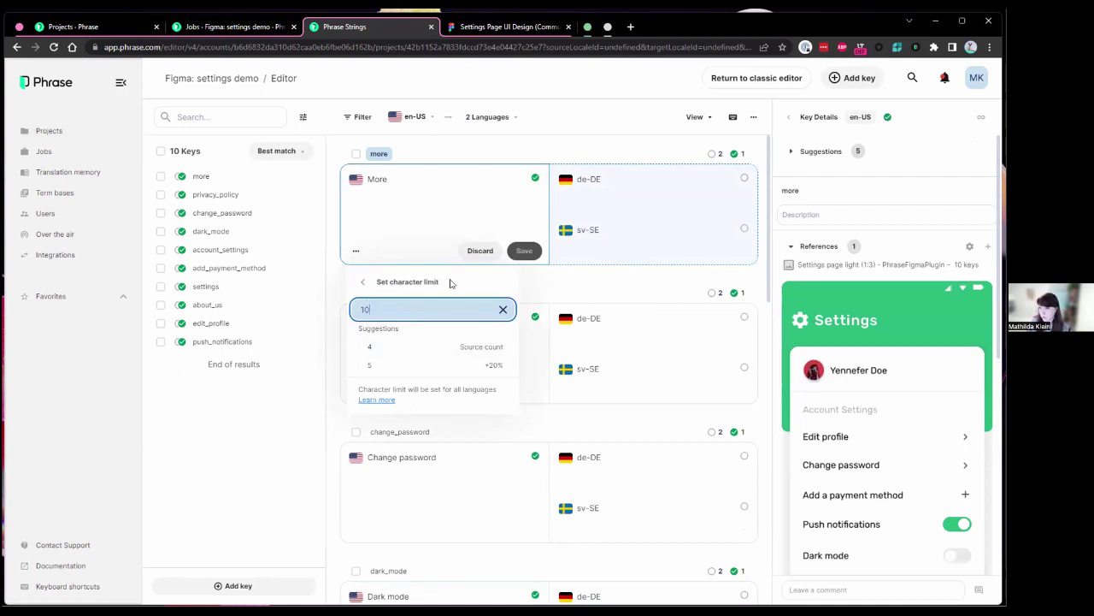
{"action": "left_click", "coordinate": [553, 283]}
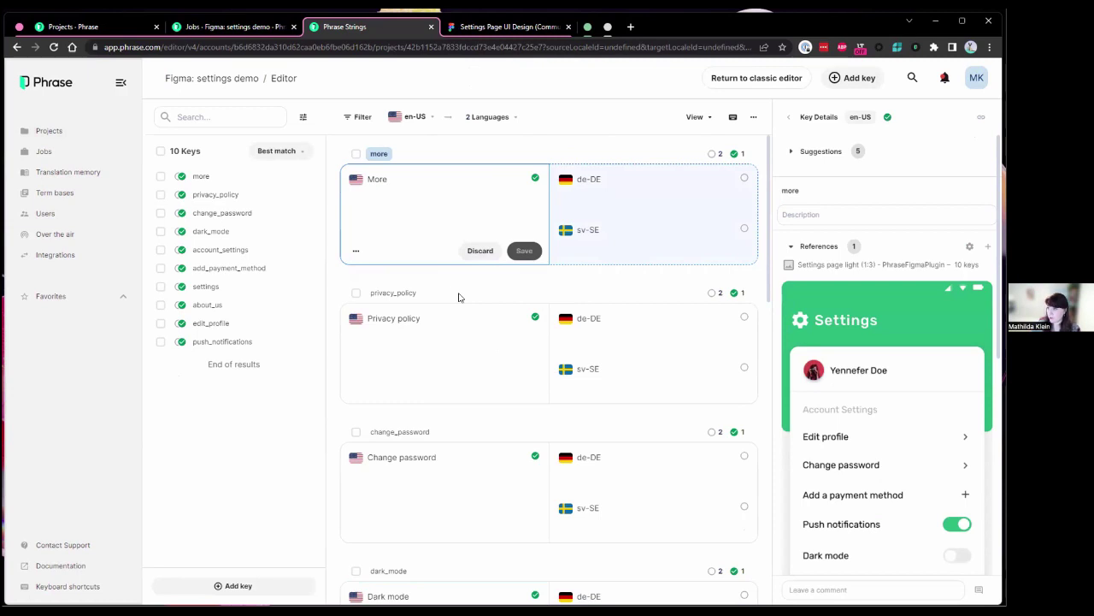
Return to the new job form, create the translation job and start it
{"action": "left_click", "coordinate": [227, 27]}
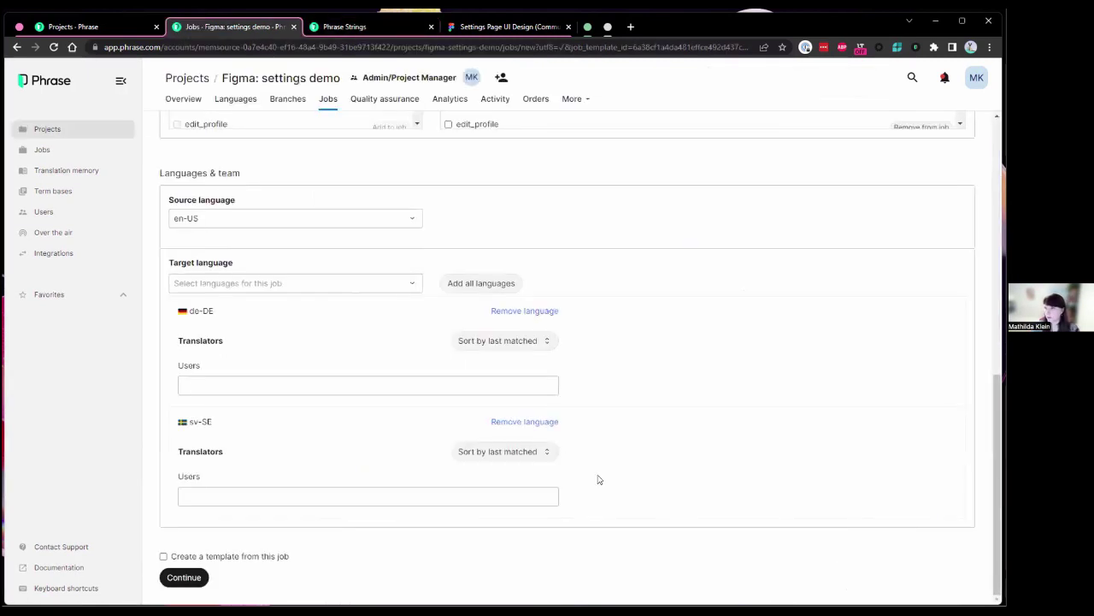
{"action": "left_click", "coordinate": [203, 577]}
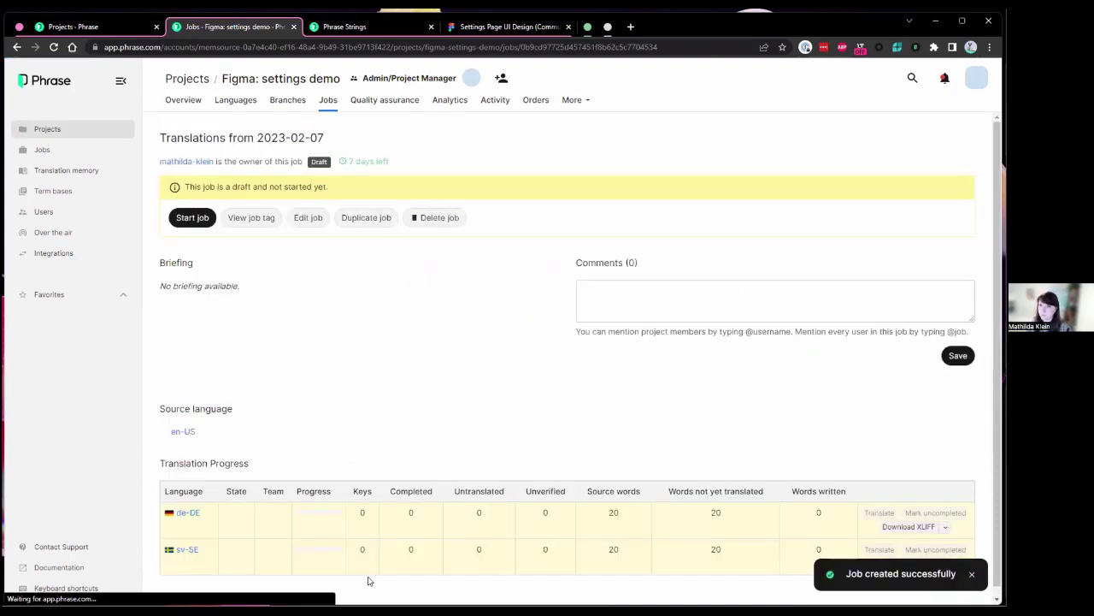
{"action": "left_click", "coordinate": [182, 218]}
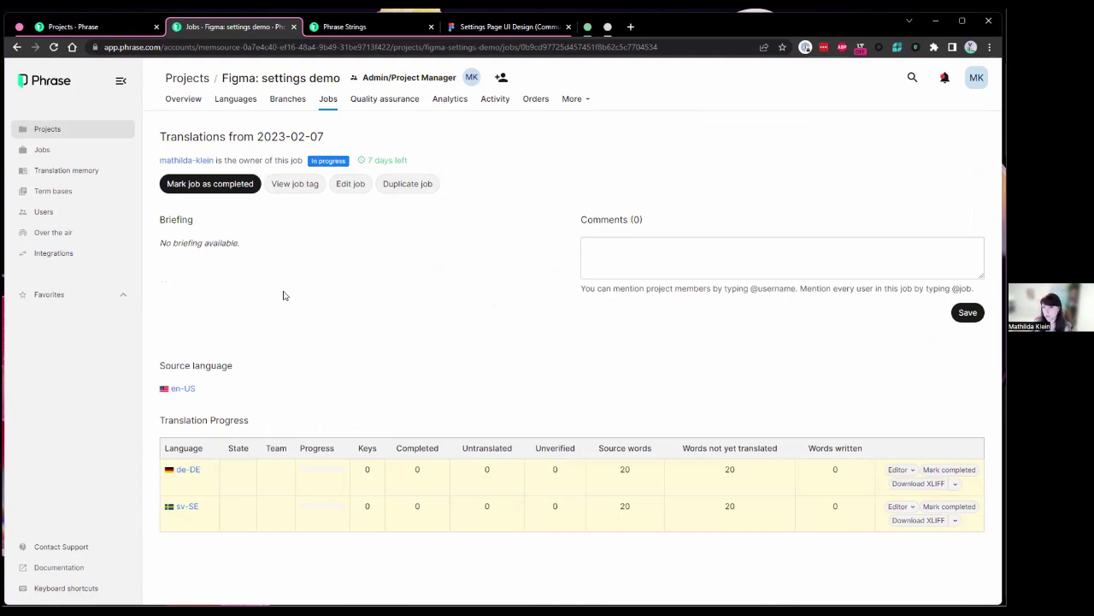
Switch to the Phrase TMS project list, refresh it and open the "Strings: Figma Settings 12" project
{"action": "left_click", "coordinate": [85, 26]}
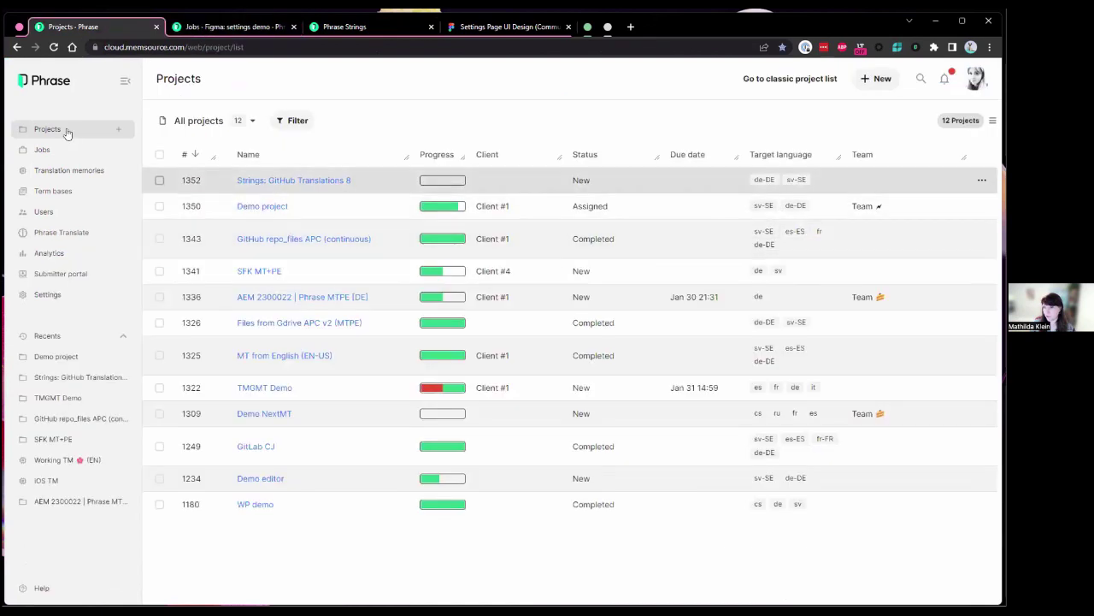
{"action": "left_click", "coordinate": [68, 130]}
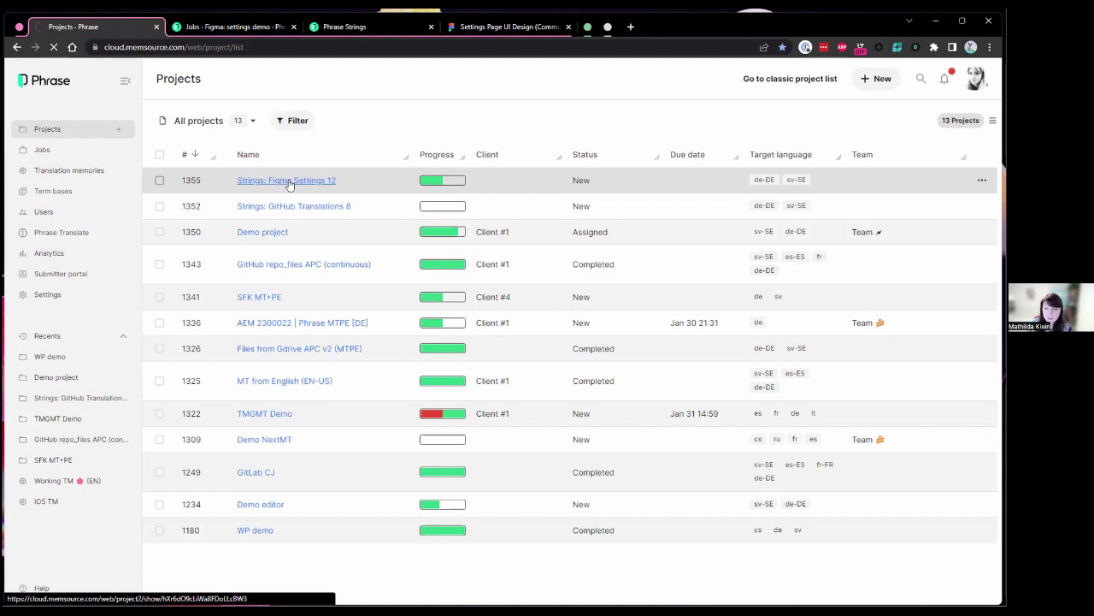
{"action": "left_click", "coordinate": [290, 182]}
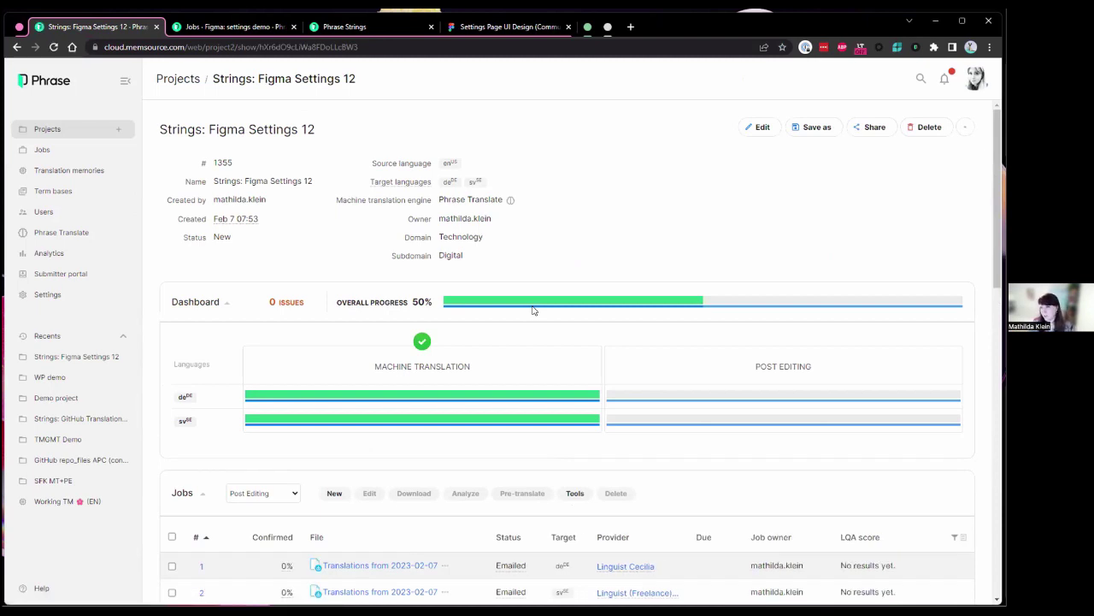
Select both Post Editing jobs of the project and export them to the online repository
{"action": "scroll", "coordinate": [489, 337], "scroll_direction": "down", "scroll_amount": 1}
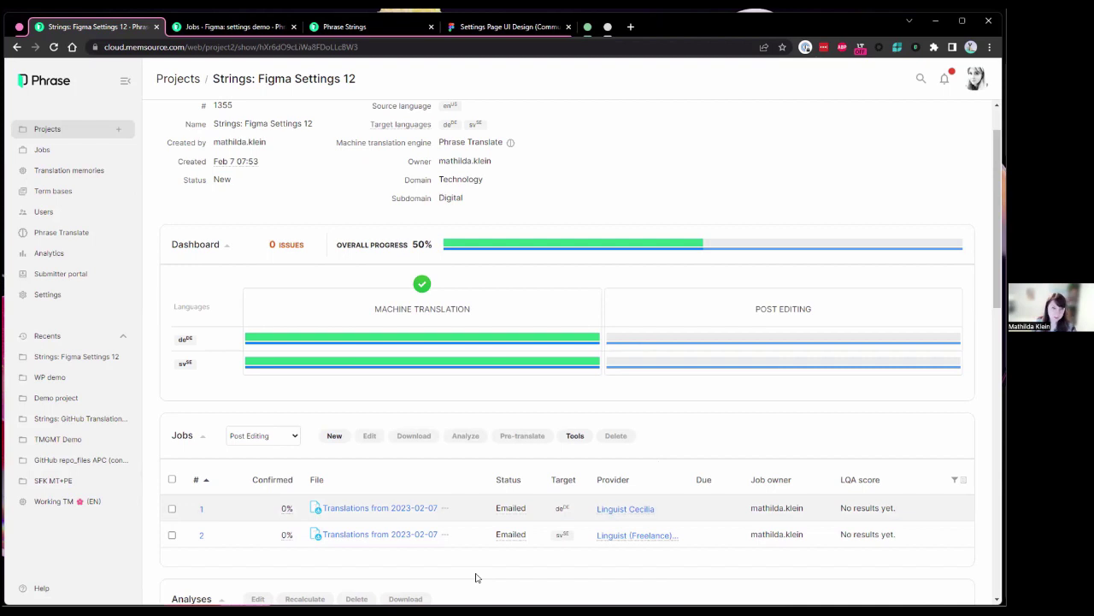
{"action": "scroll", "coordinate": [482, 568], "scroll_direction": "down", "scroll_amount": 2}
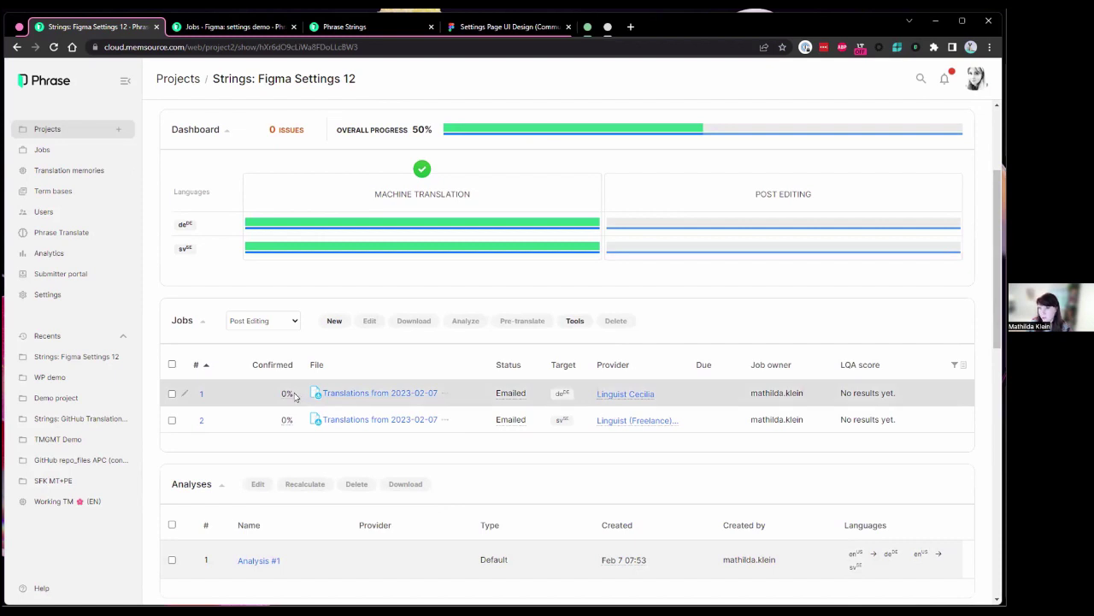
{"action": "left_click", "coordinate": [171, 365]}
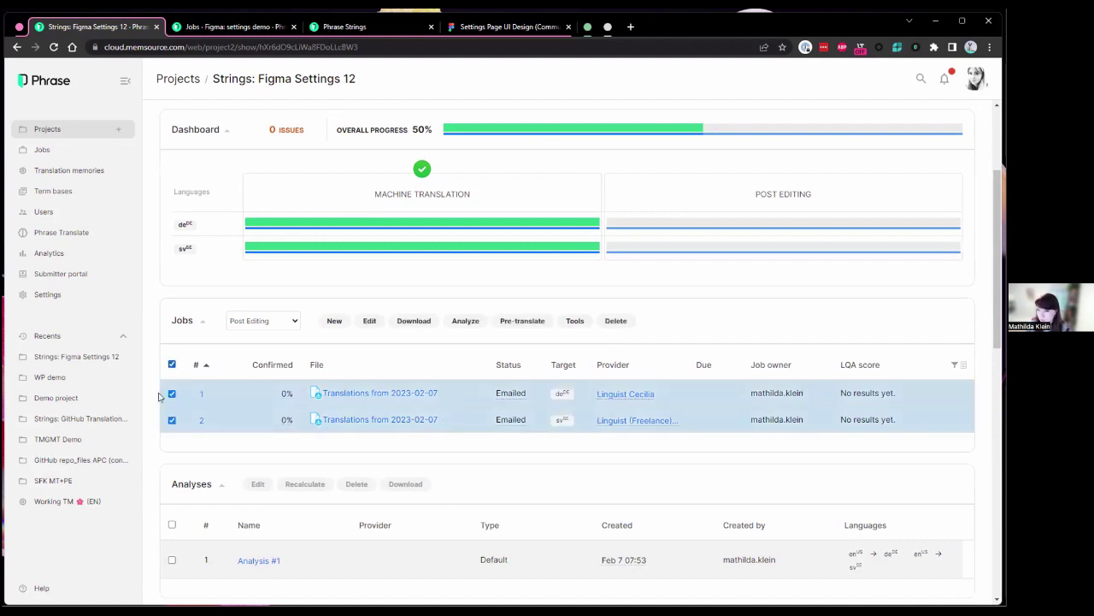
{"action": "left_click", "coordinate": [403, 322]}
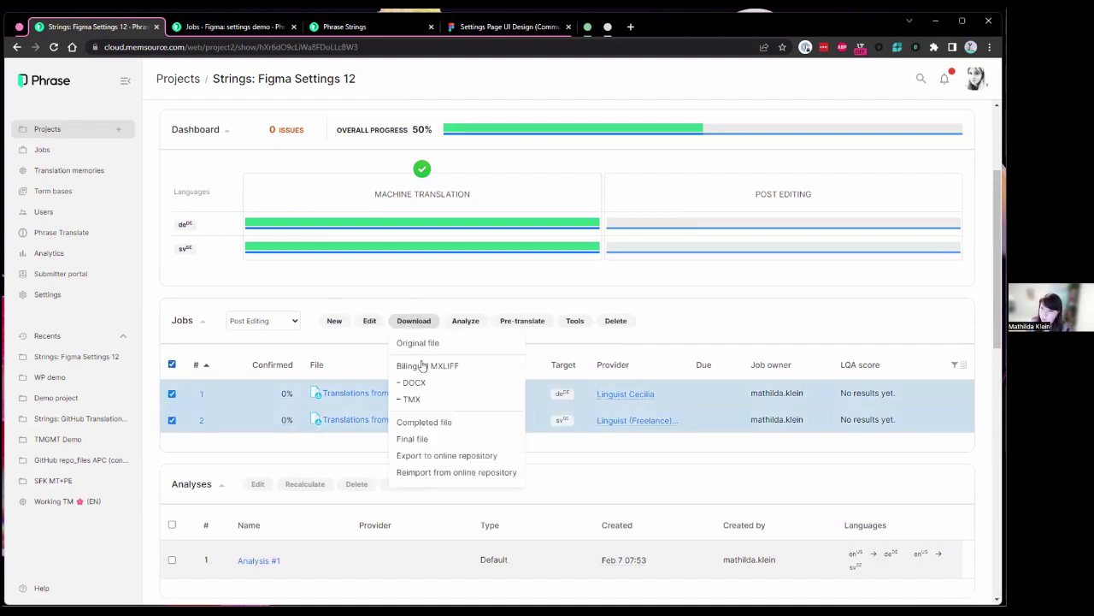
{"action": "left_click", "coordinate": [430, 459]}
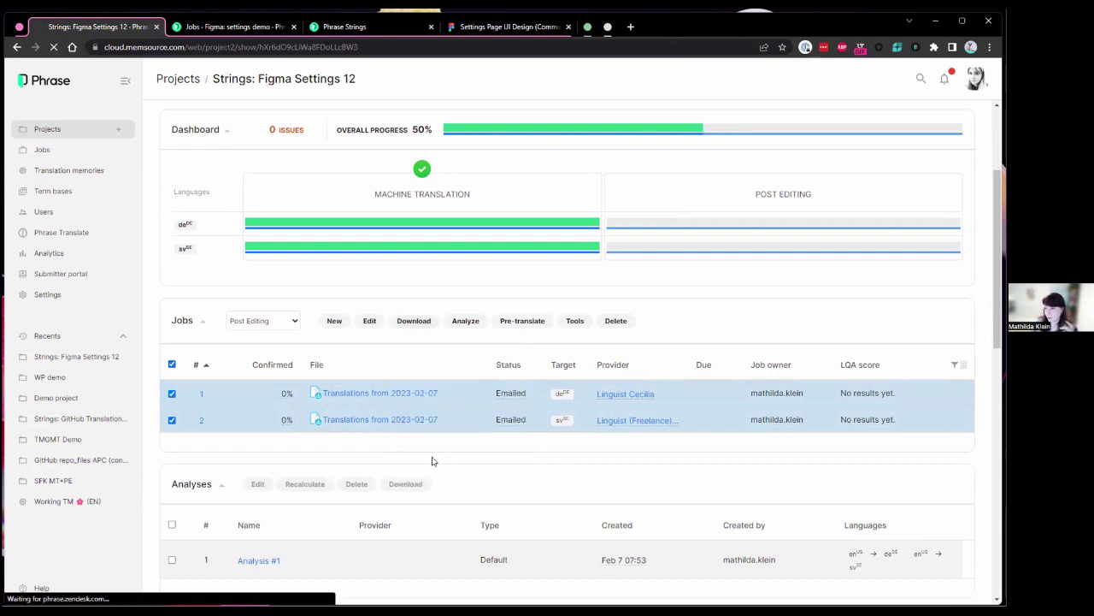
Switch back to the Phrase Strings editor and reload it to check the German and Swedish translations
{"action": "left_click", "coordinate": [379, 28]}
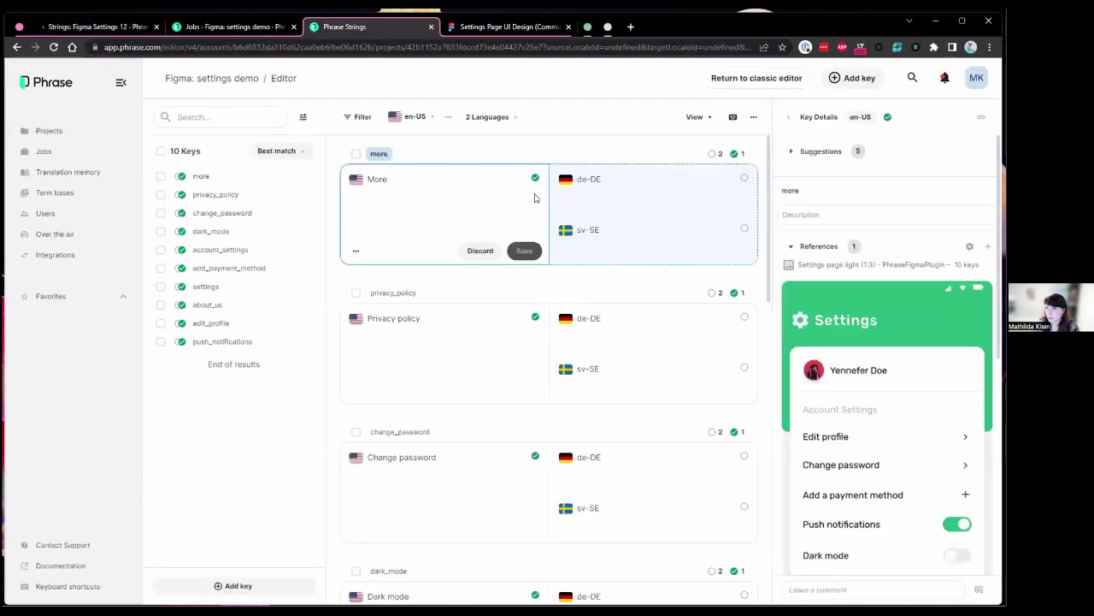
{"action": "left_click", "coordinate": [384, 55]}
{"action": "key", "text": "Return"}
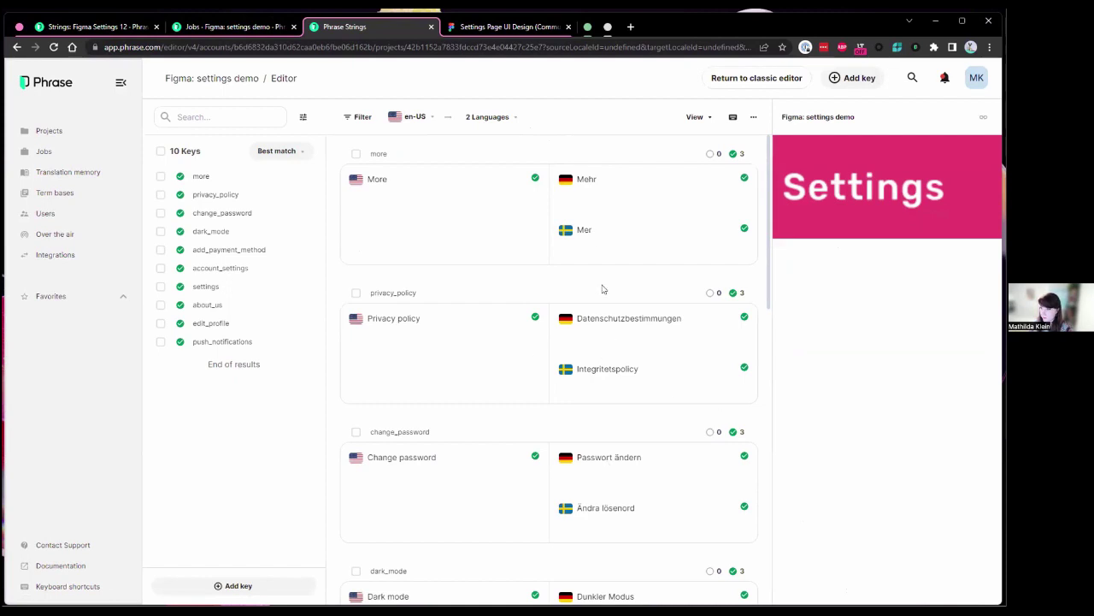
Switch to Figma and pull the sv-SE translations from the "Figma: settings demo" project into a new page
{"action": "left_click", "coordinate": [484, 30]}
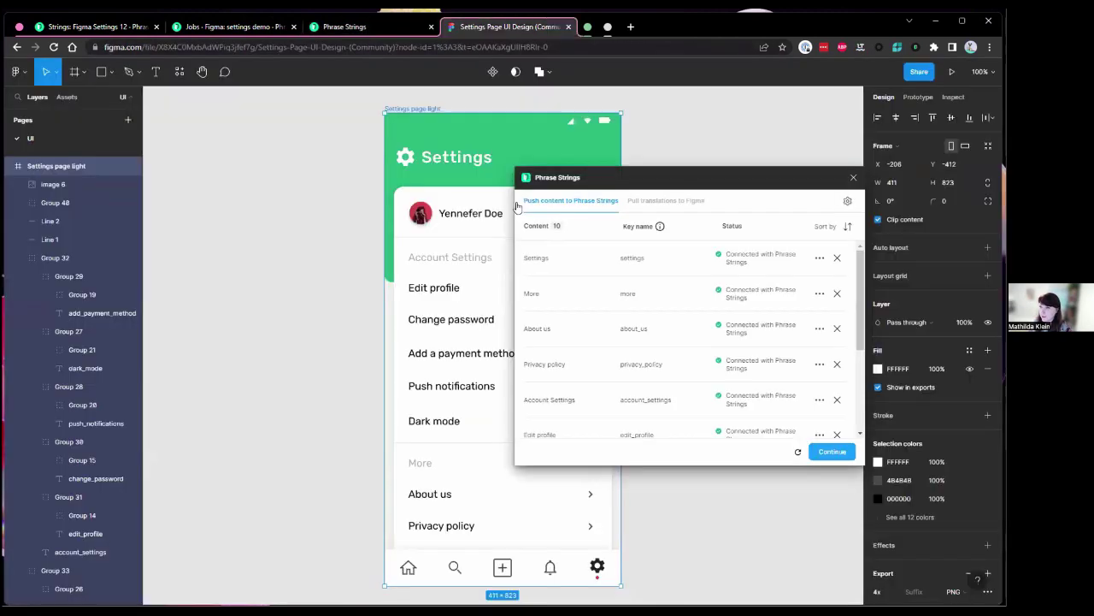
{"action": "left_click", "coordinate": [668, 204]}
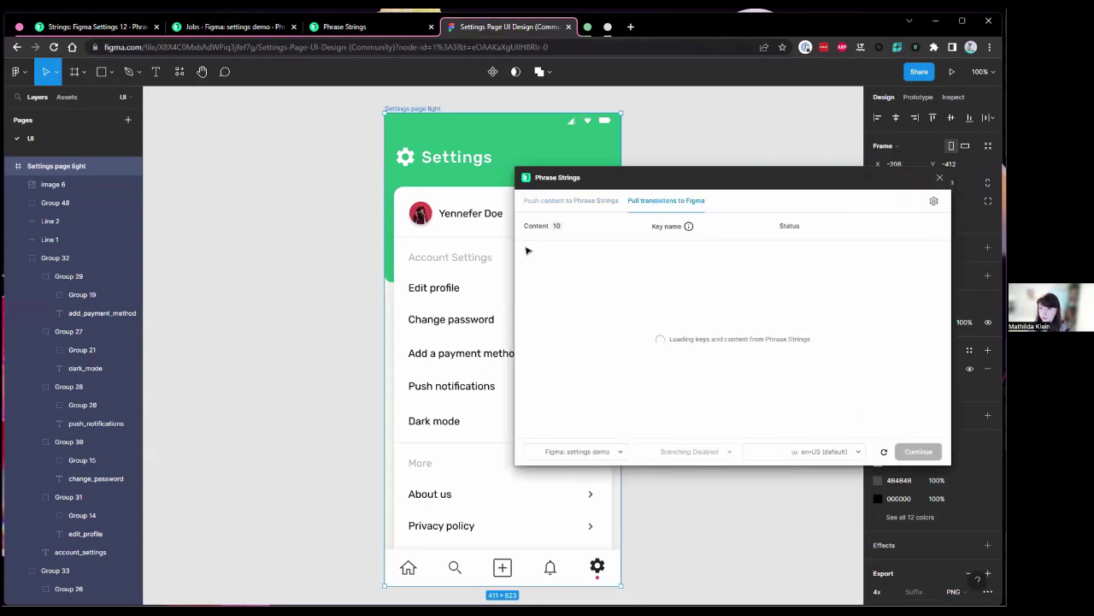
{"action": "left_click", "coordinate": [842, 453]}
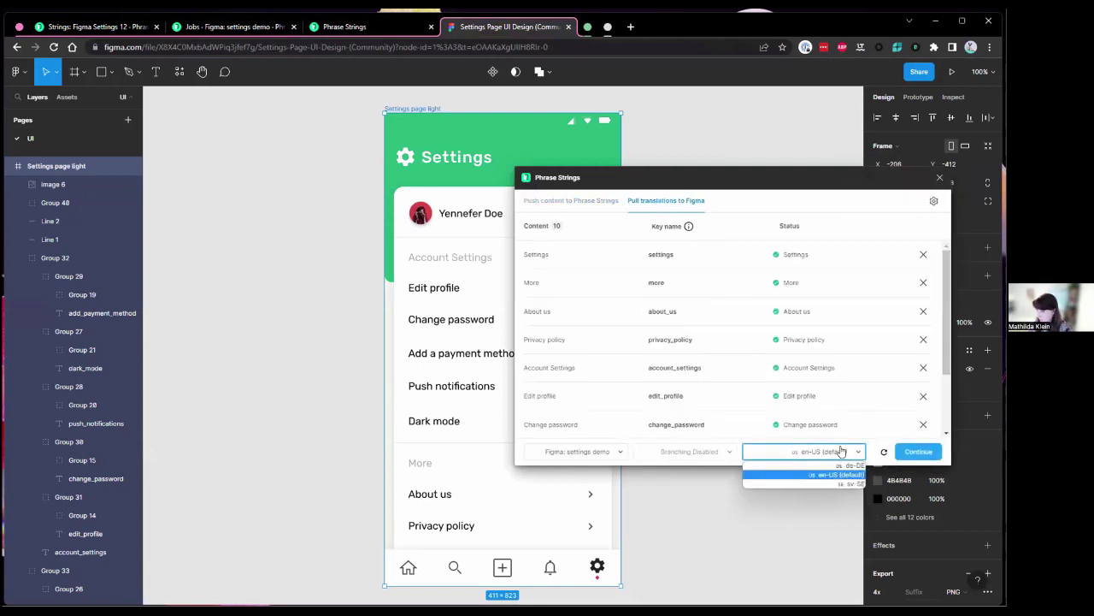
{"action": "left_click", "coordinate": [853, 484]}
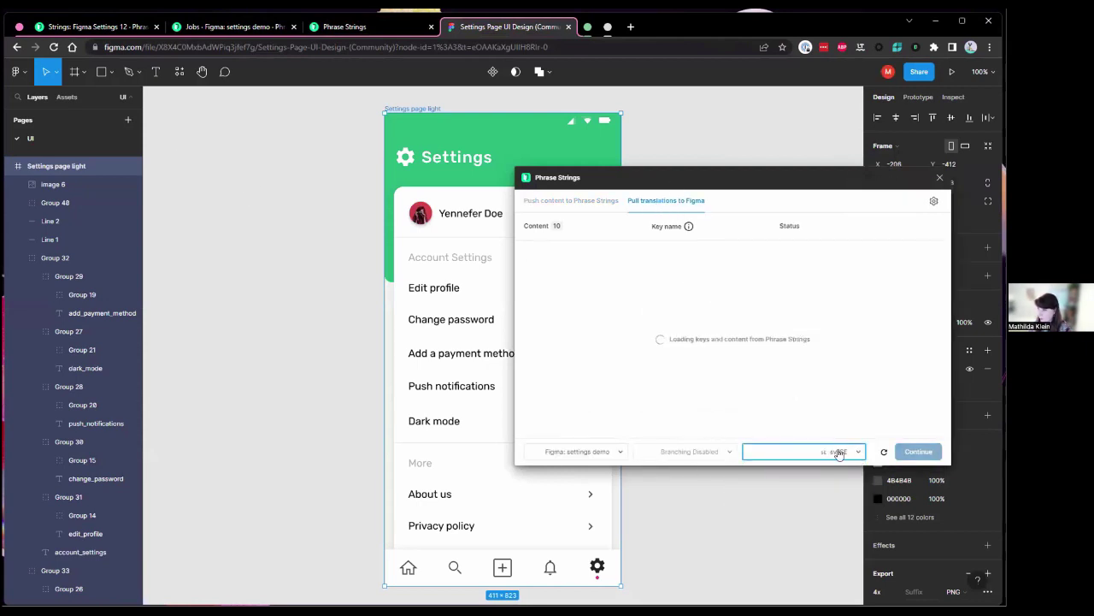
{"action": "left_click", "coordinate": [918, 452]}
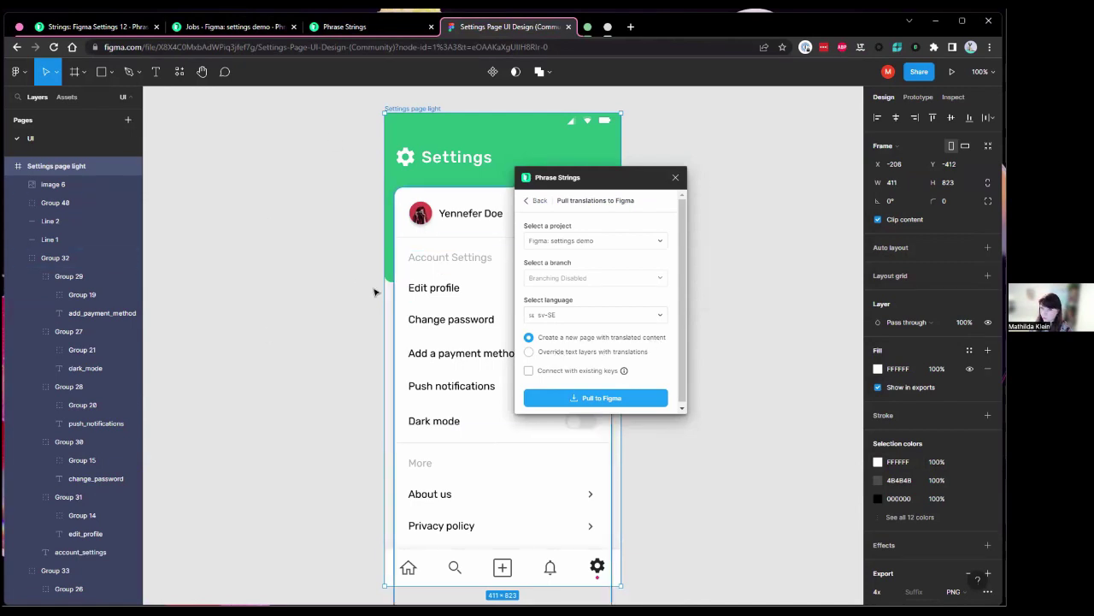
{"action": "left_click", "coordinate": [604, 400]}
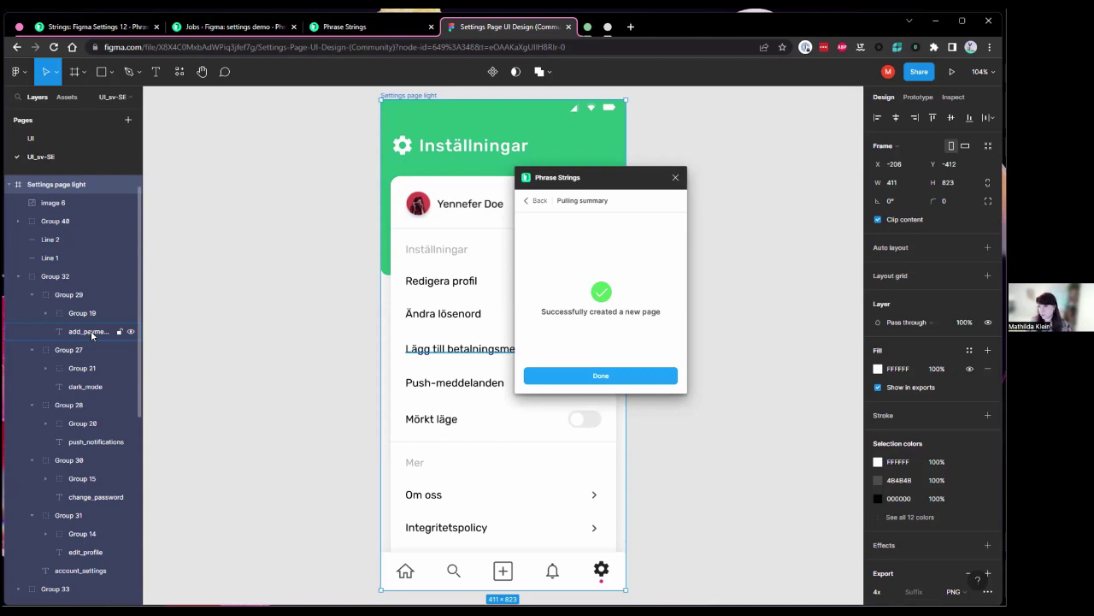
Return to the Phrase Strings editor, open the German privacy_policy translation and examine its reference screenshot in the key details
{"action": "left_click", "coordinate": [381, 28]}
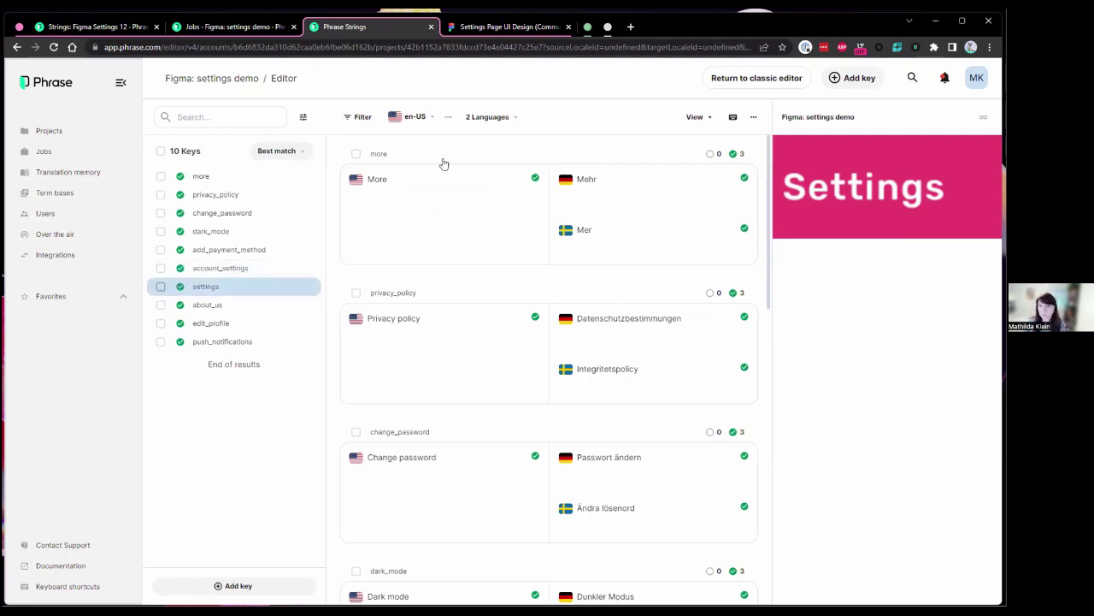
{"action": "left_click", "coordinate": [607, 330]}
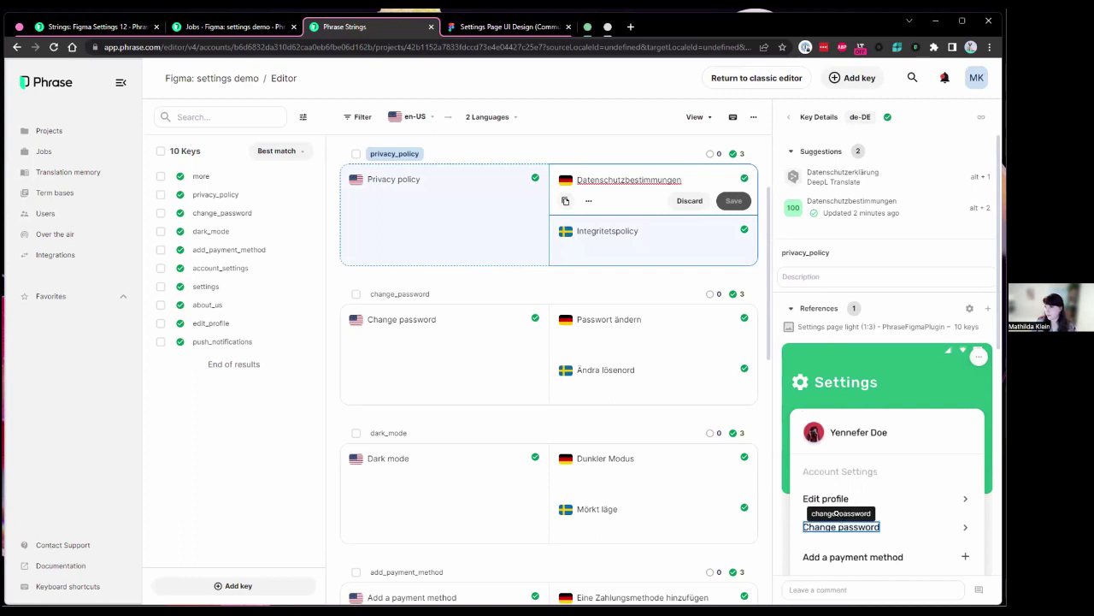
{"action": "scroll", "coordinate": [855, 517], "scroll_direction": "down", "scroll_amount": 1}
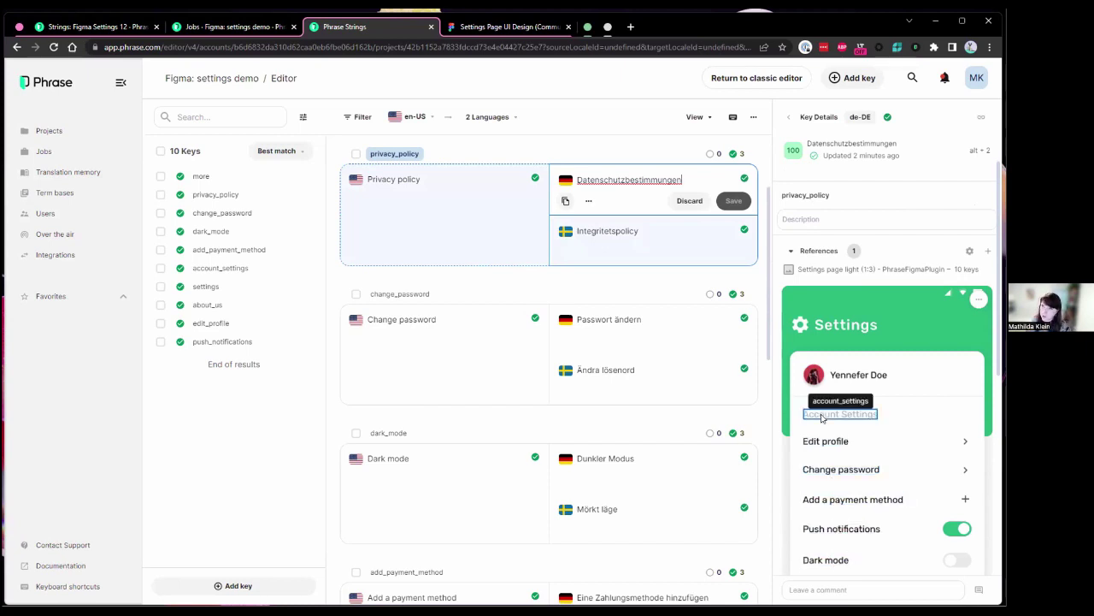
Review the GitHub en-US.xml file, the GitHub sync project's keys in Phrase Strings, and the text areas linked on Login_screen.png
{"action": "left_click", "coordinate": [587, 28]}
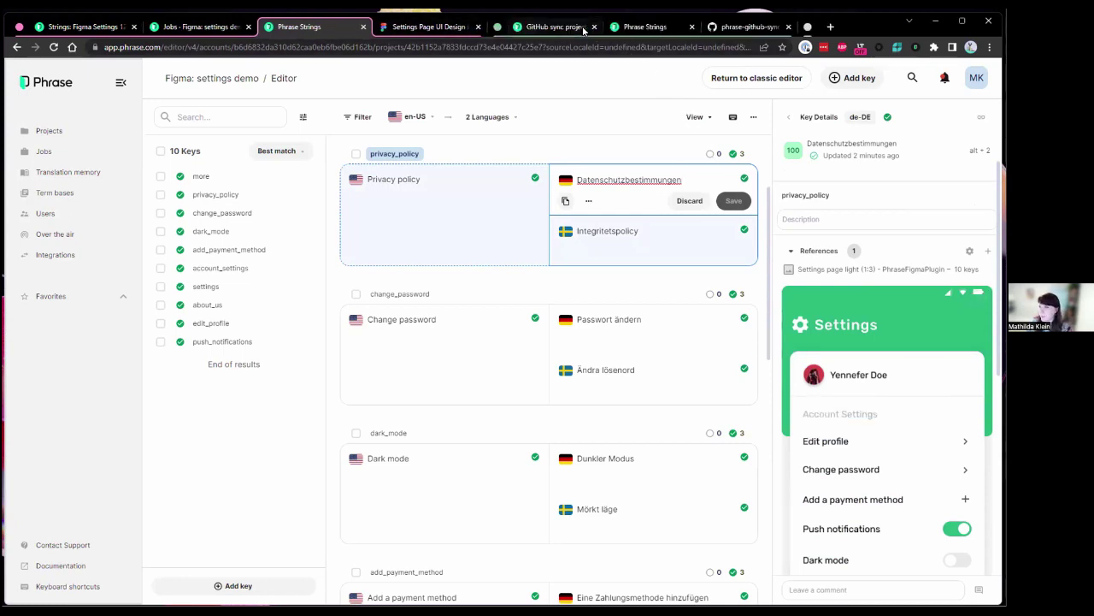
{"action": "left_click", "coordinate": [734, 30]}
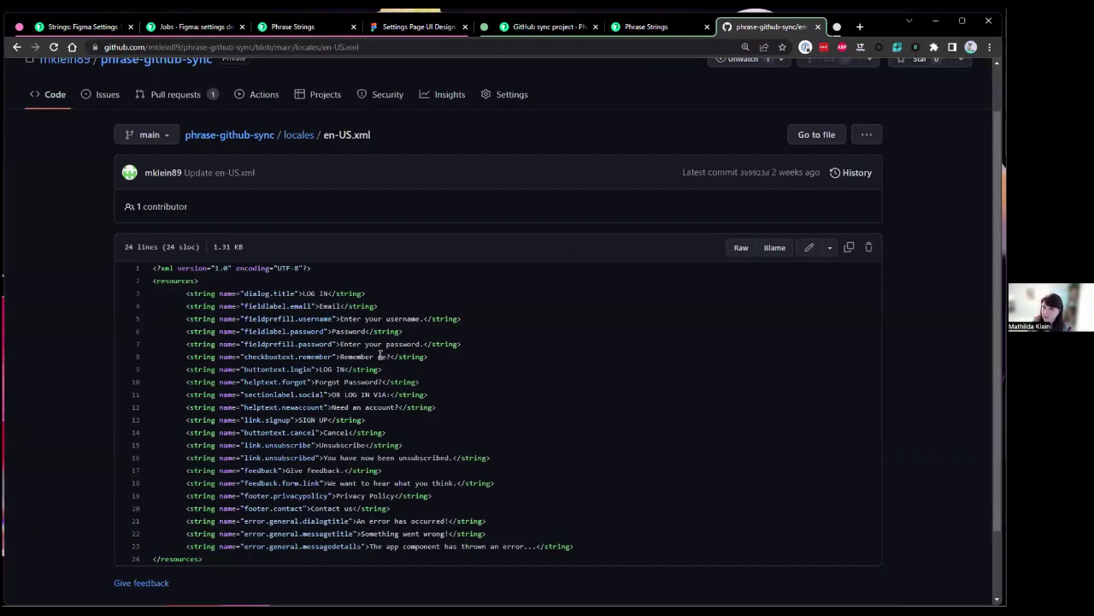
{"action": "left_click", "coordinate": [647, 27]}
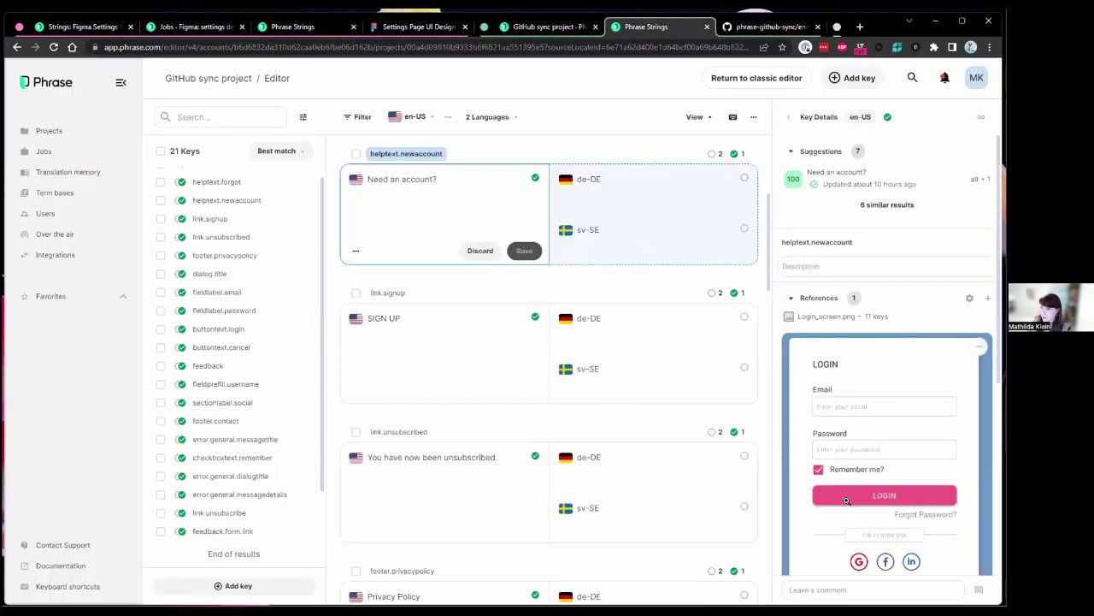
{"action": "left_click", "coordinate": [539, 26]}
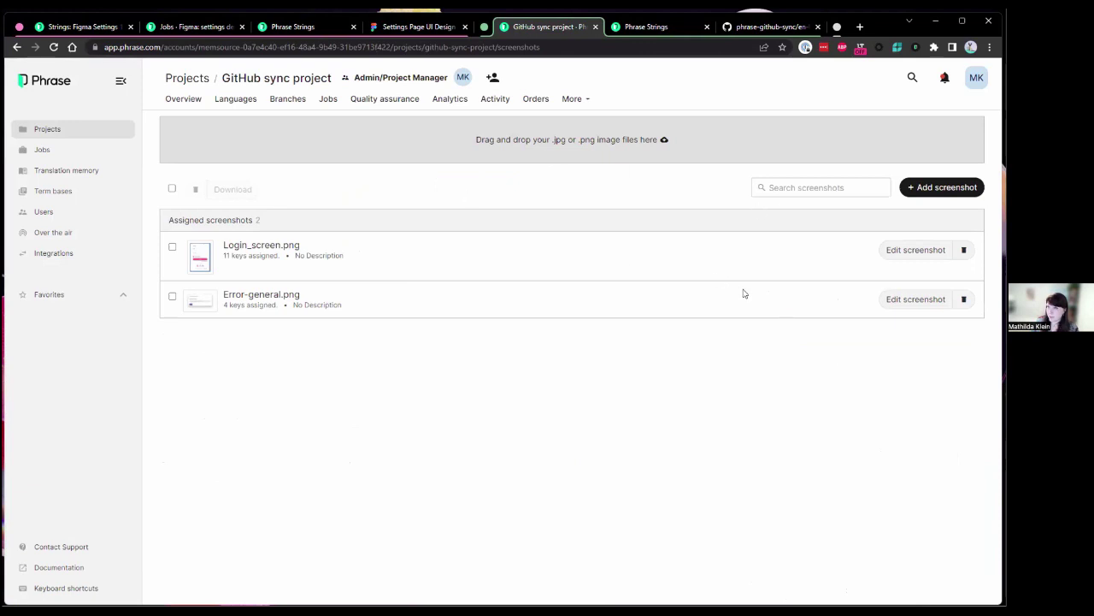
{"action": "left_click", "coordinate": [899, 256]}
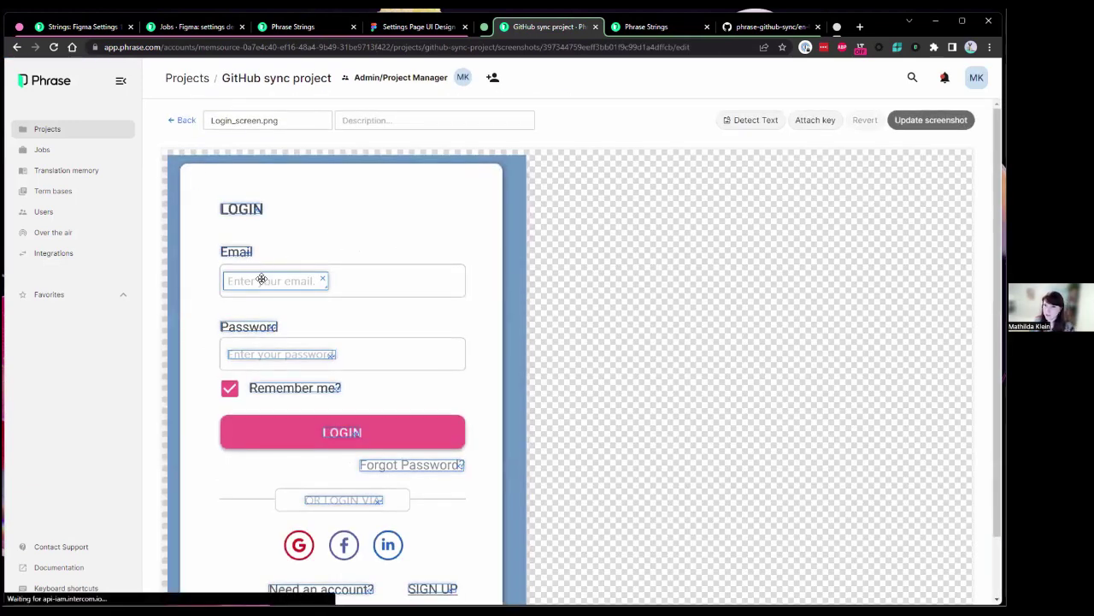
{"action": "mouse_move", "coordinate": [241, 209]}
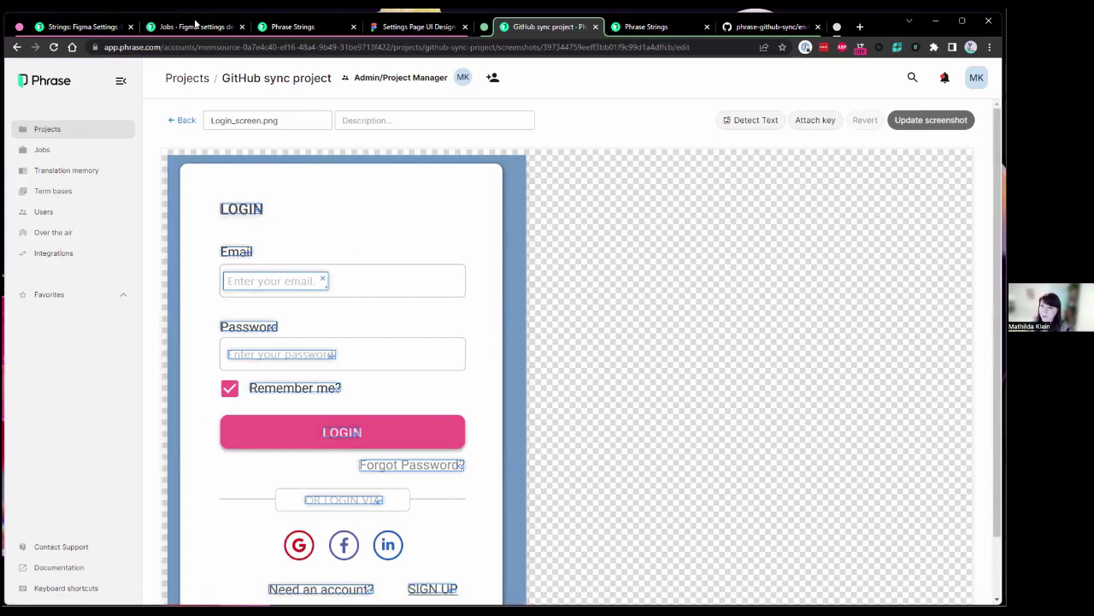
Switch to the "Strings: Figma Settings 12" project in Phrase TMS, deselect its jobs and open the Swedish post editing job
{"action": "left_click", "coordinate": [59, 32]}
{"action": "scroll", "coordinate": [410, 443], "scroll_direction": "down", "scroll_amount": 3}
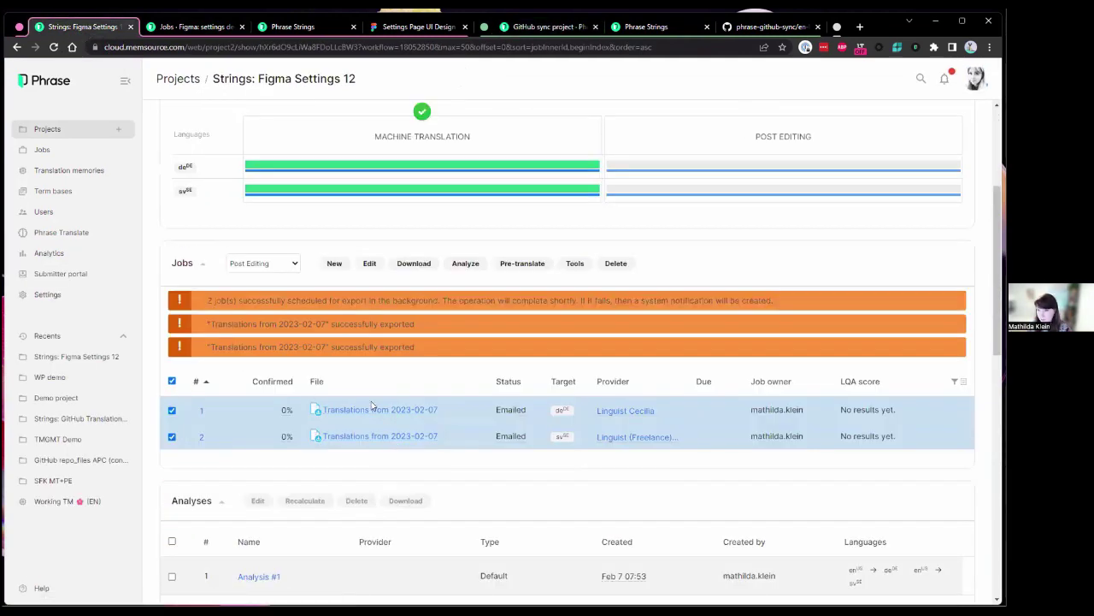
{"action": "left_click", "coordinate": [171, 381]}
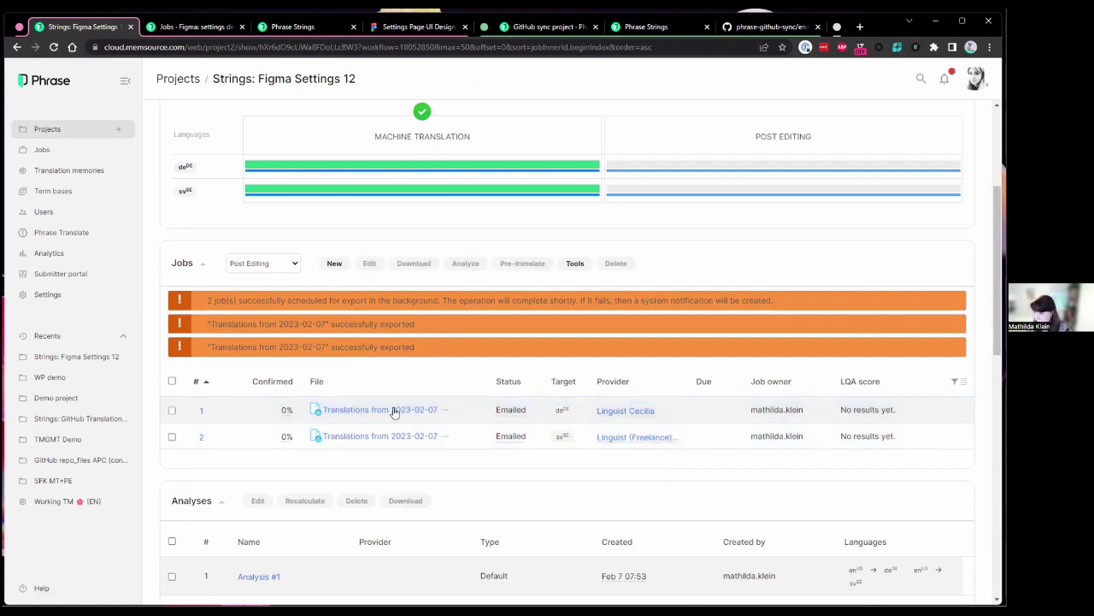
{"action": "left_click", "coordinate": [385, 435]}
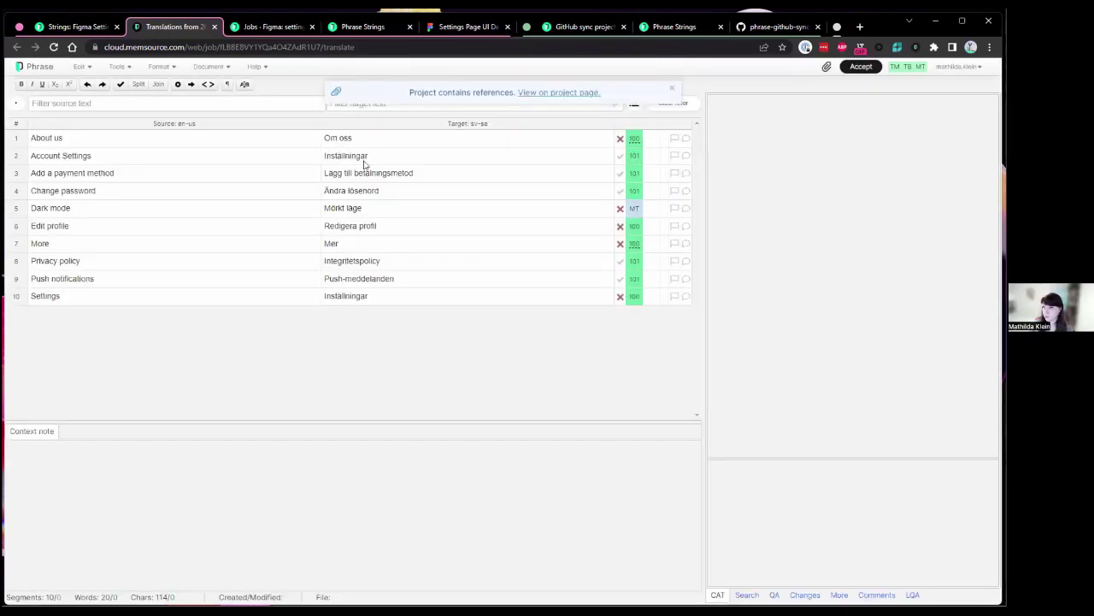
Select the "Account Settings" segment and enlarge the context note area to examine the key's screenshot
{"action": "left_click", "coordinate": [364, 162]}
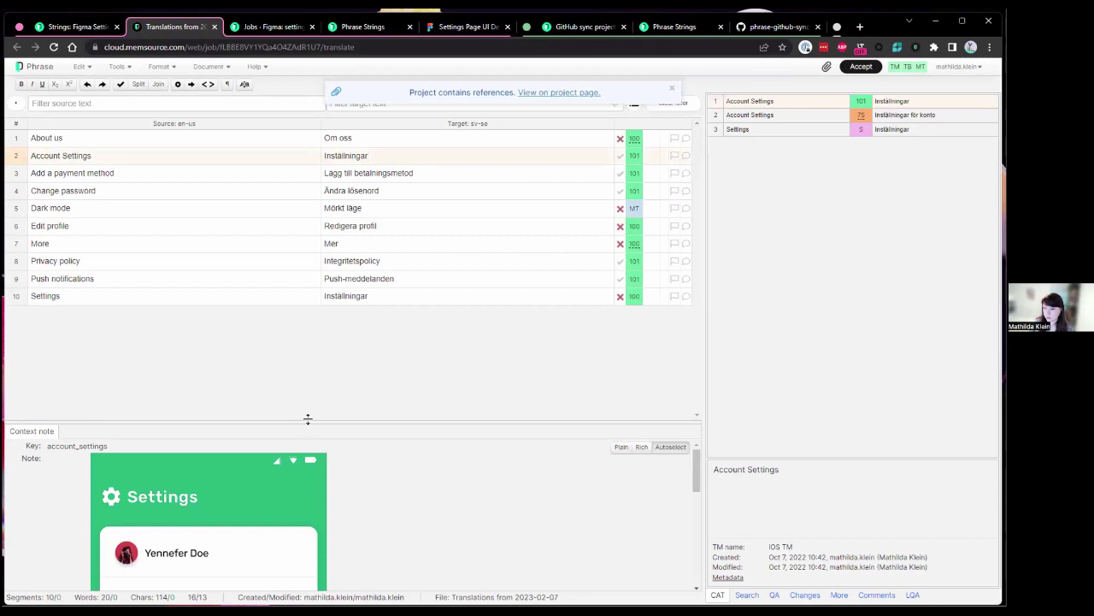
{"action": "left_click_drag", "start_coordinate": [308, 418], "coordinate": [308, 309]}
{"action": "scroll", "coordinate": [218, 512], "scroll_direction": "down", "scroll_amount": 1}
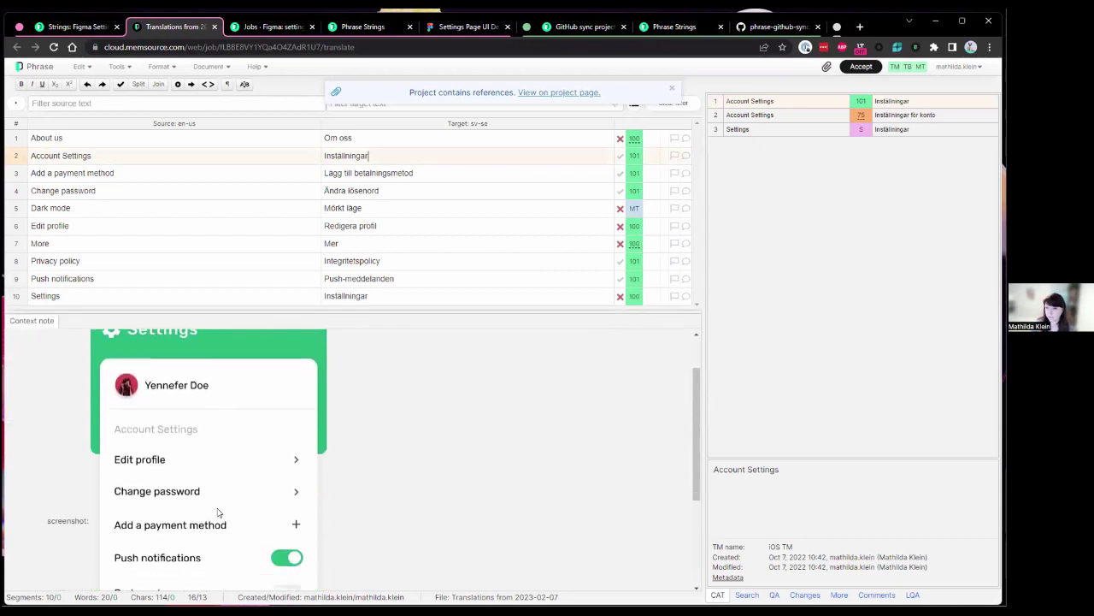
{"action": "scroll", "coordinate": [218, 511], "scroll_direction": "up", "scroll_amount": 1}
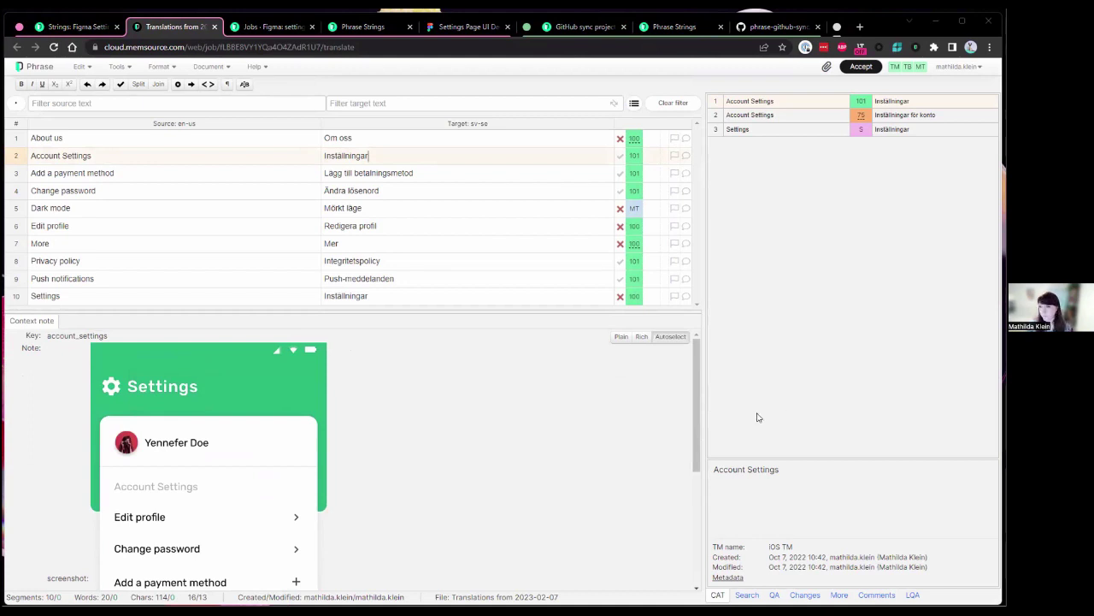
Go back to the Phrase TMS project list, collapse the GitHub tab group and open "Demo project"
{"action": "left_click", "coordinate": [60, 27]}
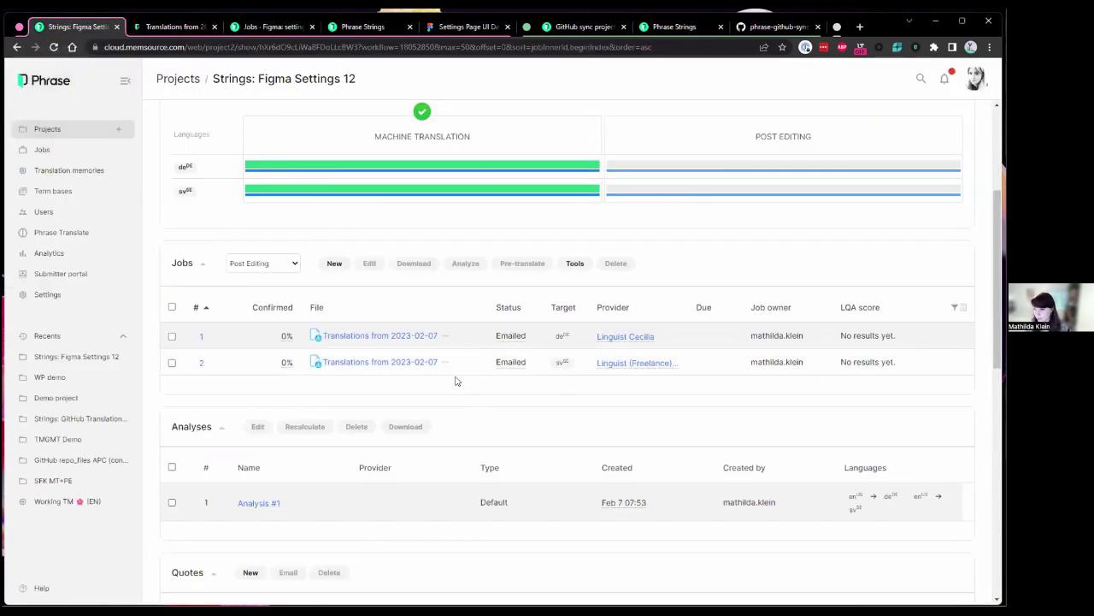
{"action": "left_click", "coordinate": [49, 129]}
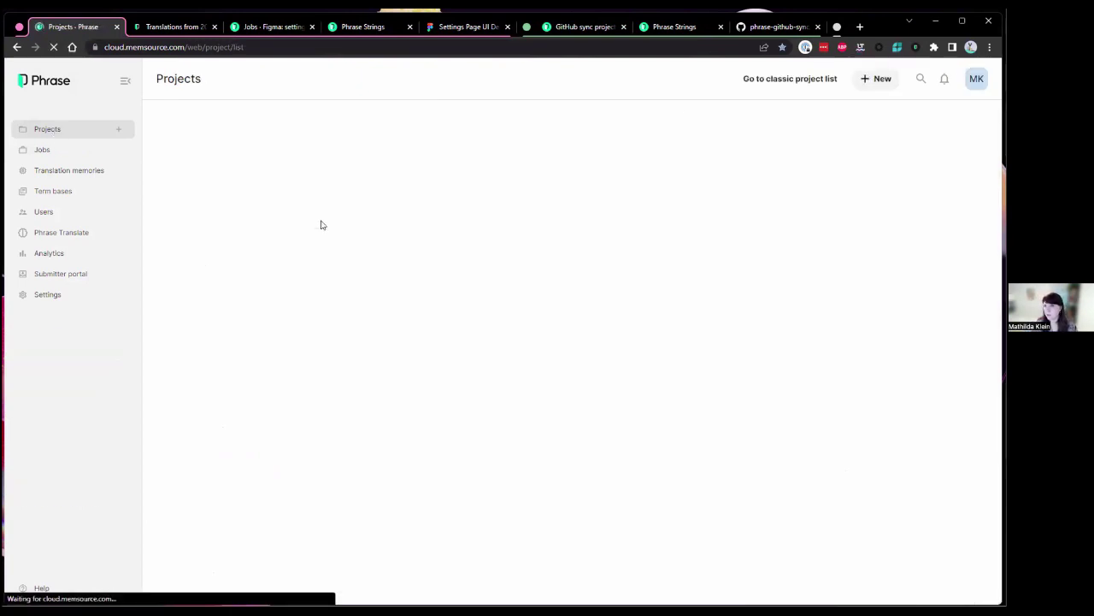
{"action": "left_click", "coordinate": [523, 26]}
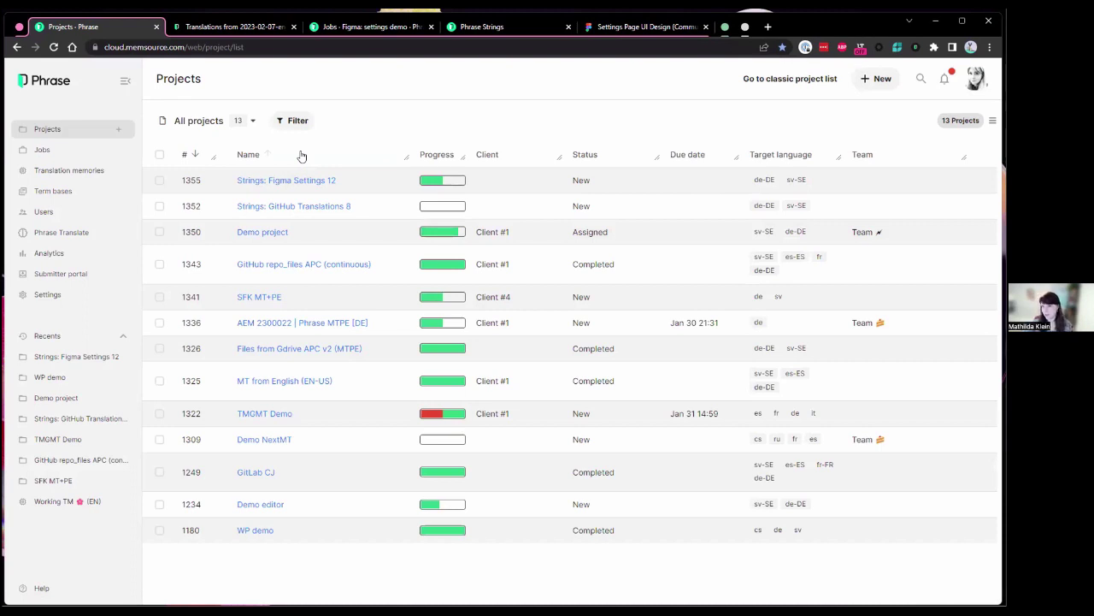
{"action": "left_click", "coordinate": [260, 239]}
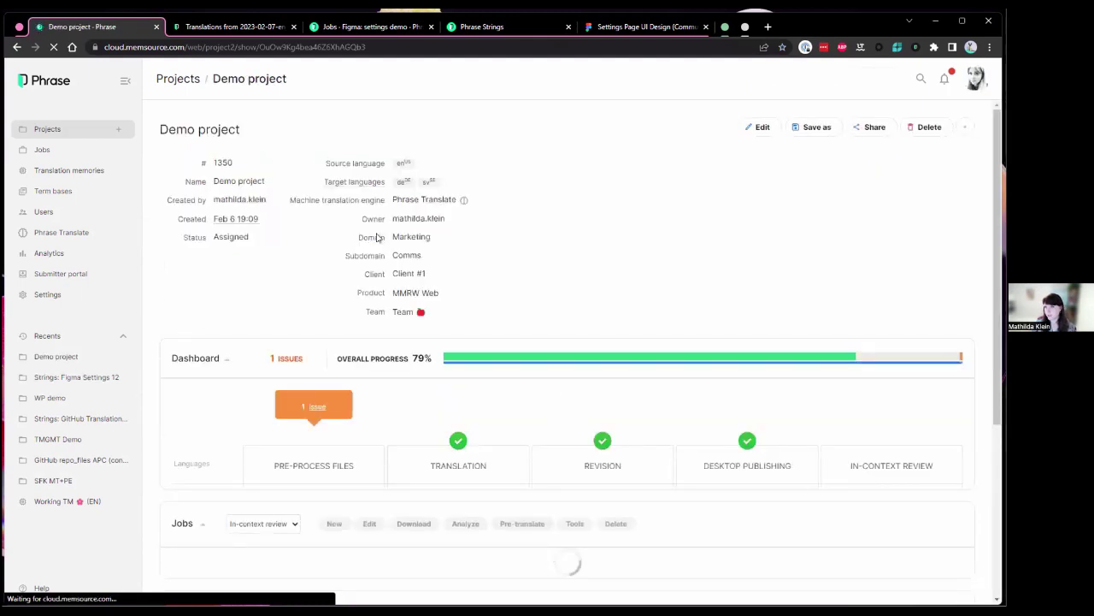
Examine the project dashboard's workflow steps, from Pre-process Files to In-context Review, and the jobs below them
{"action": "scroll", "coordinate": [481, 420], "scroll_direction": "down", "scroll_amount": 2}
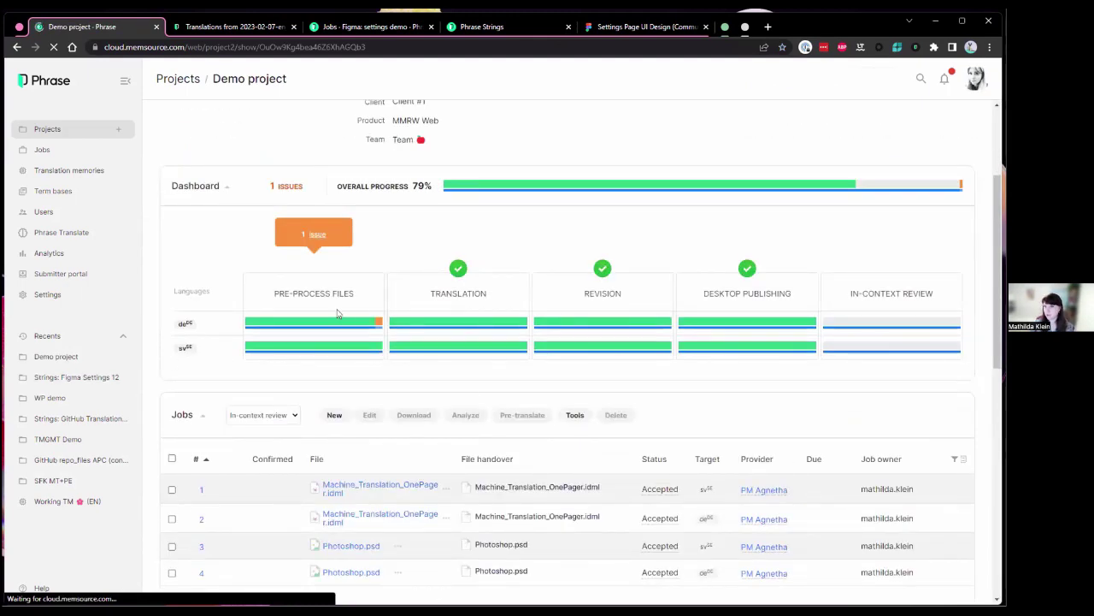
{"action": "scroll", "coordinate": [331, 314], "scroll_direction": "down", "scroll_amount": 1}
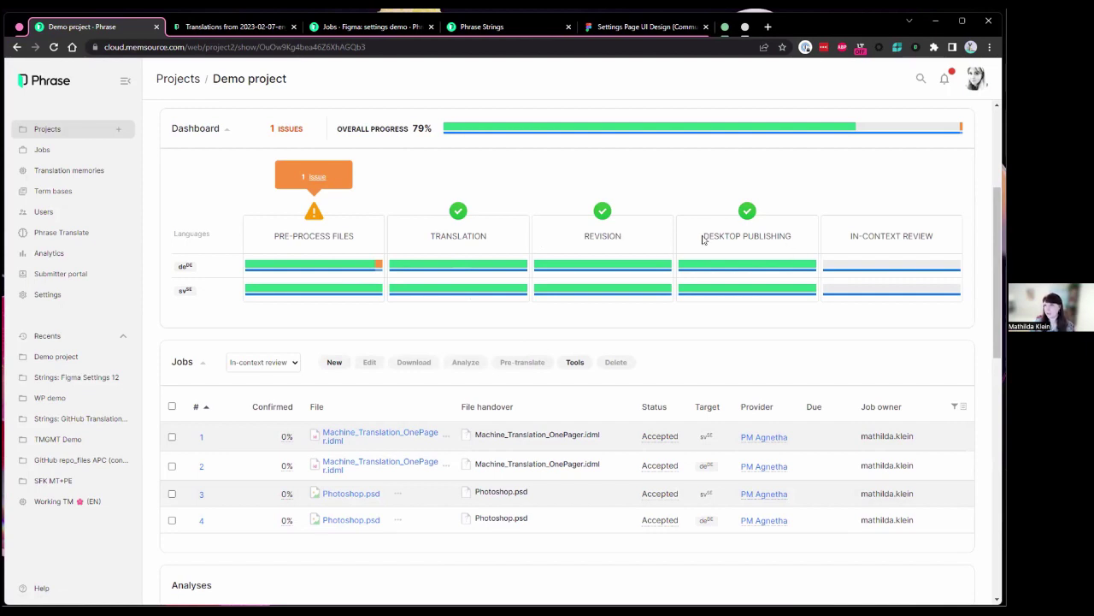
{"action": "mouse_move", "coordinate": [693, 273]}
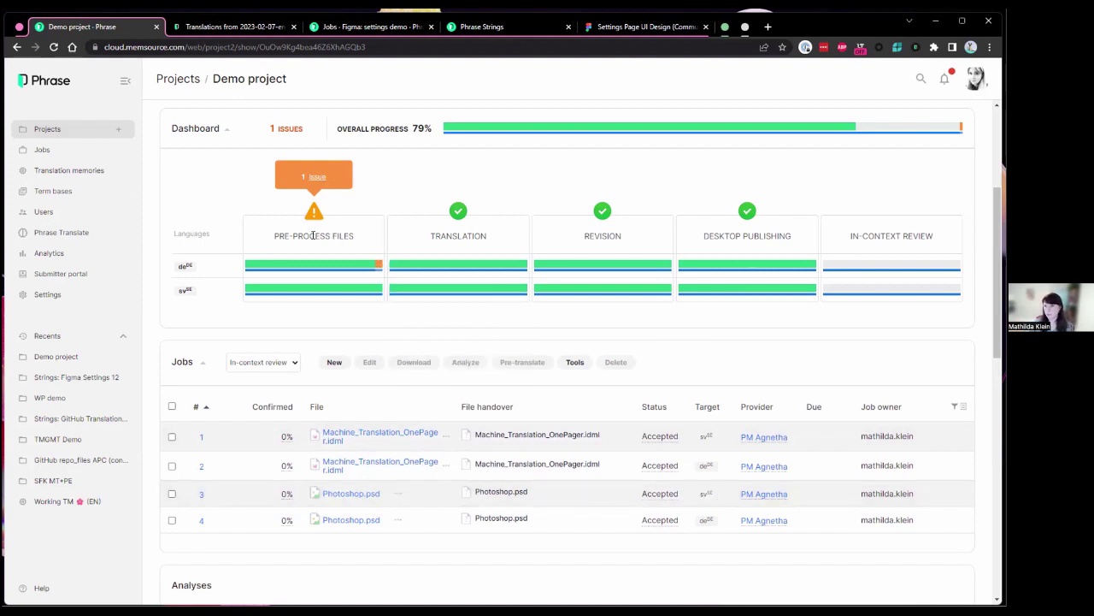
{"action": "triple_click", "coordinate": [313, 236]}
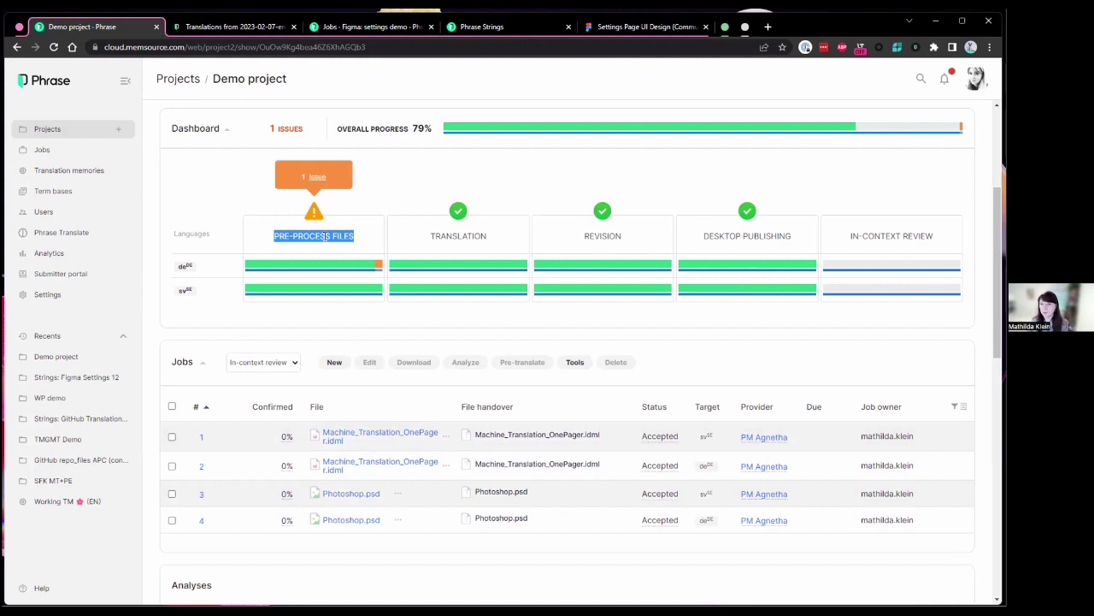
{"action": "left_click", "coordinate": [386, 318]}
{"action": "scroll", "coordinate": [419, 454], "scroll_direction": "down", "scroll_amount": 1}
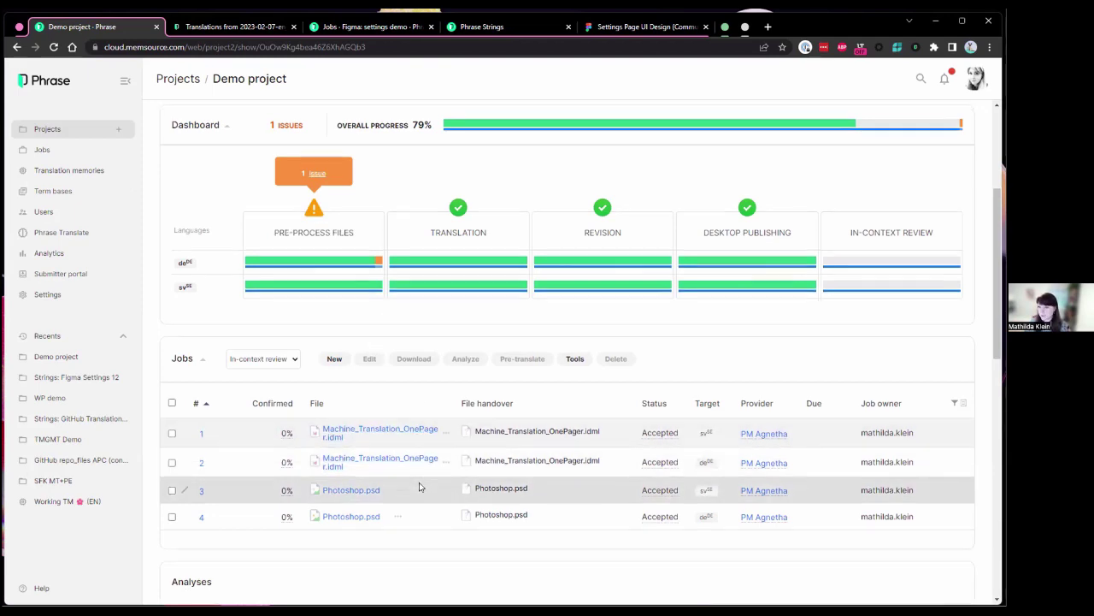
Inspect the project's references, including completed-1350-Demo project.zip and its note, and return to the dashboard
{"action": "scroll", "coordinate": [415, 478], "scroll_direction": "down", "scroll_amount": 5}
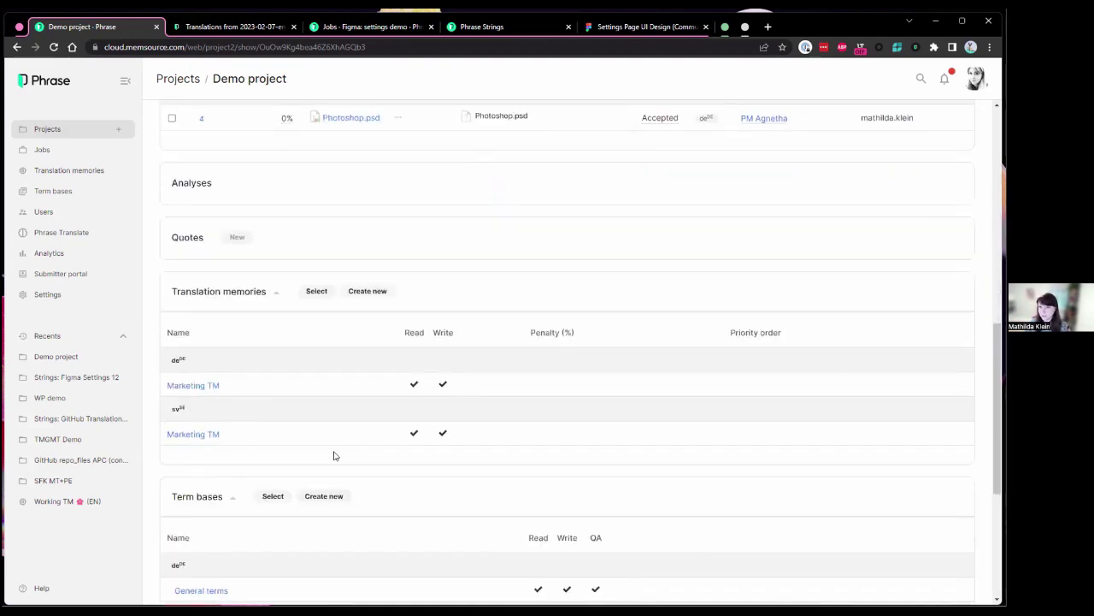
{"action": "scroll", "coordinate": [333, 455], "scroll_direction": "down", "scroll_amount": 4}
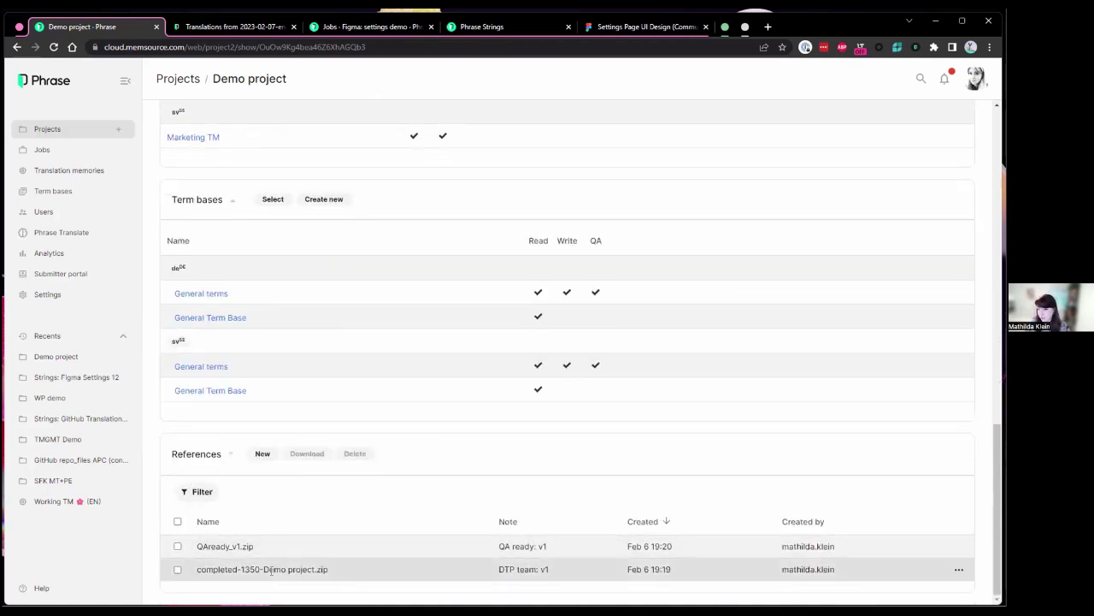
{"action": "triple_click", "coordinate": [310, 570]}
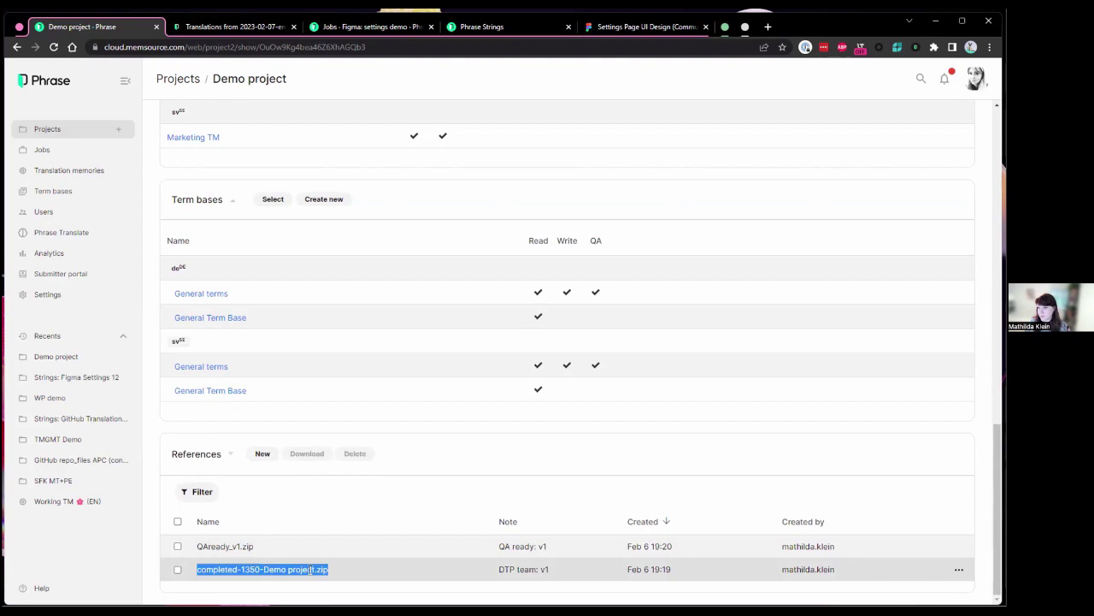
{"action": "triple_click", "coordinate": [533, 569]}
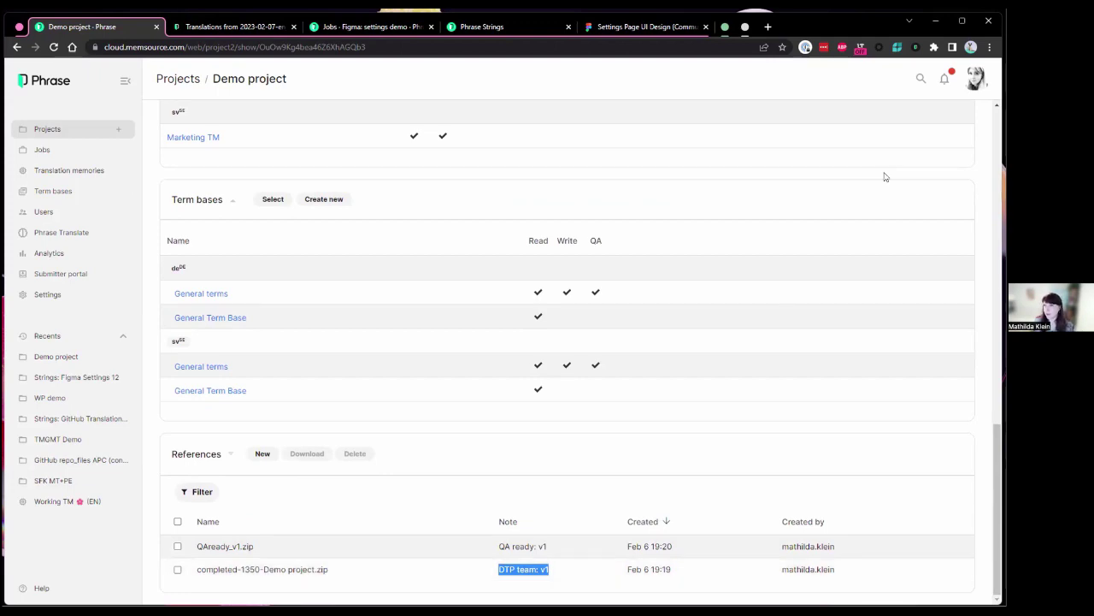
{"action": "scroll", "coordinate": [590, 239], "scroll_direction": "up", "scroll_amount": 5}
{"action": "scroll", "coordinate": [590, 240], "scroll_direction": "up", "scroll_amount": 4}
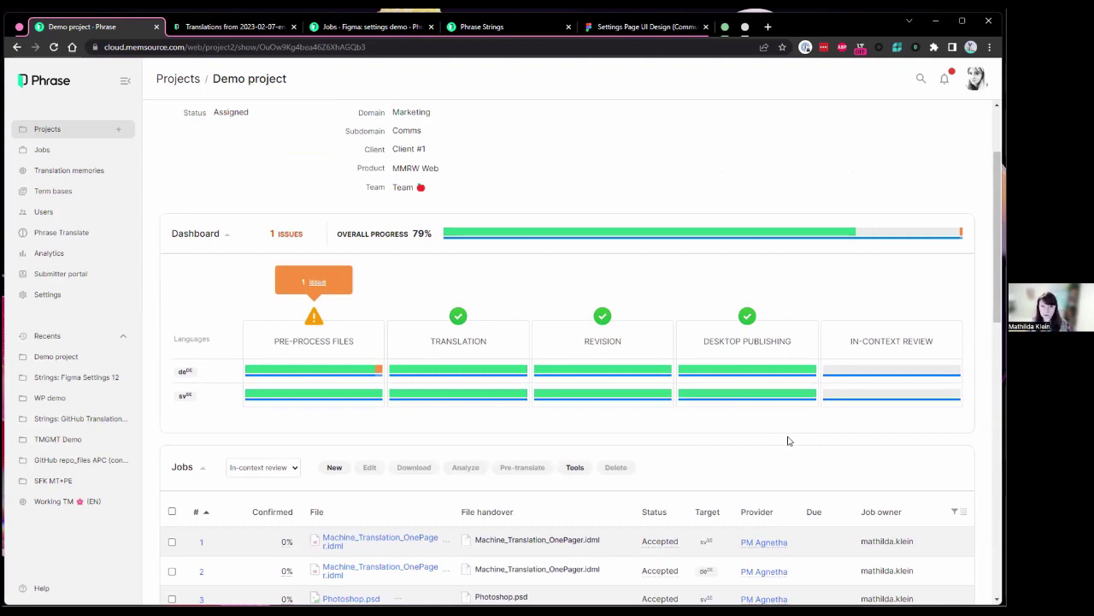
Examine the project's translation memories, term bases and reference files, including QAready_v1.zip, and compare them with the In-context review jobs
{"action": "scroll", "coordinate": [616, 436], "scroll_direction": "down", "scroll_amount": 6}
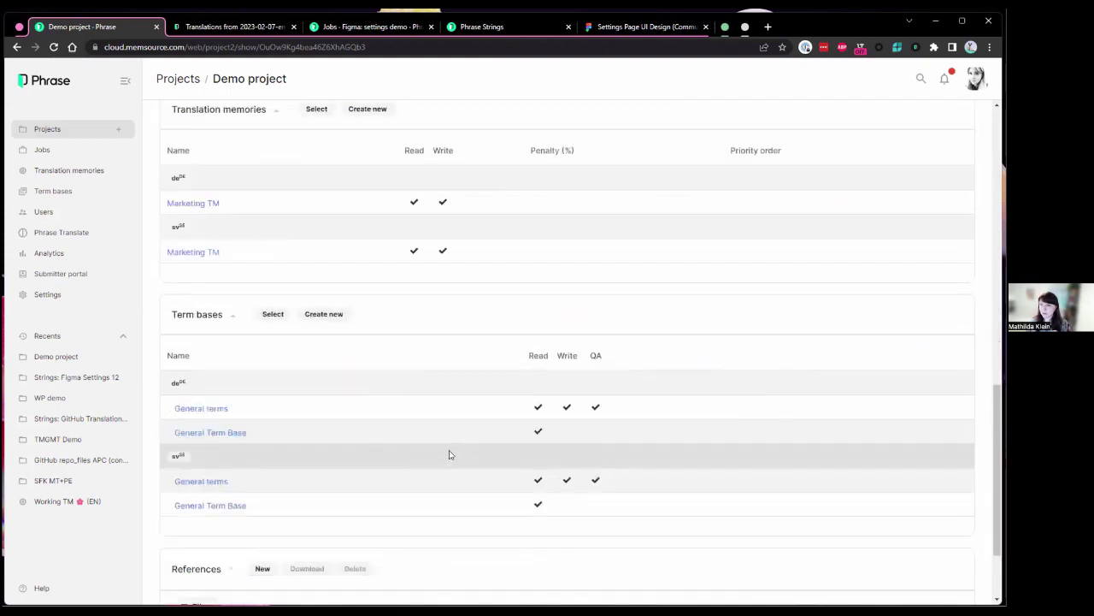
{"action": "scroll", "coordinate": [449, 454], "scroll_direction": "down", "scroll_amount": 3}
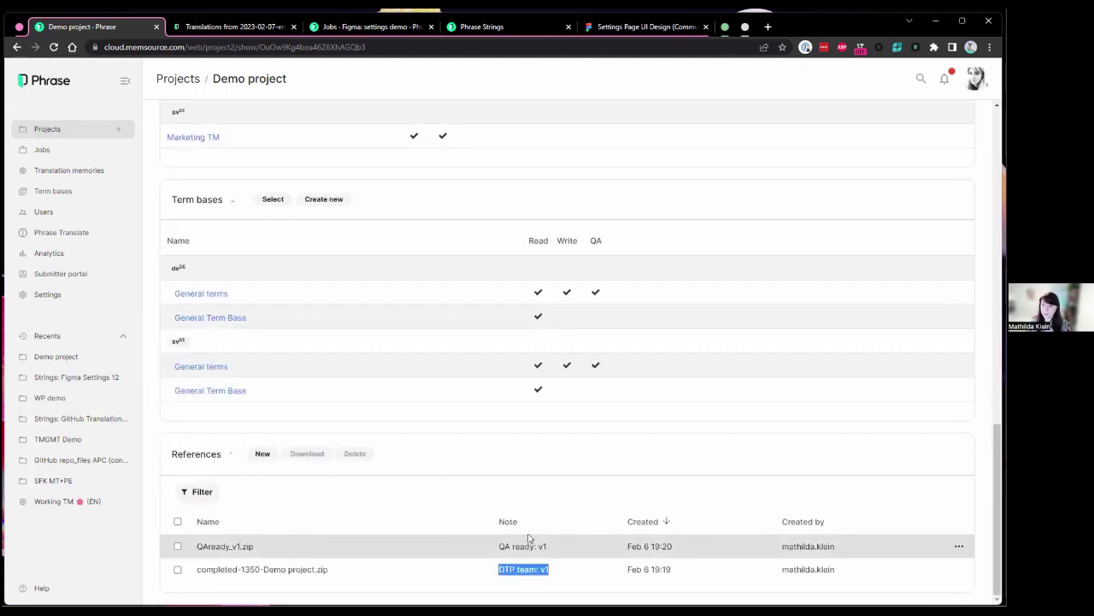
{"action": "scroll", "coordinate": [564, 505], "scroll_direction": "up", "scroll_amount": 9}
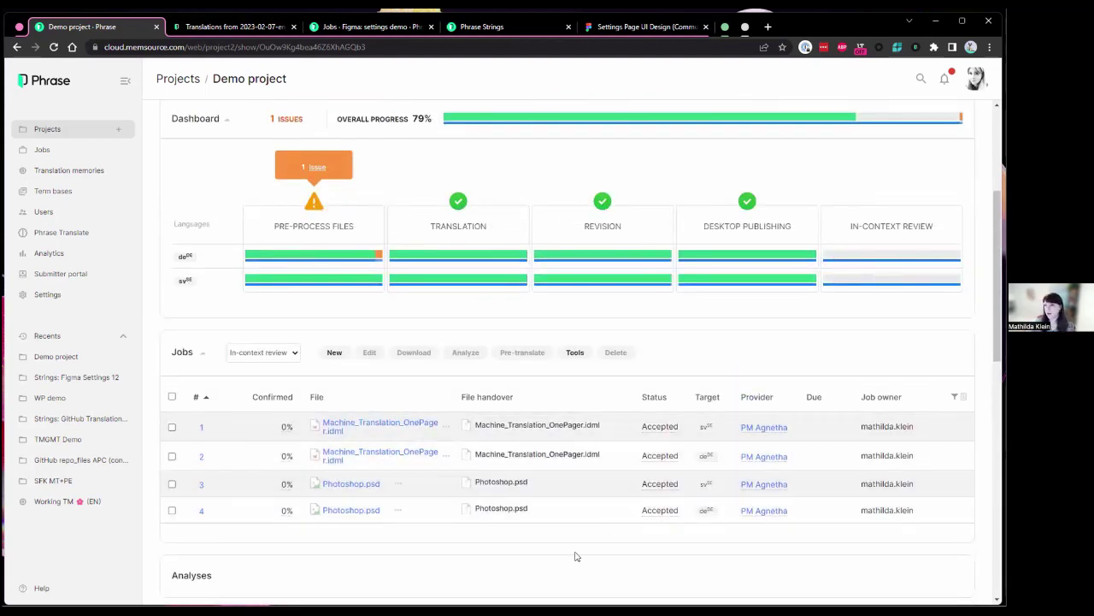
{"action": "scroll", "coordinate": [539, 581], "scroll_direction": "down", "scroll_amount": 10}
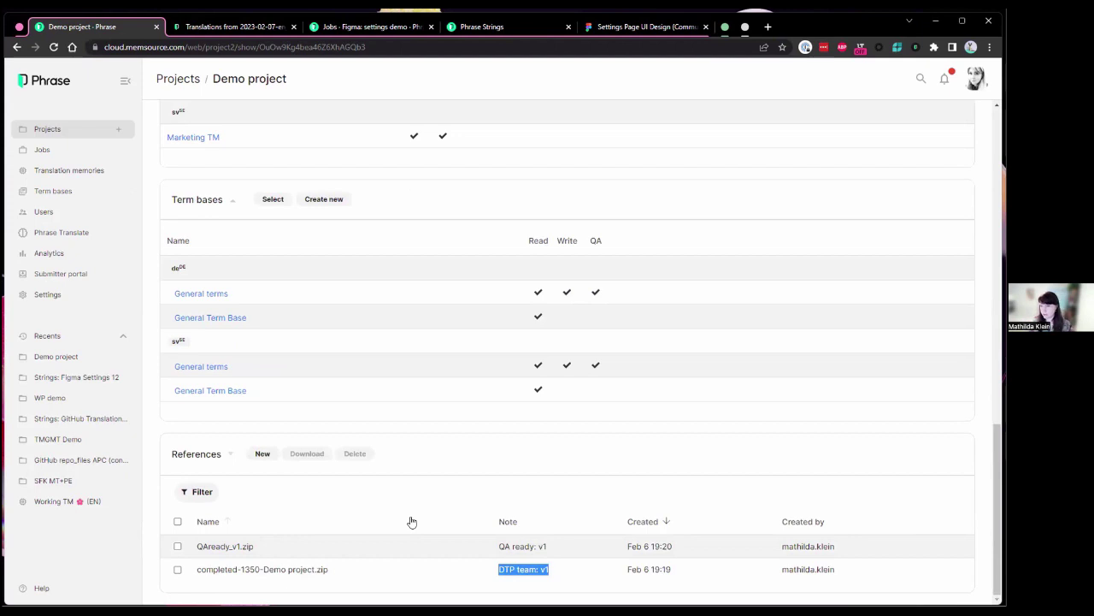
{"action": "scroll", "coordinate": [456, 466], "scroll_direction": "up", "scroll_amount": 1}
{"action": "scroll", "coordinate": [456, 467], "scroll_direction": "up", "scroll_amount": 10}
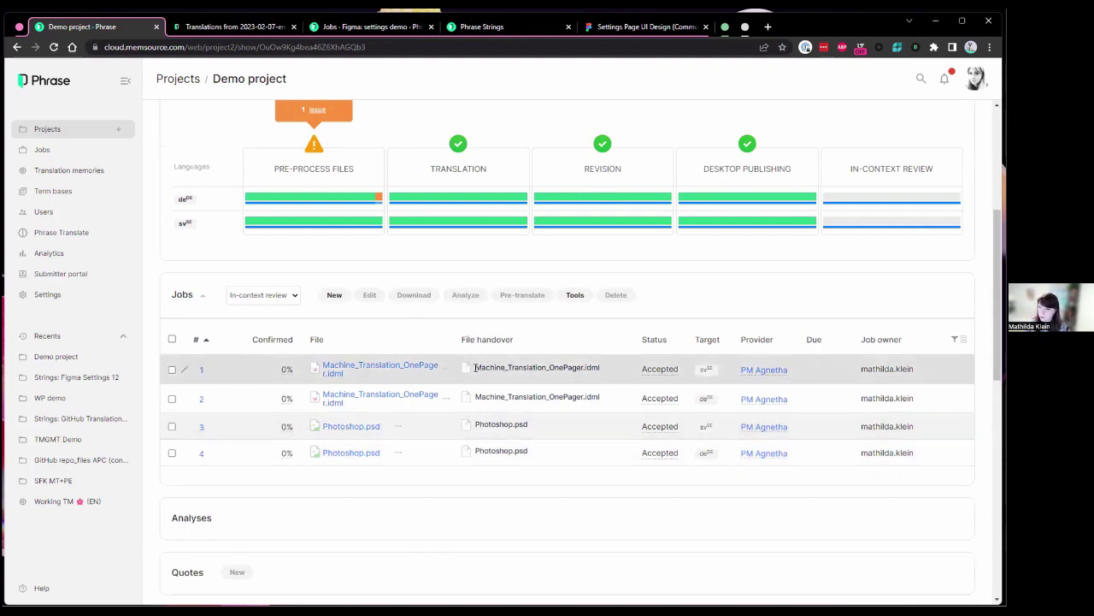
Select the Swedish Machine_Translation_OnePager.idml job and review its handover file and available download formats without downloading anything
{"action": "left_click_drag", "start_coordinate": [475, 367], "coordinate": [604, 374]}
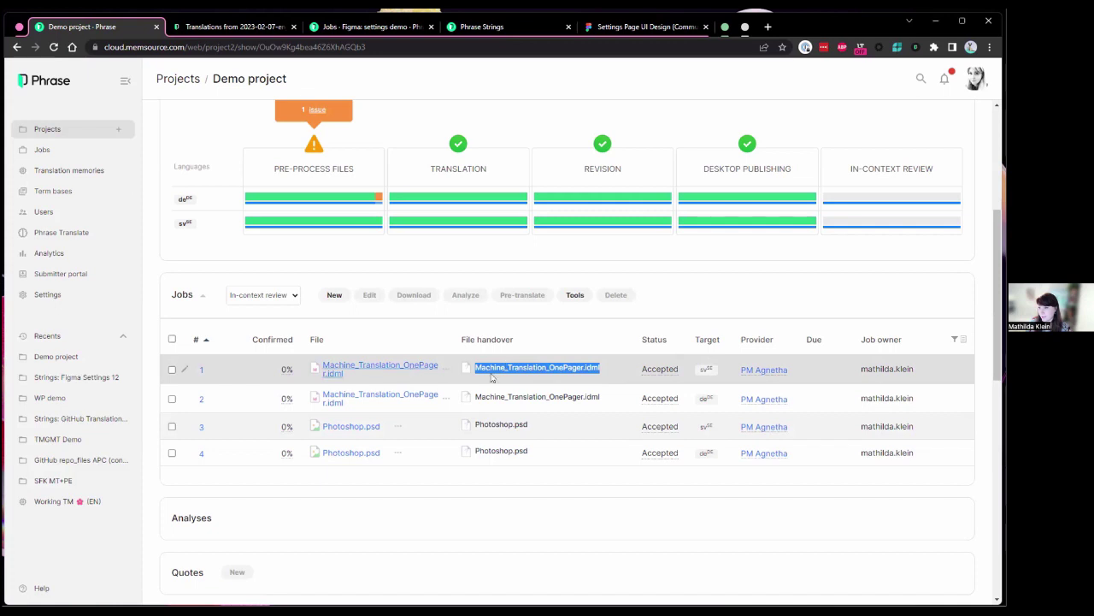
{"action": "left_click", "coordinate": [172, 369]}
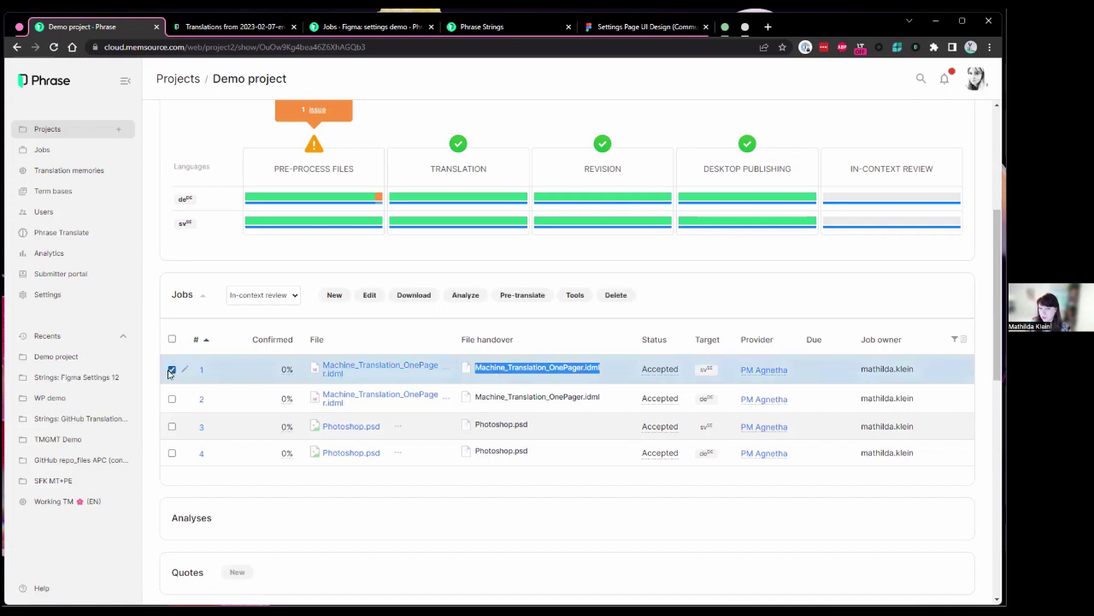
{"action": "left_click", "coordinate": [404, 296]}
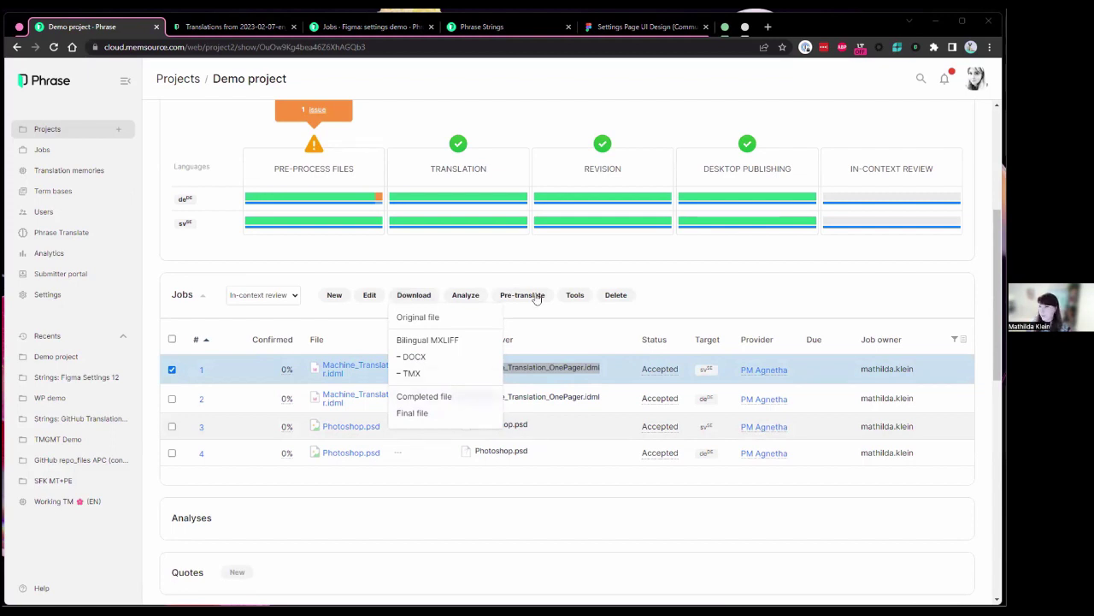
{"action": "left_click", "coordinate": [688, 292]}
Review the project's translation memories and term bases, and highlight its Product and Team details in the project header
{"action": "scroll", "coordinate": [615, 333], "scroll_direction": "up", "scroll_amount": 4}
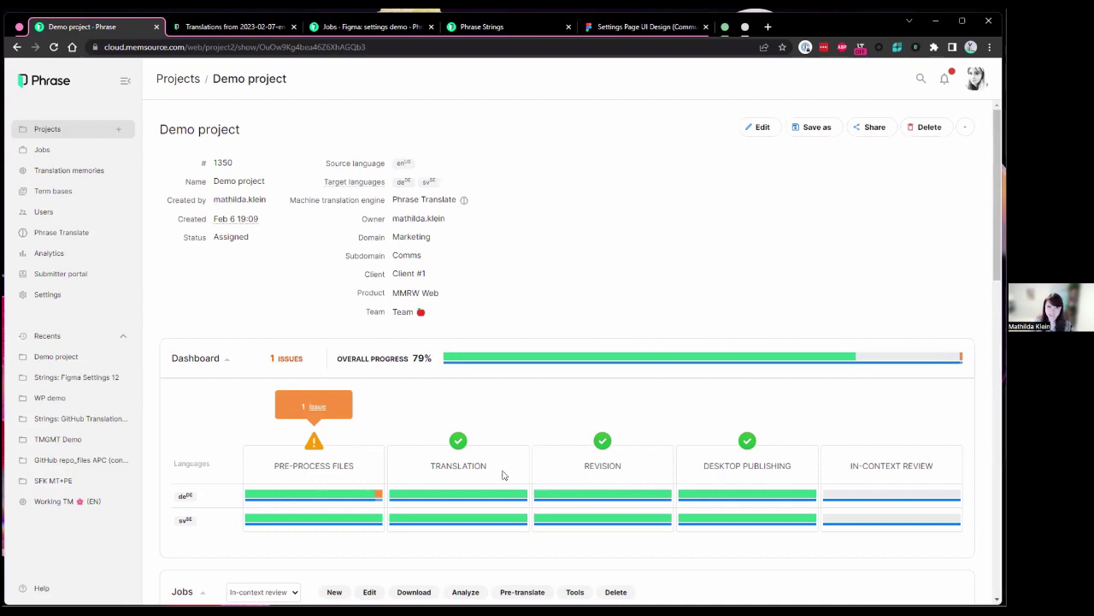
{"action": "scroll", "coordinate": [513, 462], "scroll_direction": "down", "scroll_amount": 7}
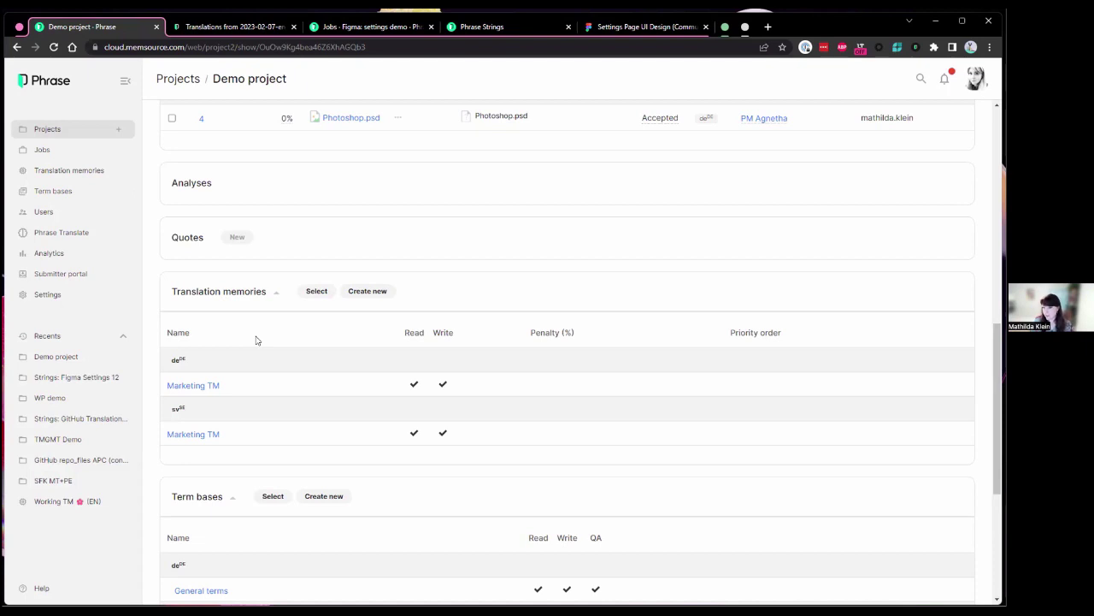
{"action": "scroll", "coordinate": [264, 368], "scroll_direction": "down", "scroll_amount": 2}
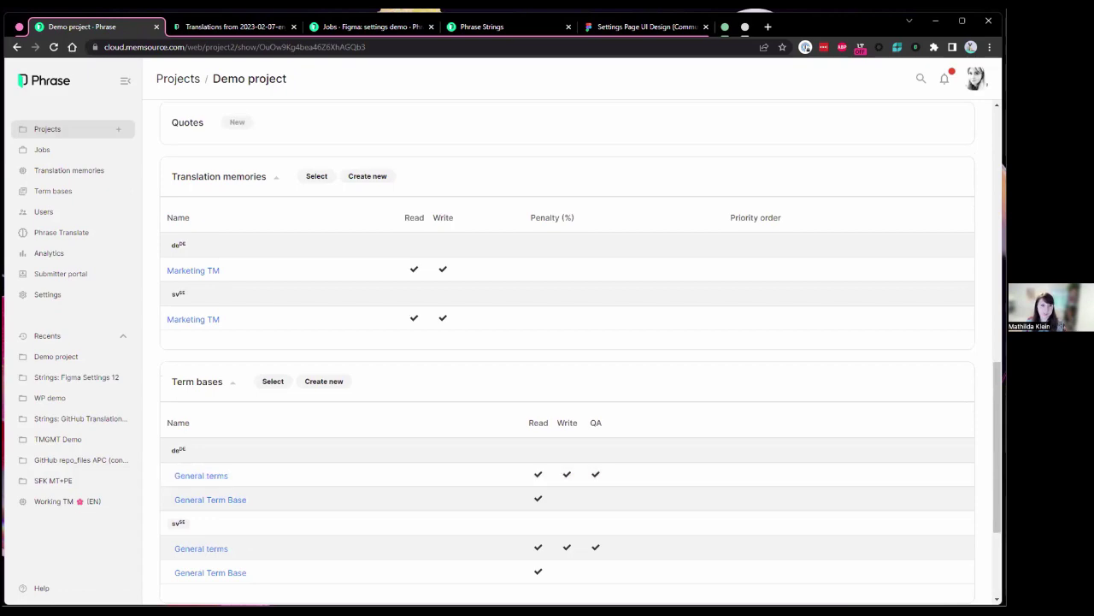
{"action": "scroll", "coordinate": [371, 350], "scroll_direction": "up", "scroll_amount": 9}
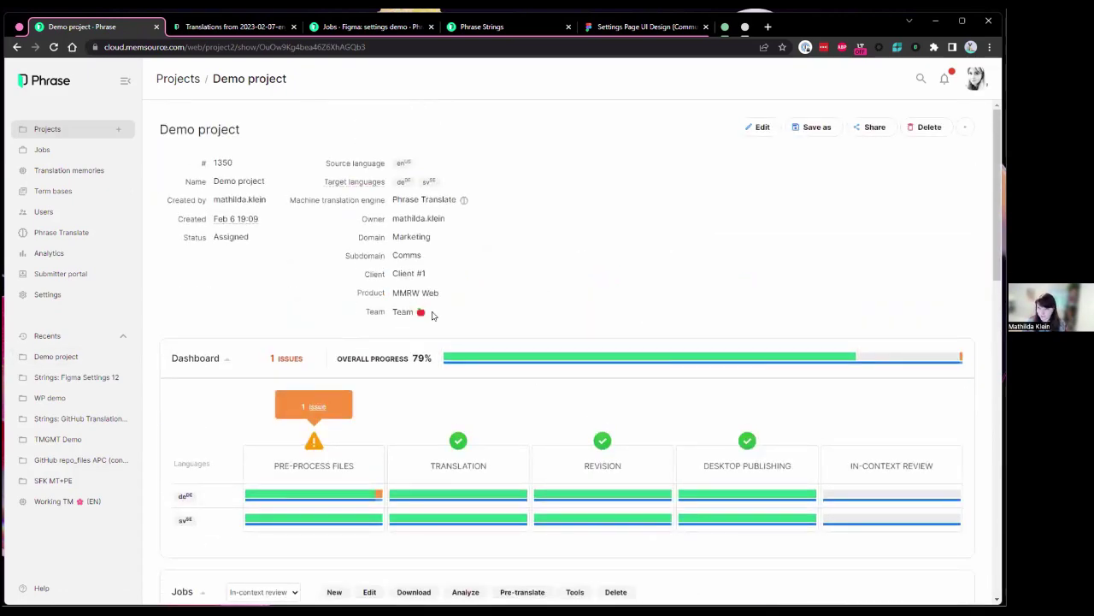
{"action": "left_click_drag", "start_coordinate": [432, 315], "coordinate": [352, 297]}
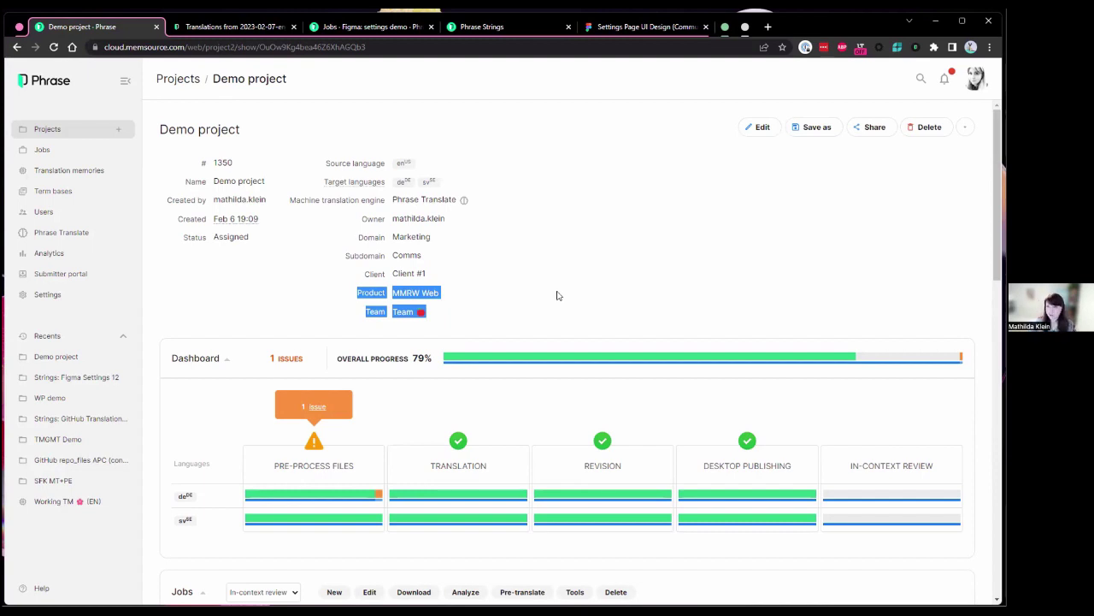
{"action": "left_click", "coordinate": [406, 311]}
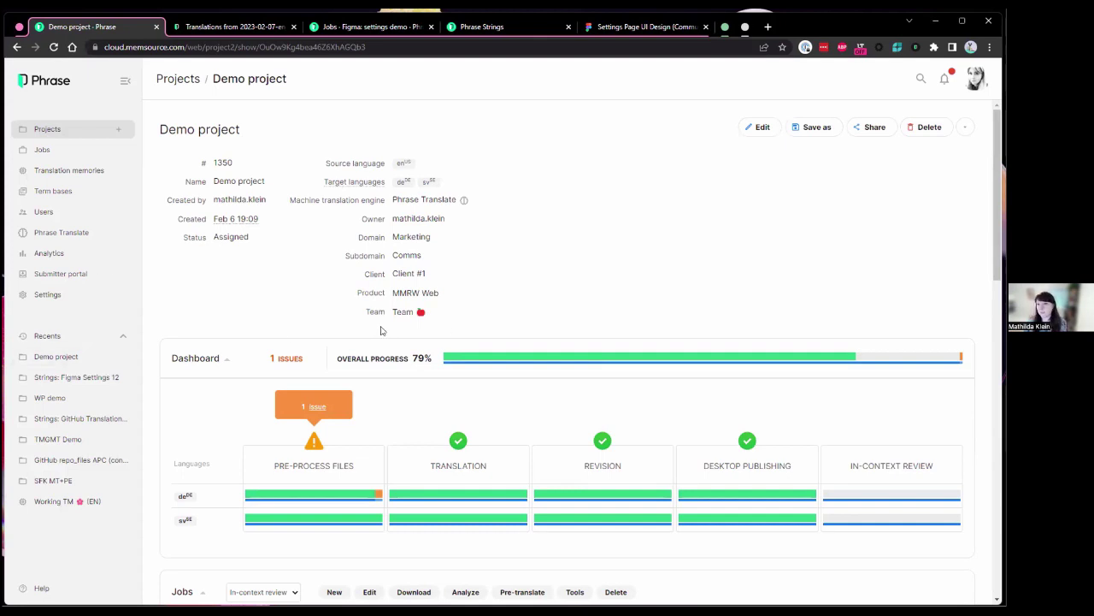
Inspect the settings for pre-translating empty segments of the selected job and close them without running the pre-translation
{"action": "scroll", "coordinate": [381, 358], "scroll_direction": "down", "scroll_amount": 1}
{"action": "scroll", "coordinate": [381, 358], "scroll_direction": "down", "scroll_amount": 1}
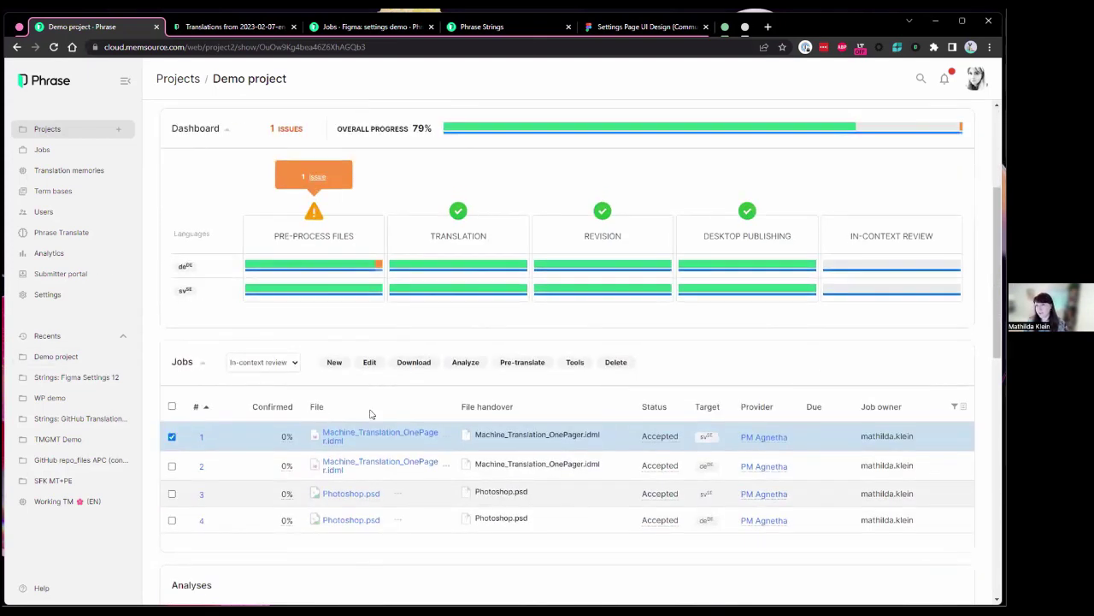
{"action": "scroll", "coordinate": [550, 373], "scroll_direction": "up", "scroll_amount": 2}
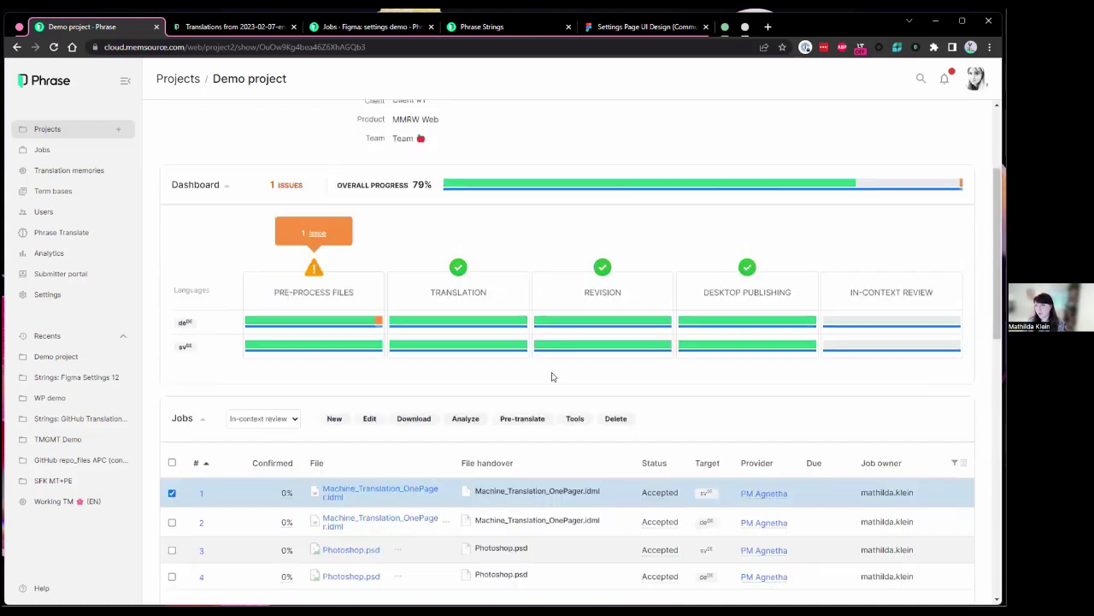
{"action": "scroll", "coordinate": [588, 412], "scroll_direction": "down", "scroll_amount": 1}
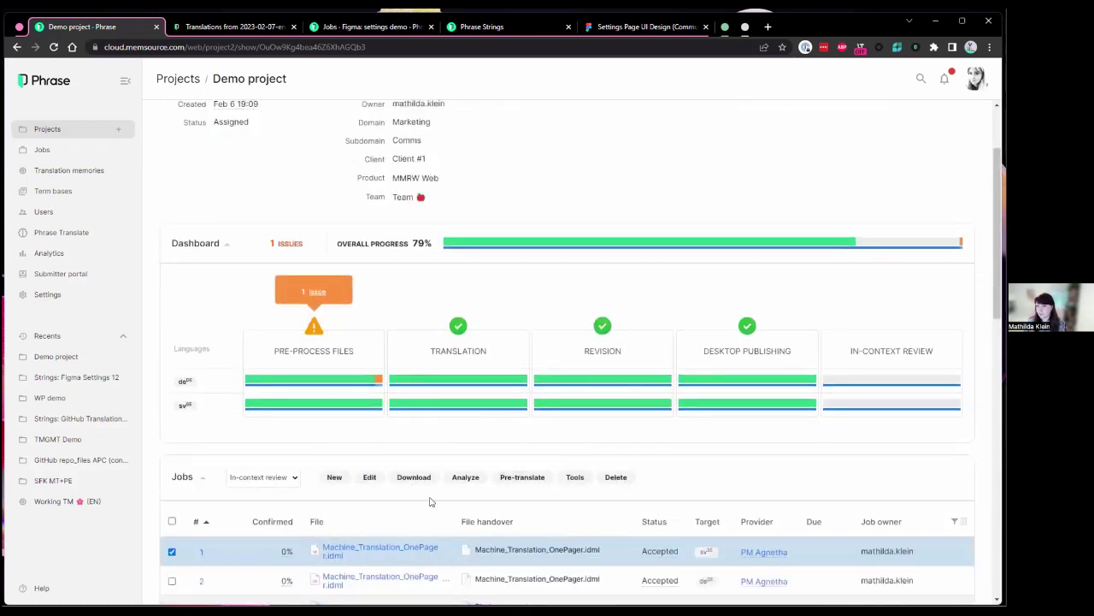
{"action": "left_click", "coordinate": [526, 479]}
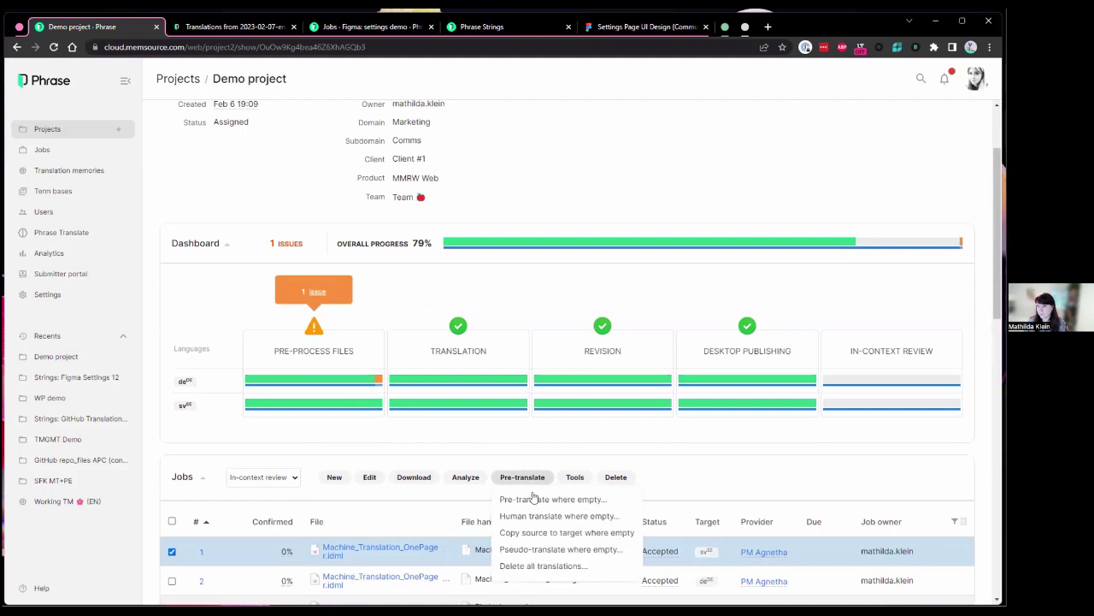
{"action": "left_click", "coordinate": [523, 499]}
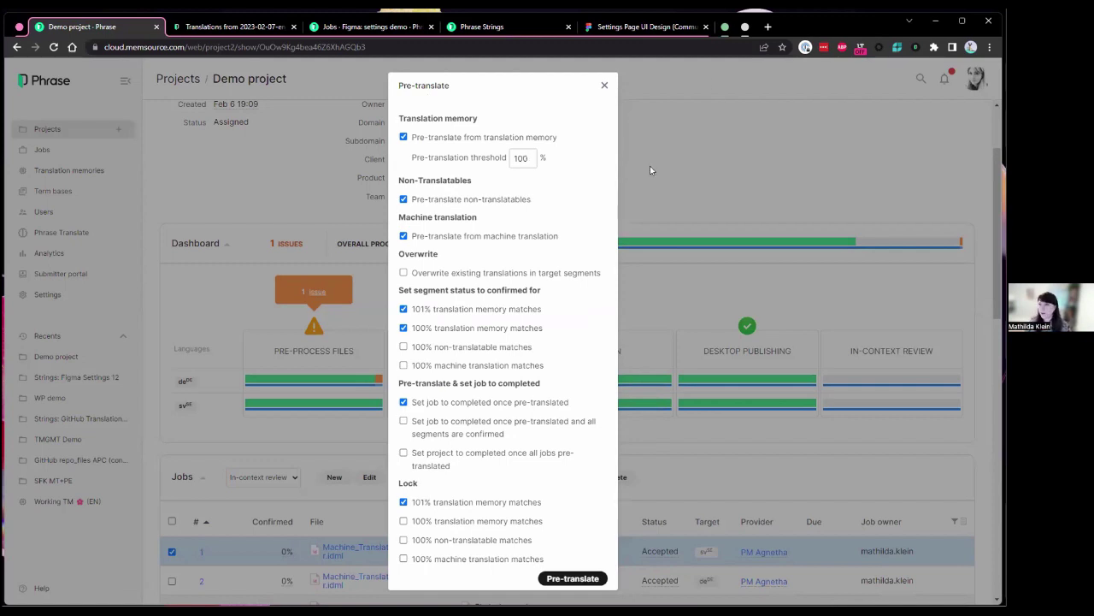
{"action": "left_click", "coordinate": [607, 89]}
Start a new job from the first InDesign job's import settings, inspect the MS Word file import options, and return to Demo project
{"action": "scroll", "coordinate": [484, 288], "scroll_direction": "down", "scroll_amount": 2}
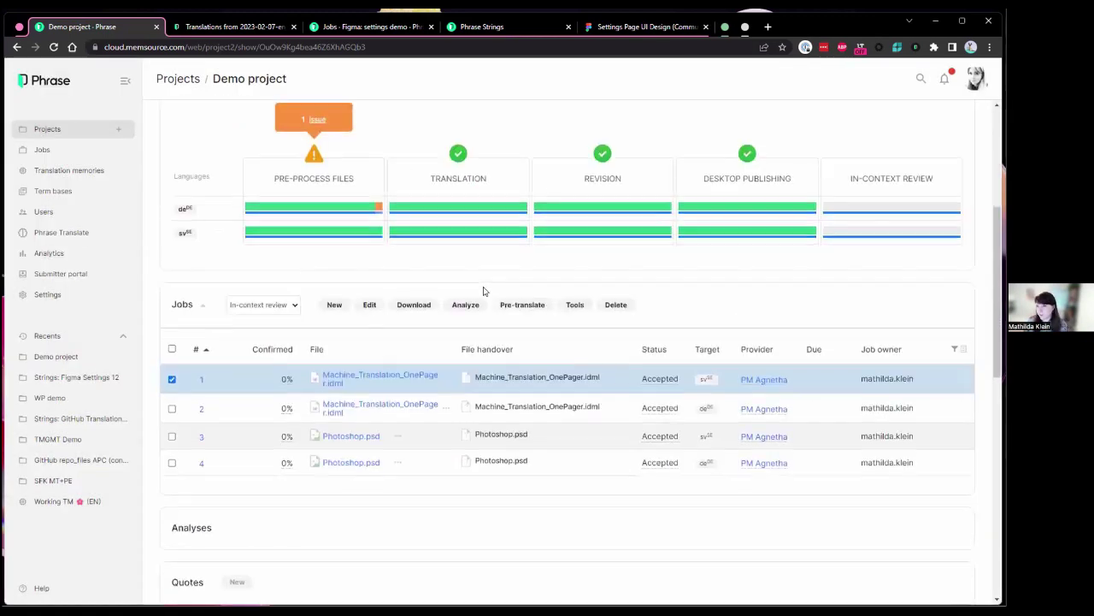
{"action": "mouse_move", "coordinate": [445, 385]}
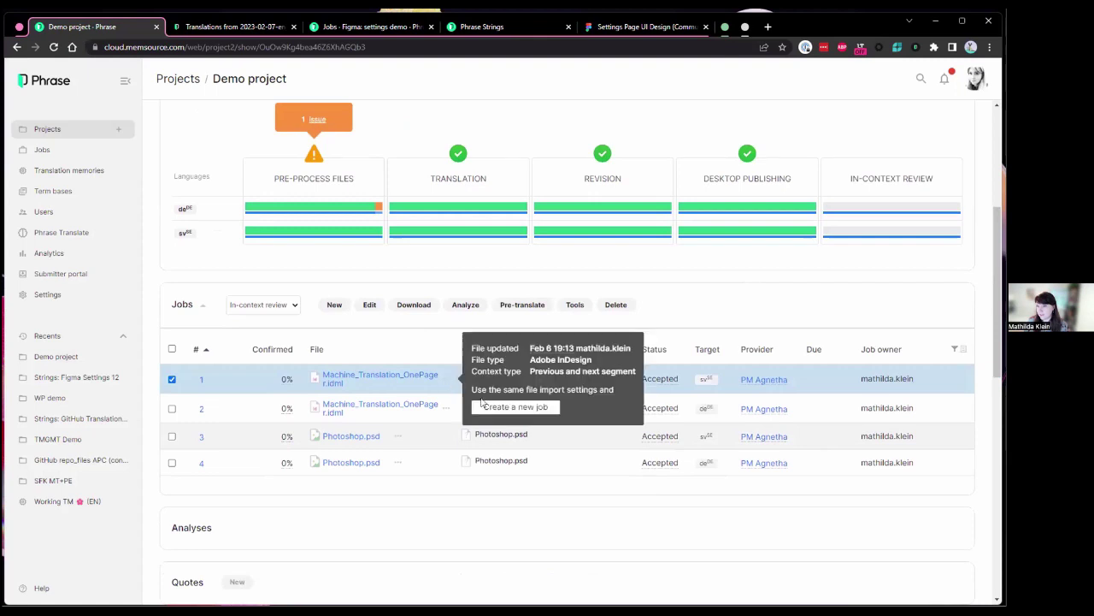
{"action": "left_click", "coordinate": [495, 408]}
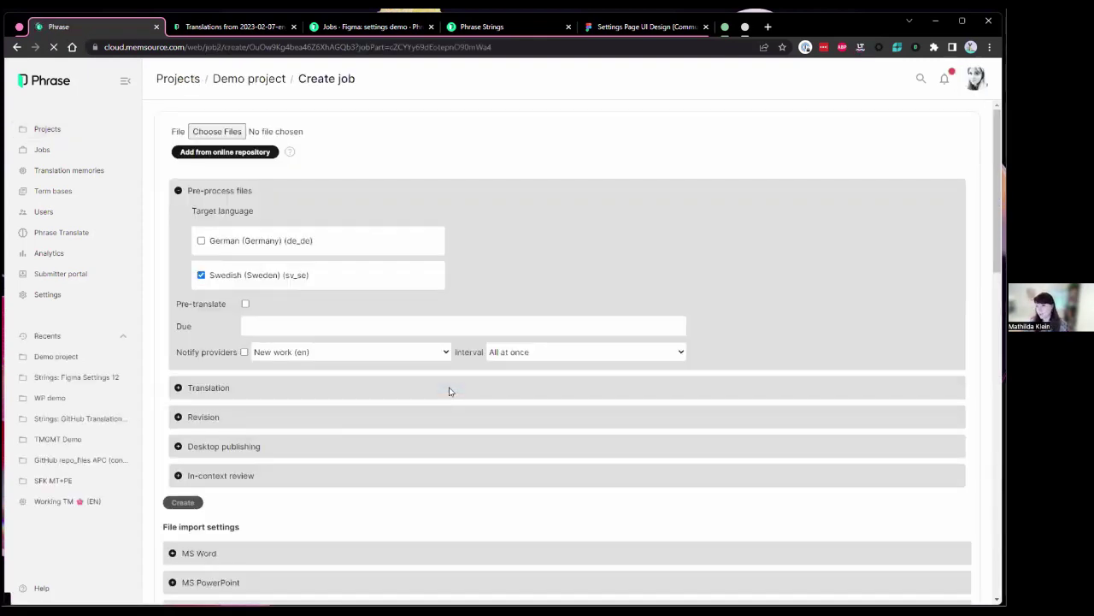
{"action": "scroll", "coordinate": [281, 495], "scroll_direction": "down", "scroll_amount": 5}
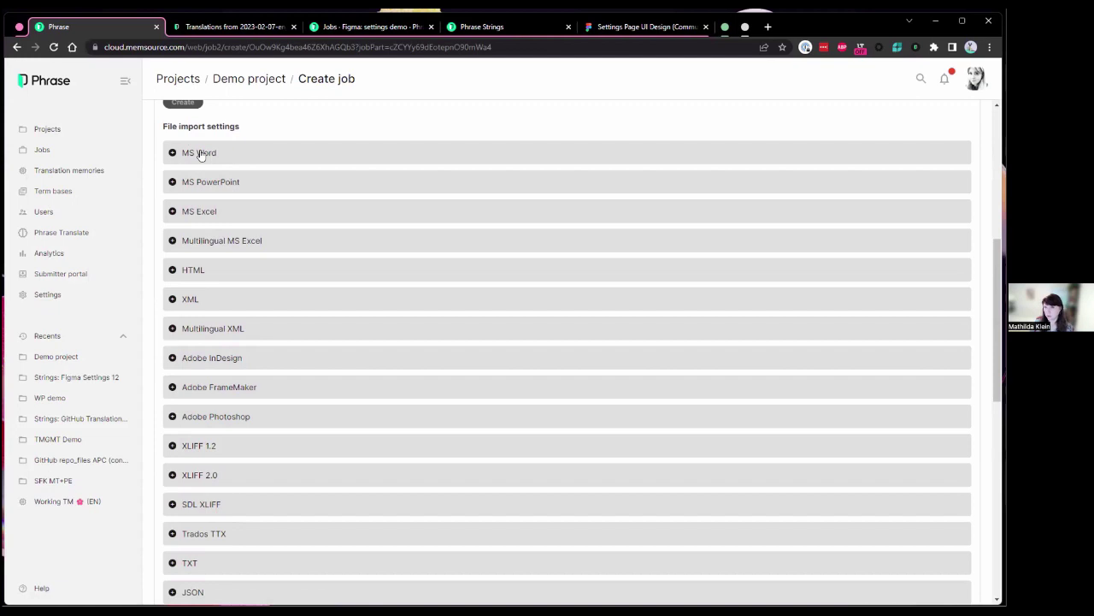
{"action": "left_click", "coordinate": [201, 154]}
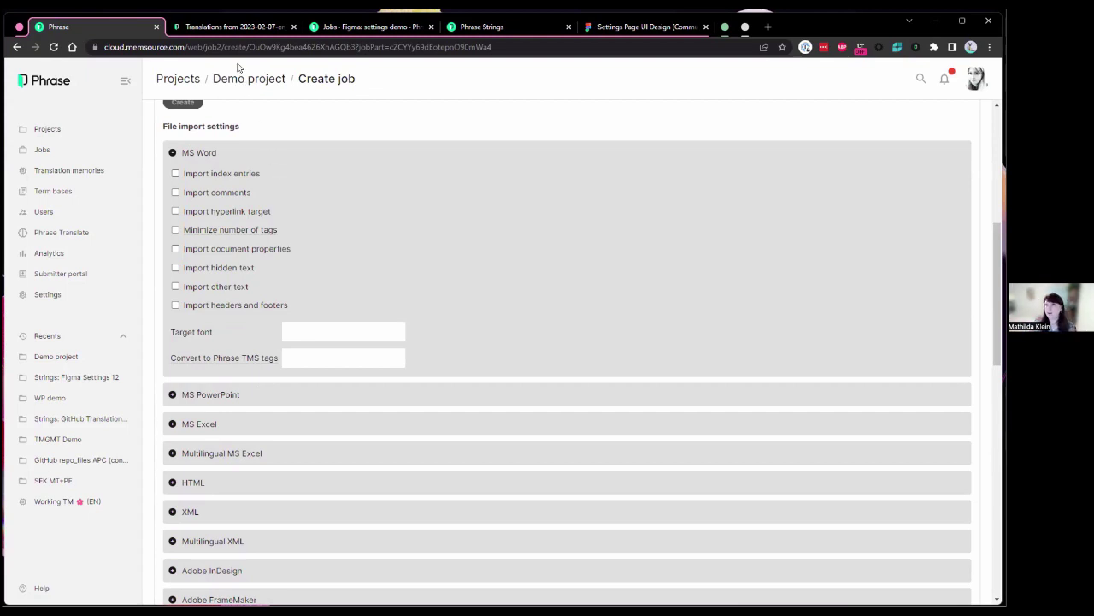
{"action": "left_click", "coordinate": [257, 83]}
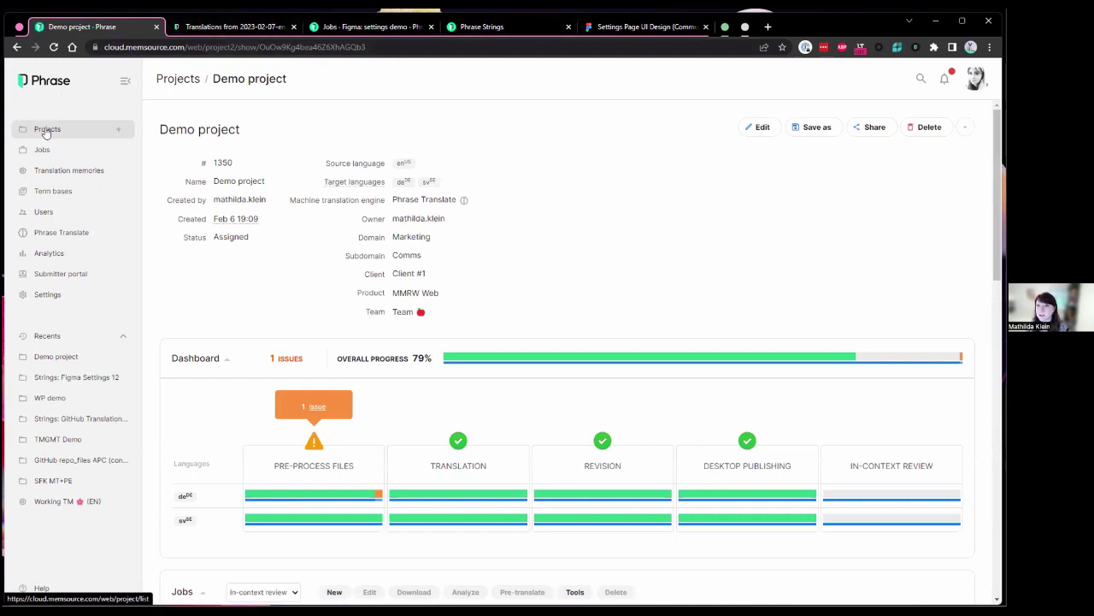
Switch to the open translation editor and examine the match details of "Account Settings", "Edit profile" and "More", including the first one's TM name
{"action": "left_click", "coordinate": [236, 28]}
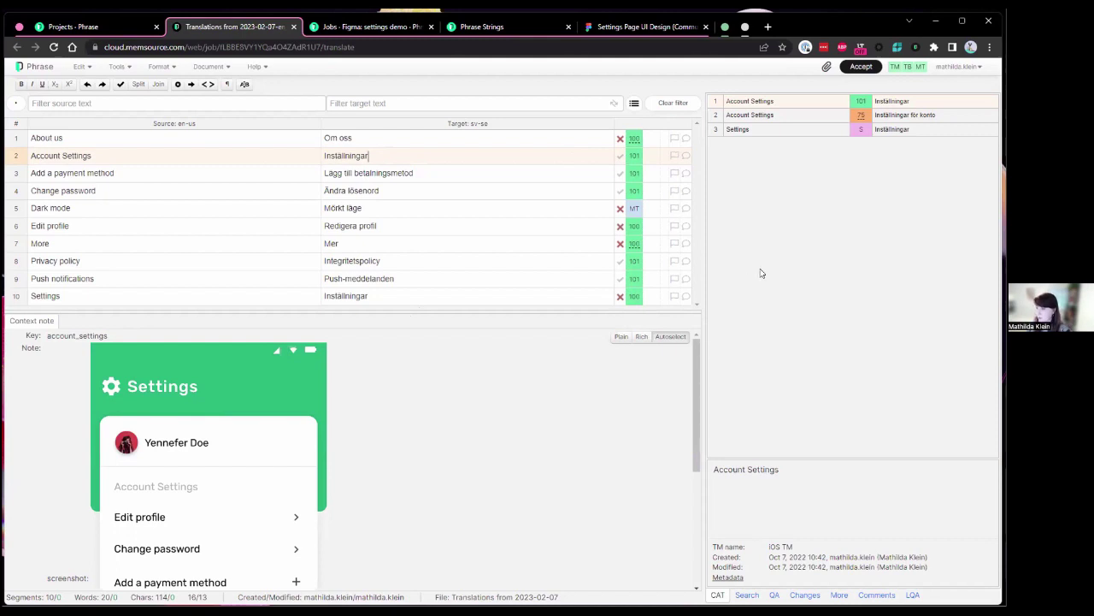
{"action": "left_click_drag", "start_coordinate": [809, 547], "coordinate": [717, 552]}
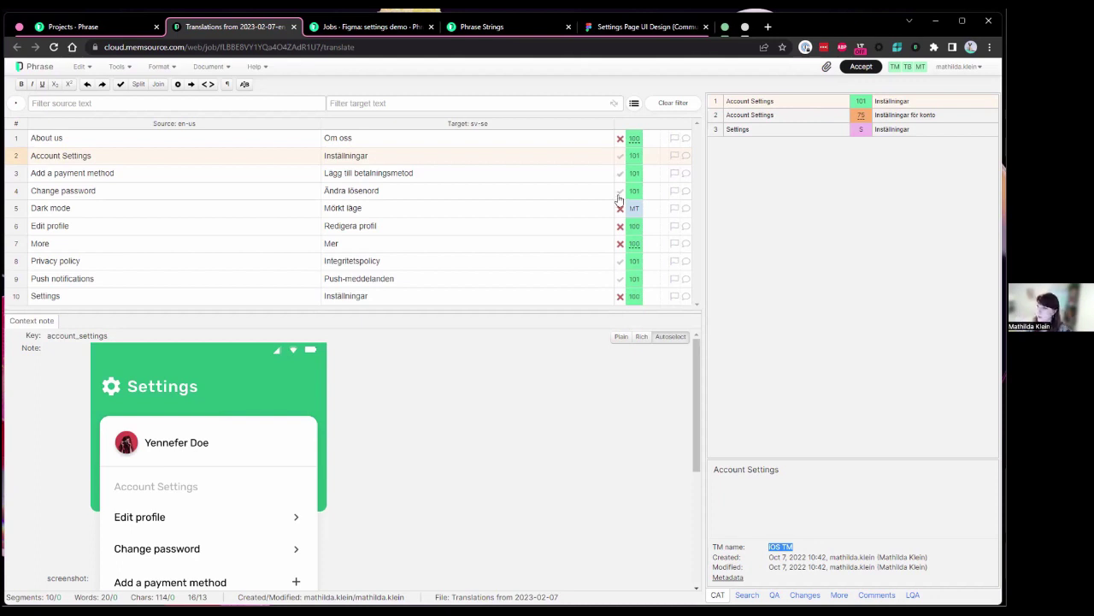
{"action": "left_click", "coordinate": [583, 228]}
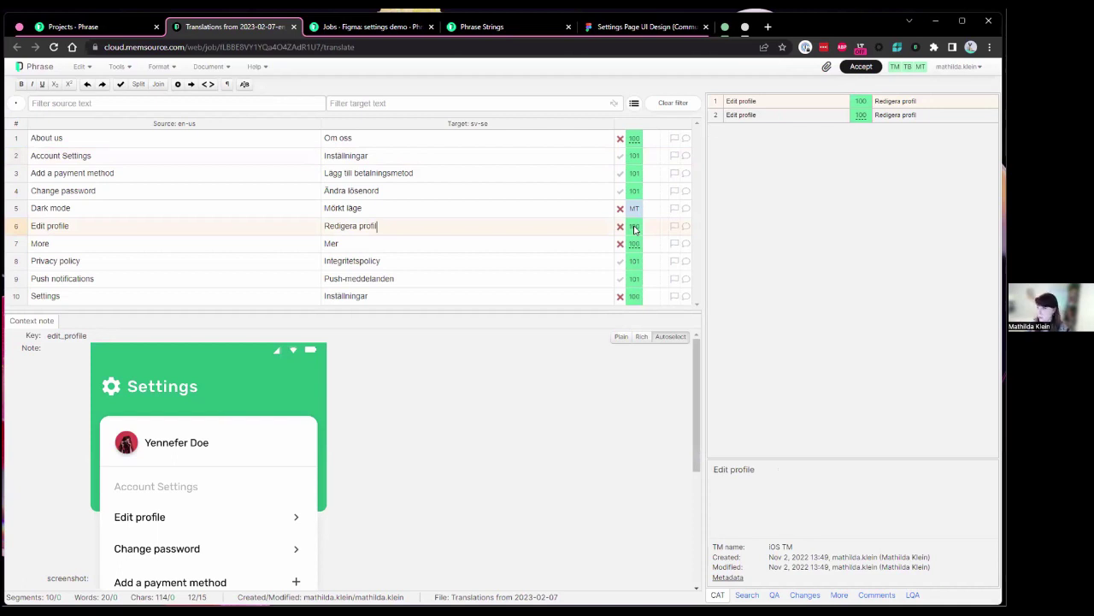
{"action": "left_click", "coordinate": [590, 241]}
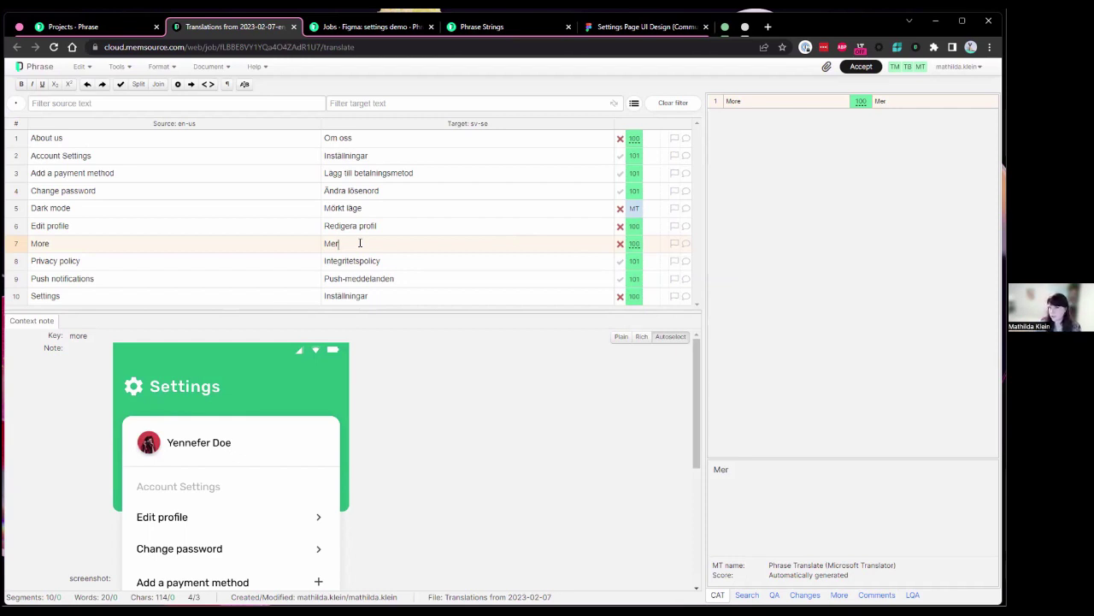
Append "fffffff" to the Swedish translation of "More" and undo the change
{"action": "type", "text": "fffffff"}
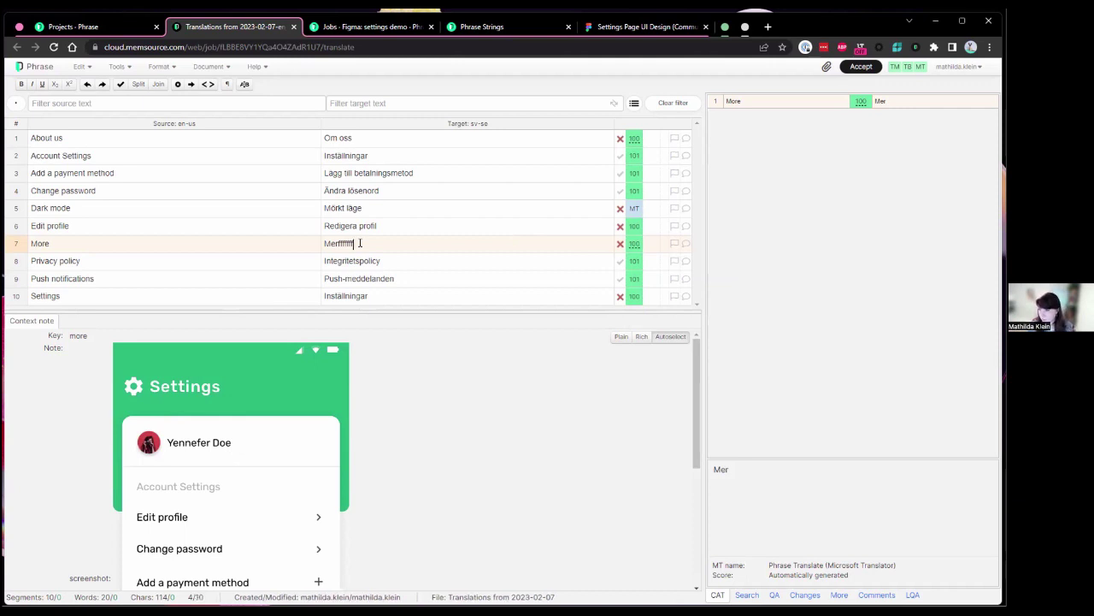
{"action": "double_click", "coordinate": [360, 243]}
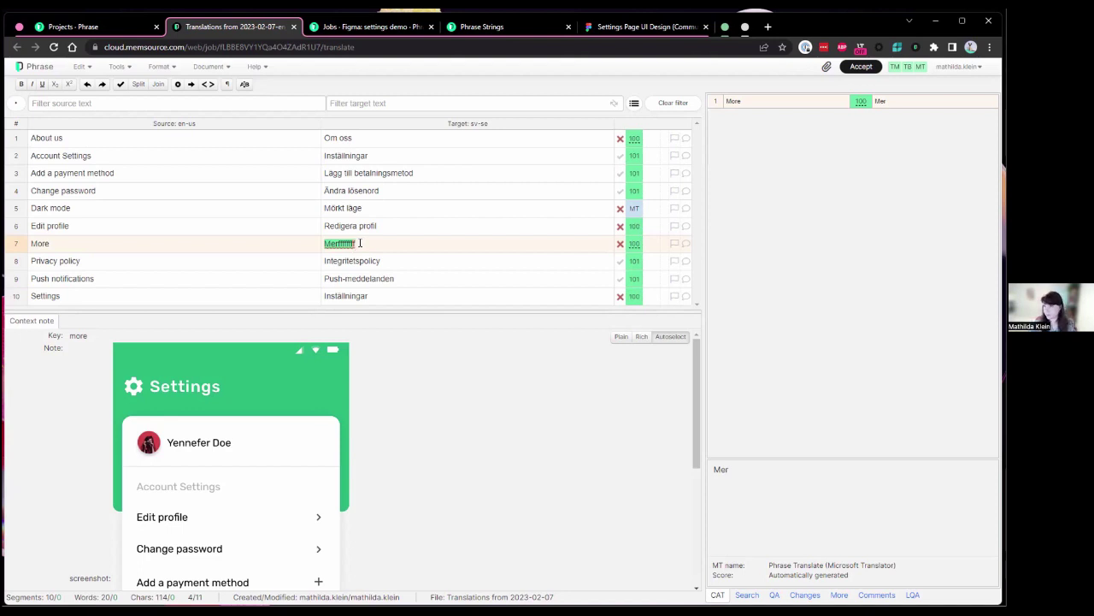
{"action": "key", "text": "ctrl+z"}
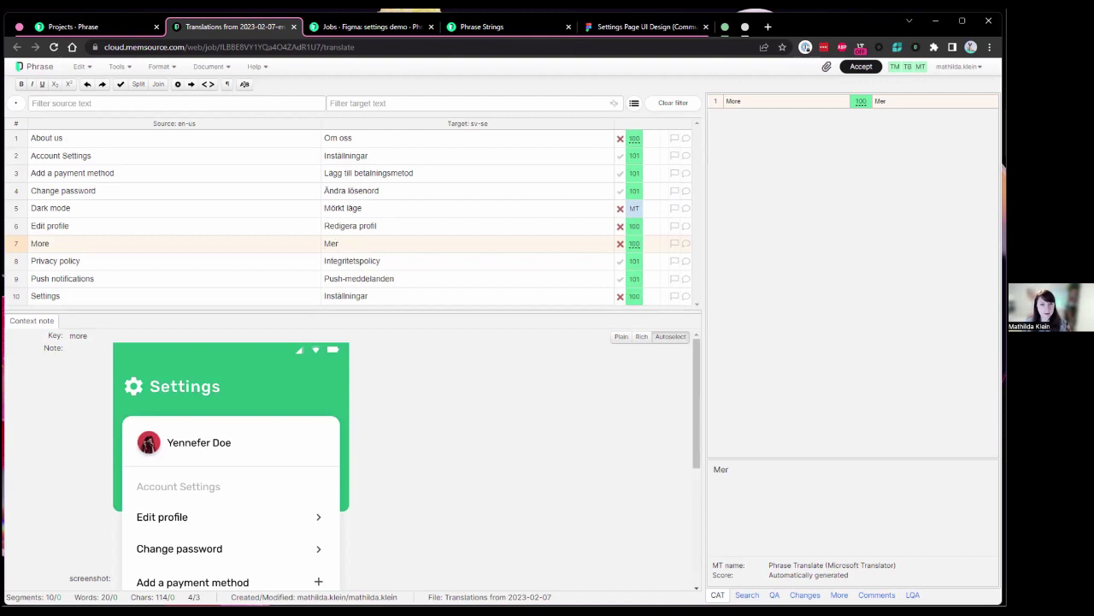
Show the source and target text filters and open the replace options for the target text
{"action": "left_click", "coordinate": [93, 104]}
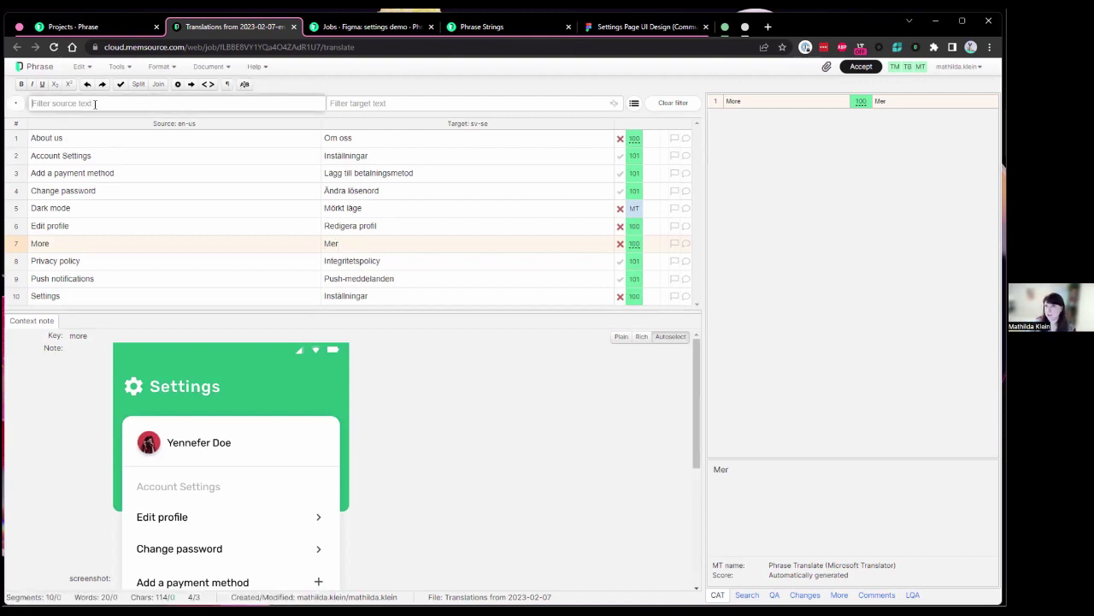
{"action": "left_click", "coordinate": [359, 101]}
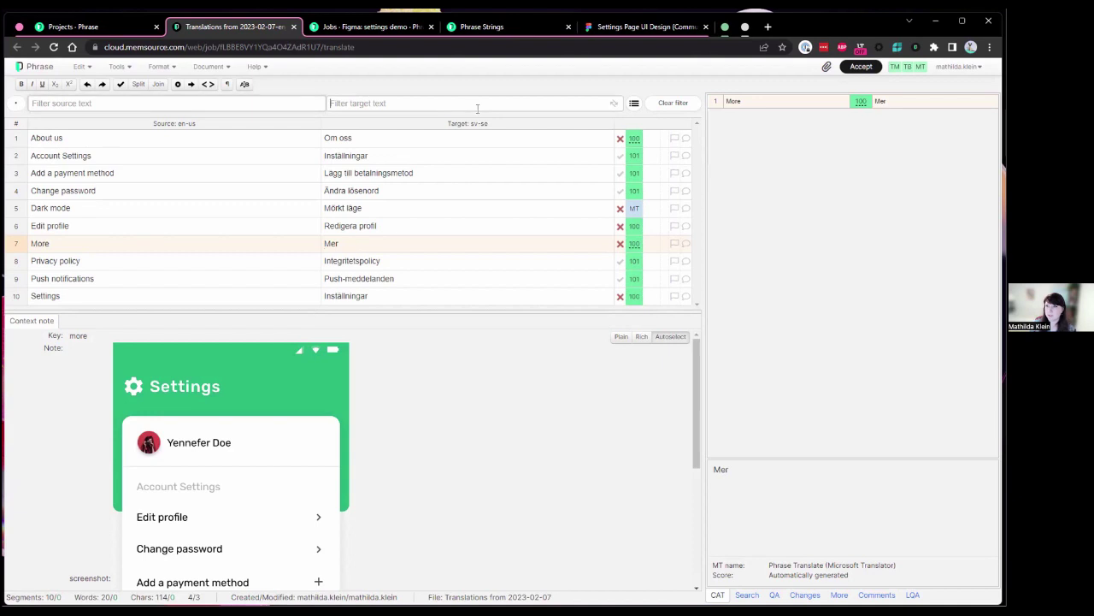
{"action": "left_click", "coordinate": [614, 102]}
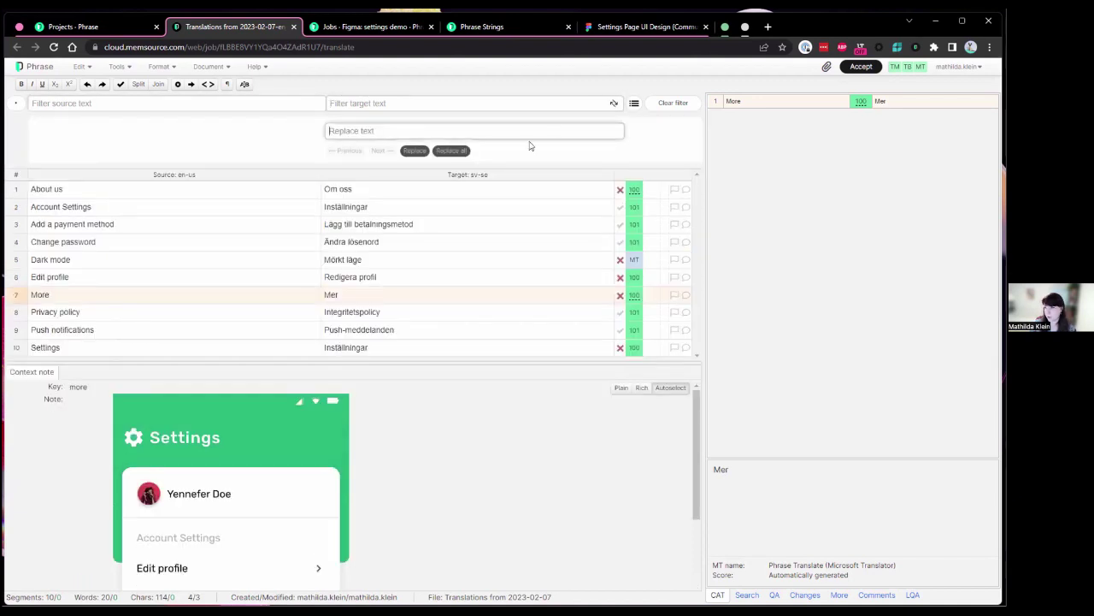
Expand the advanced segment filter and sort options and enlarge the segment table above the context note
{"action": "left_click", "coordinate": [16, 103]}
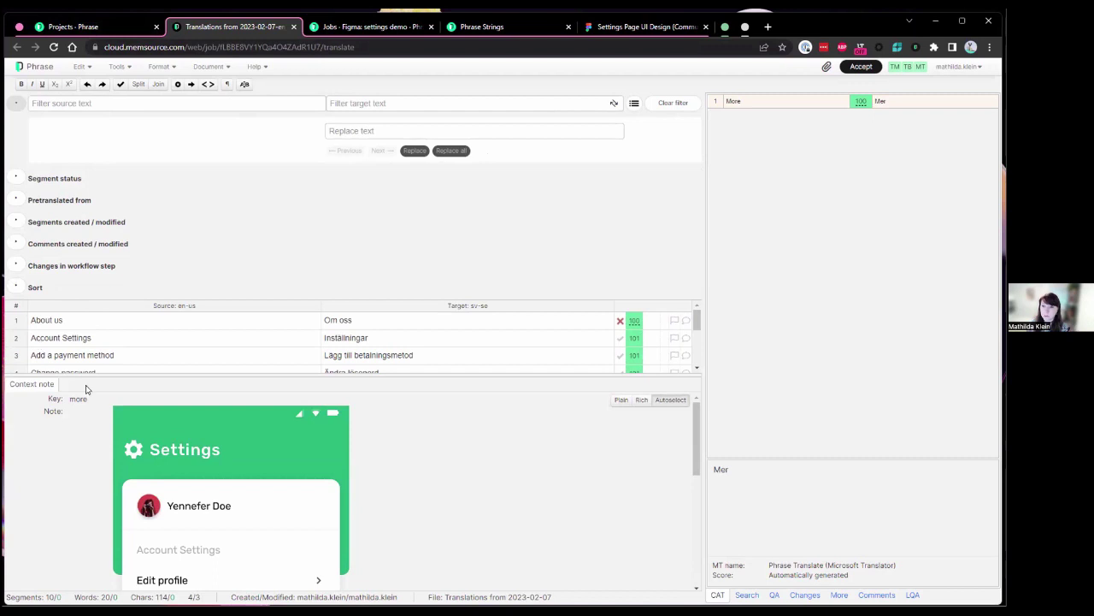
{"action": "left_click_drag", "start_coordinate": [108, 373], "coordinate": [106, 435]}
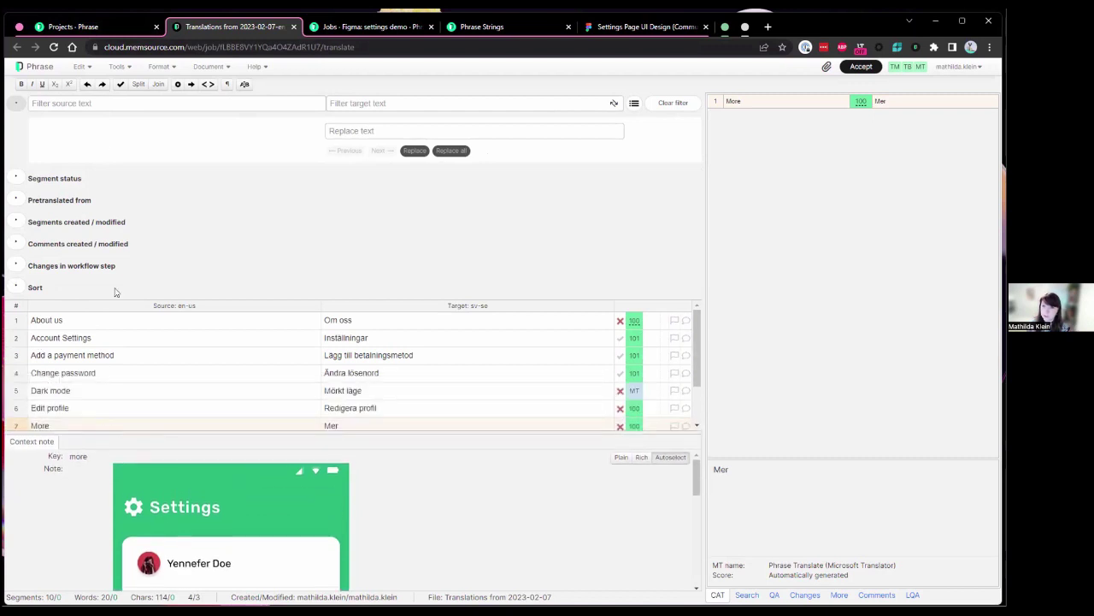
Open Demo project from the project list in a separate browser tab
{"action": "left_click", "coordinate": [98, 27]}
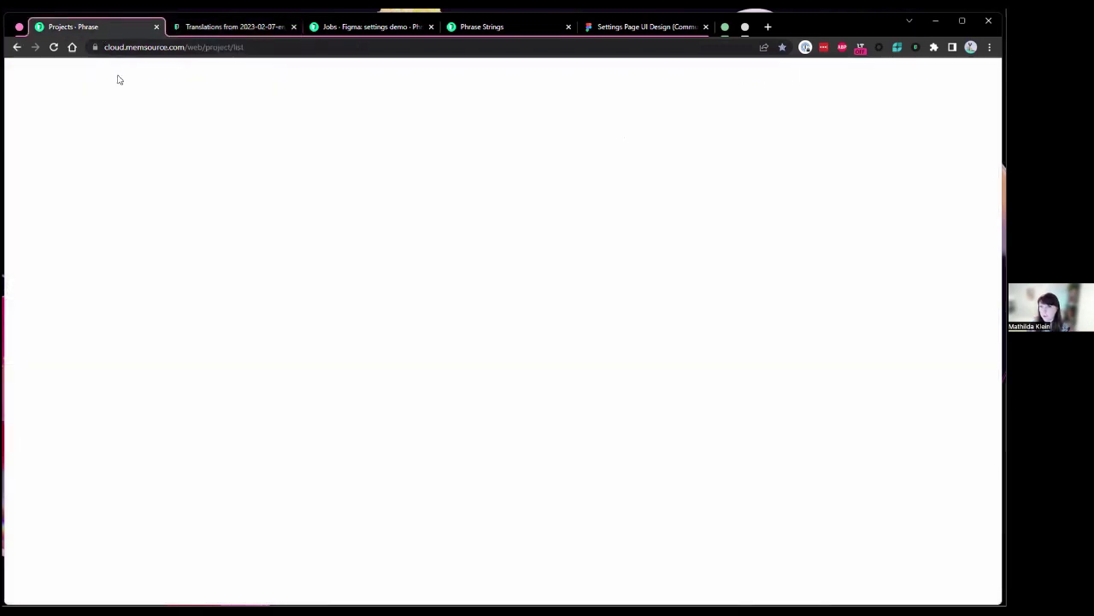
{"action": "middle_click", "coordinate": [198, 67]}
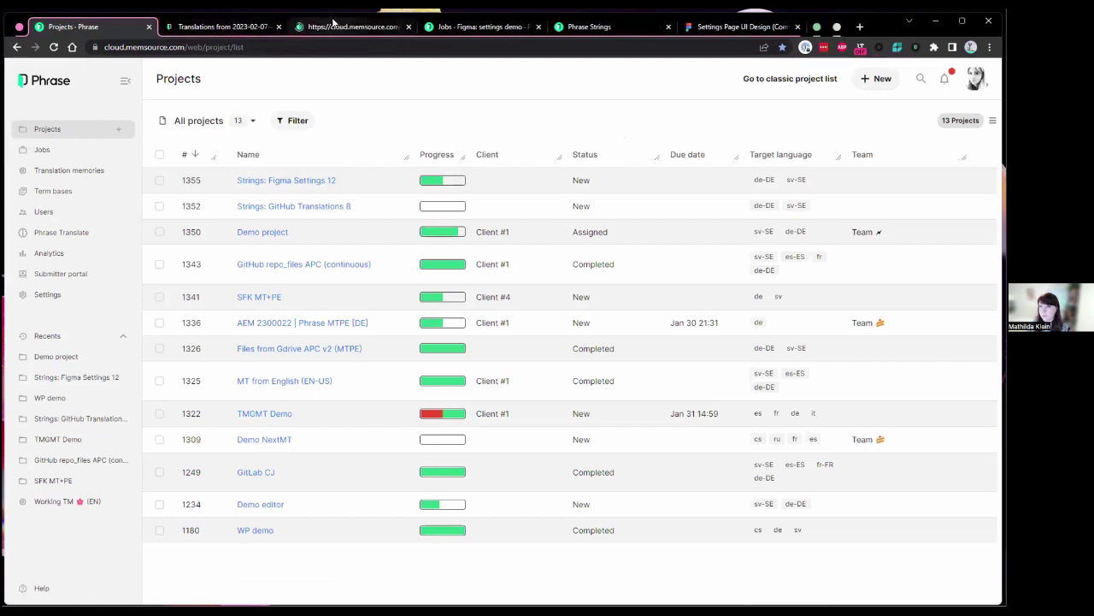
{"action": "left_click", "coordinate": [337, 26]}
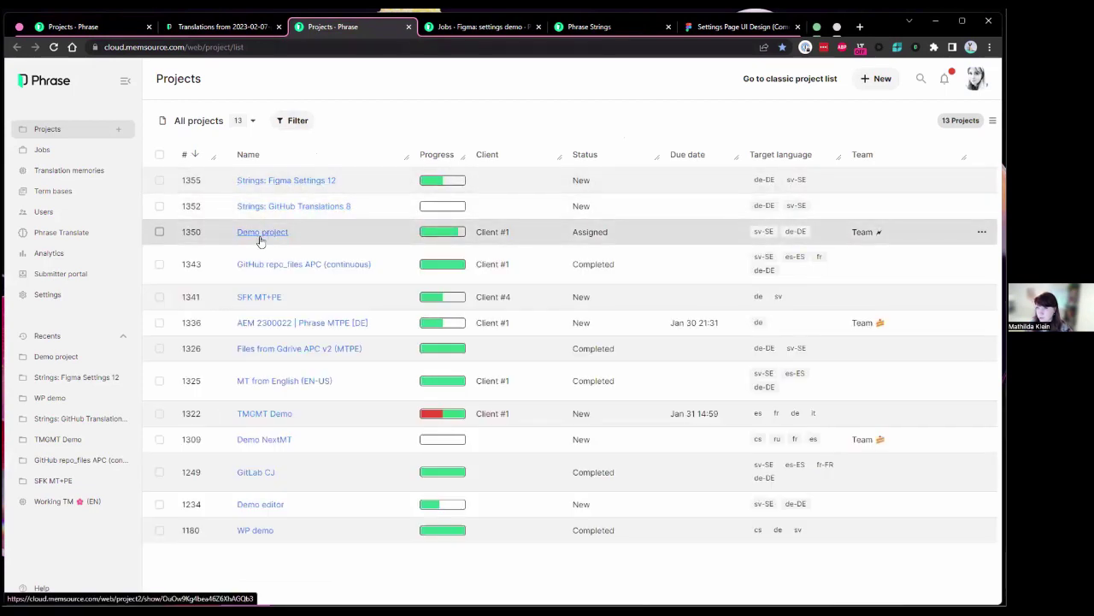
{"action": "left_click", "coordinate": [269, 232]}
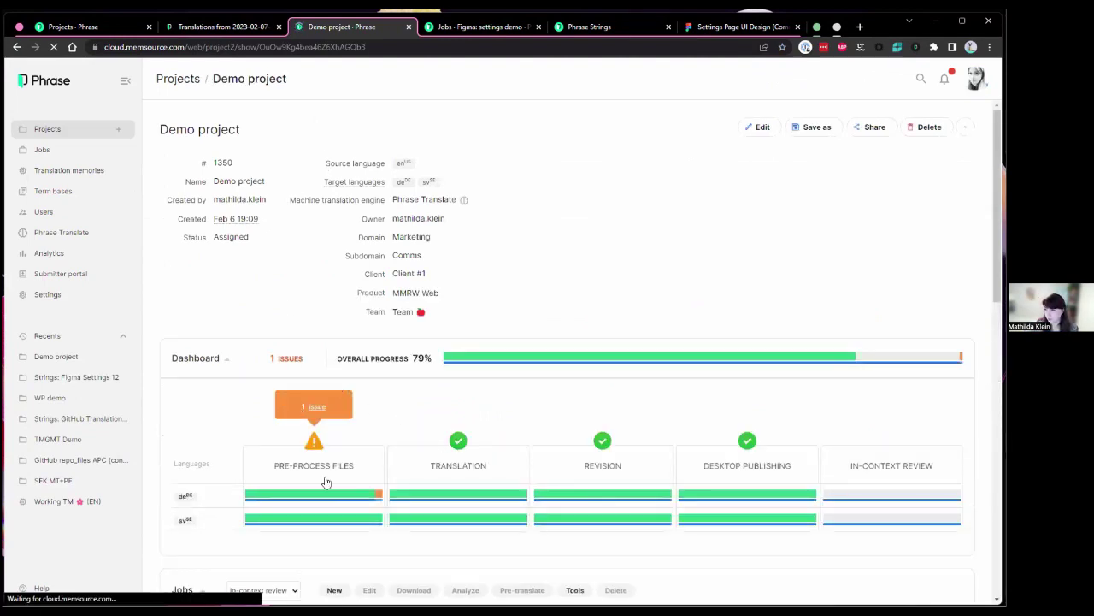
Open the Swedish jobs 1 (Machine_Translation_OnePager.idml) and 3 (Photoshop.psd) together as one joined job in the editor
{"action": "scroll", "coordinate": [325, 482], "scroll_direction": "down", "scroll_amount": 5}
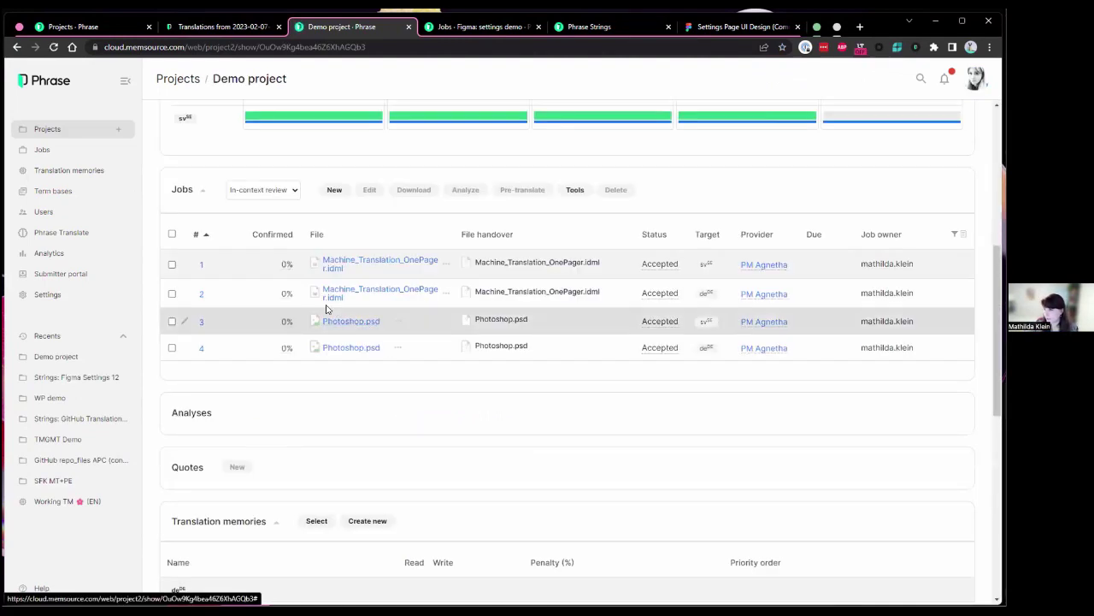
{"action": "left_click", "coordinate": [172, 321]}
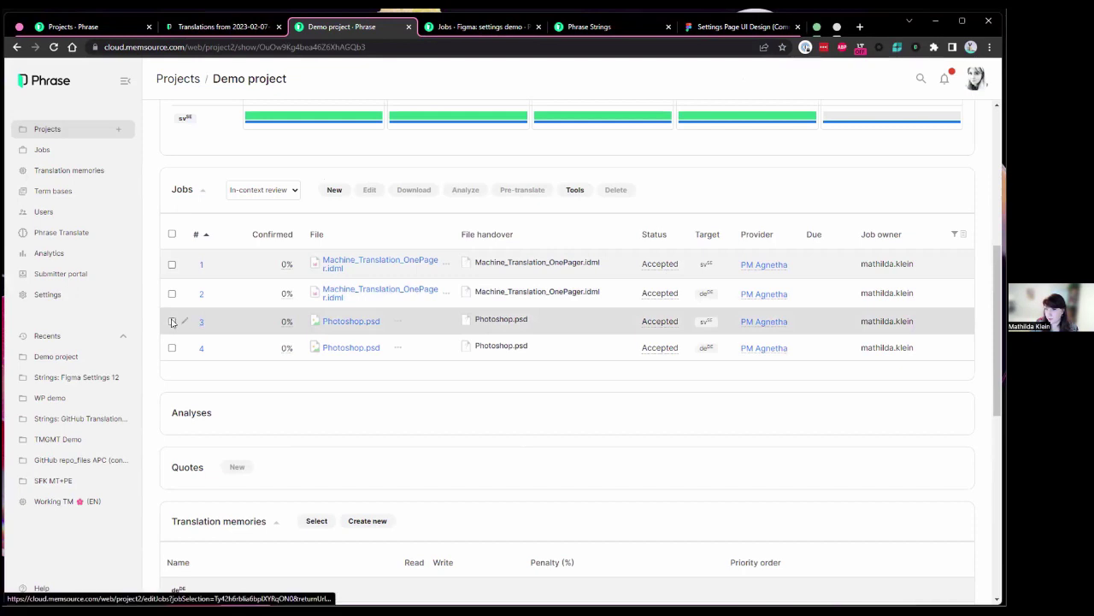
{"action": "left_click", "coordinate": [171, 264]}
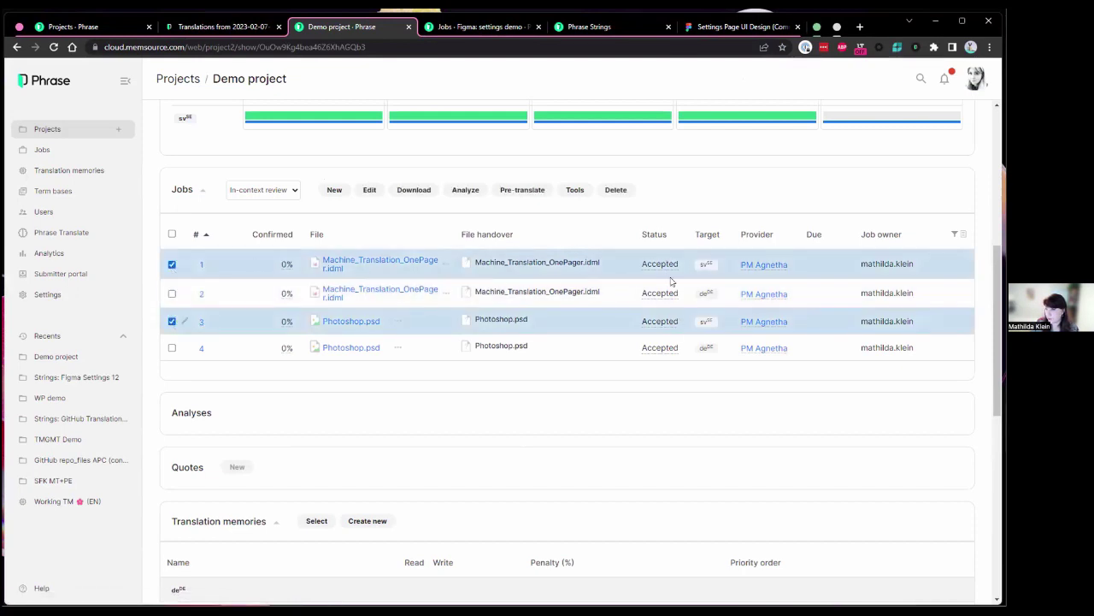
{"action": "left_click", "coordinate": [379, 259]}
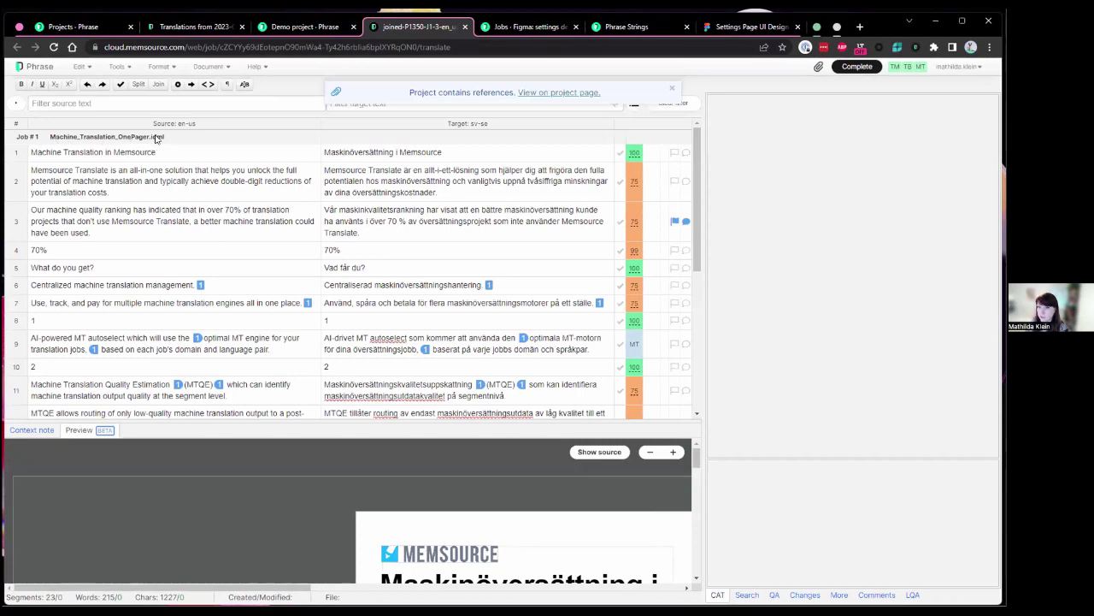
Examine the Photoshop.psd segments in the joined job and the matches for "Sample source text to translate."
{"action": "scroll", "coordinate": [200, 287], "scroll_direction": "down", "scroll_amount": 10}
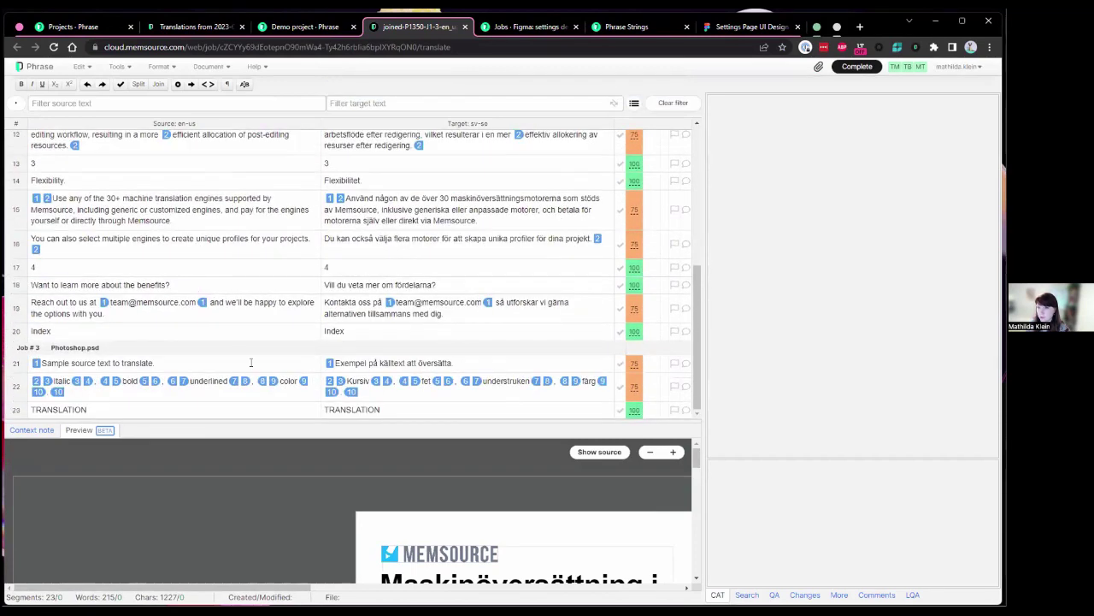
{"action": "left_click", "coordinate": [244, 408]}
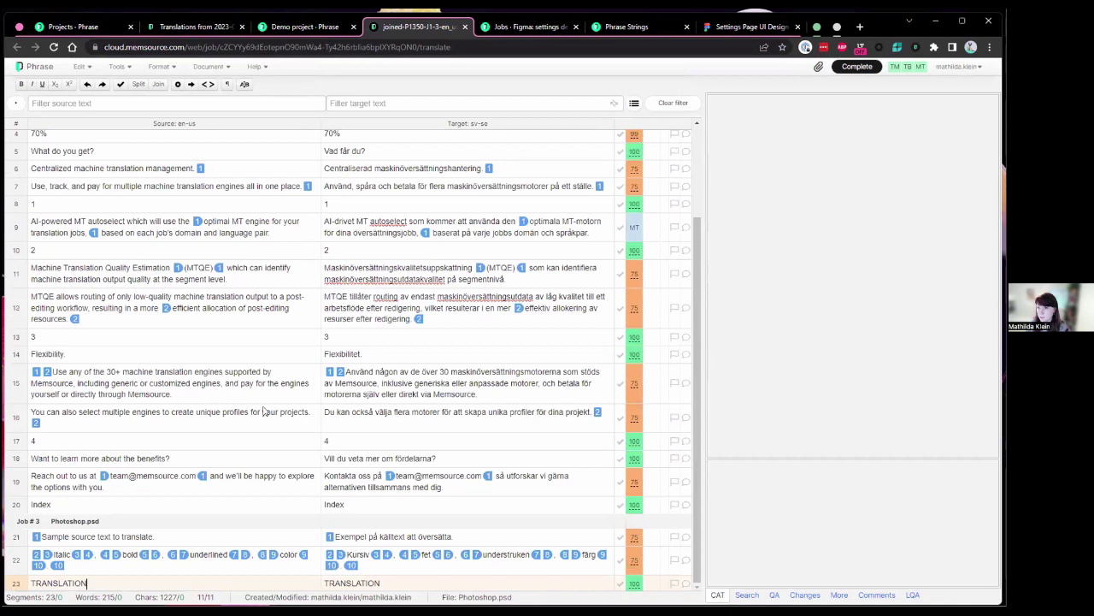
{"action": "left_click", "coordinate": [280, 537]}
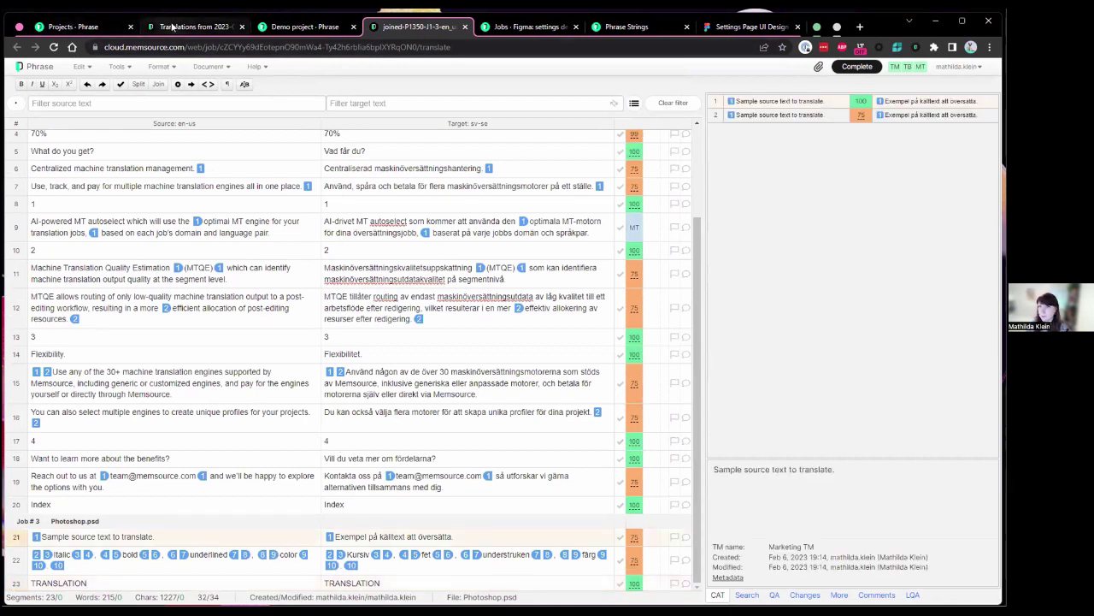
Return to the Figma settings translation, collapse the advanced filters and examine the TM and machine translation matches for "Edit profile"
{"action": "left_click", "coordinate": [220, 26]}
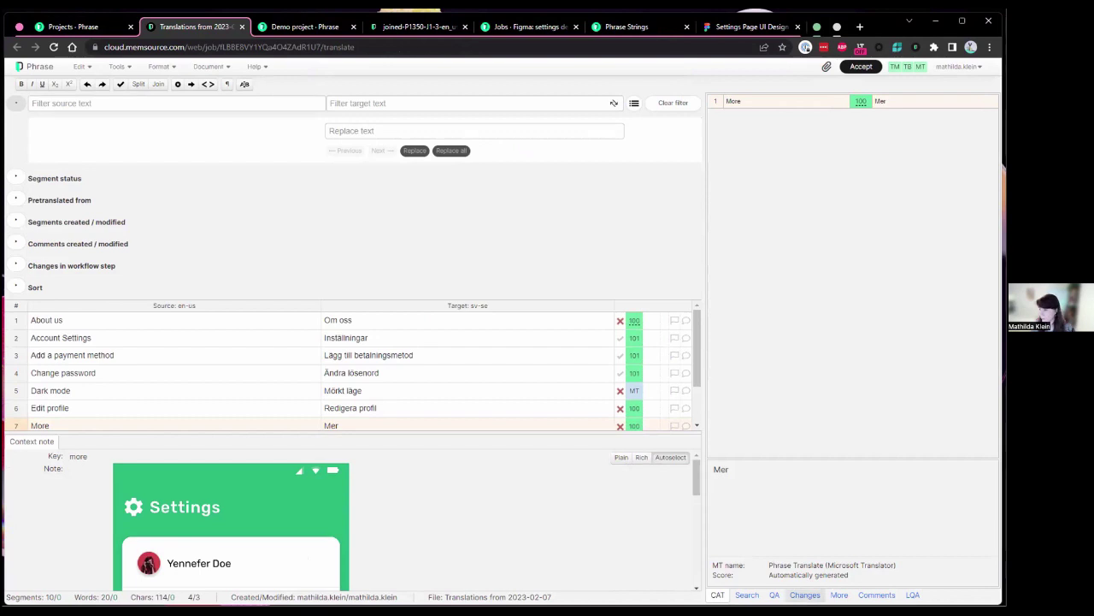
{"action": "left_click", "coordinate": [13, 103]}
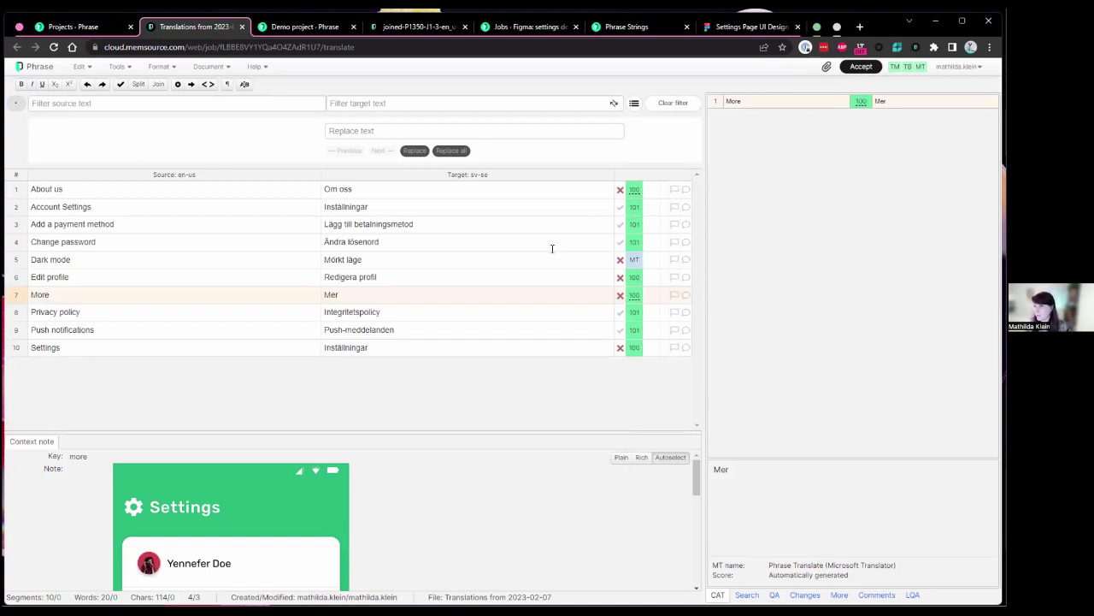
{"action": "left_click", "coordinate": [547, 277]}
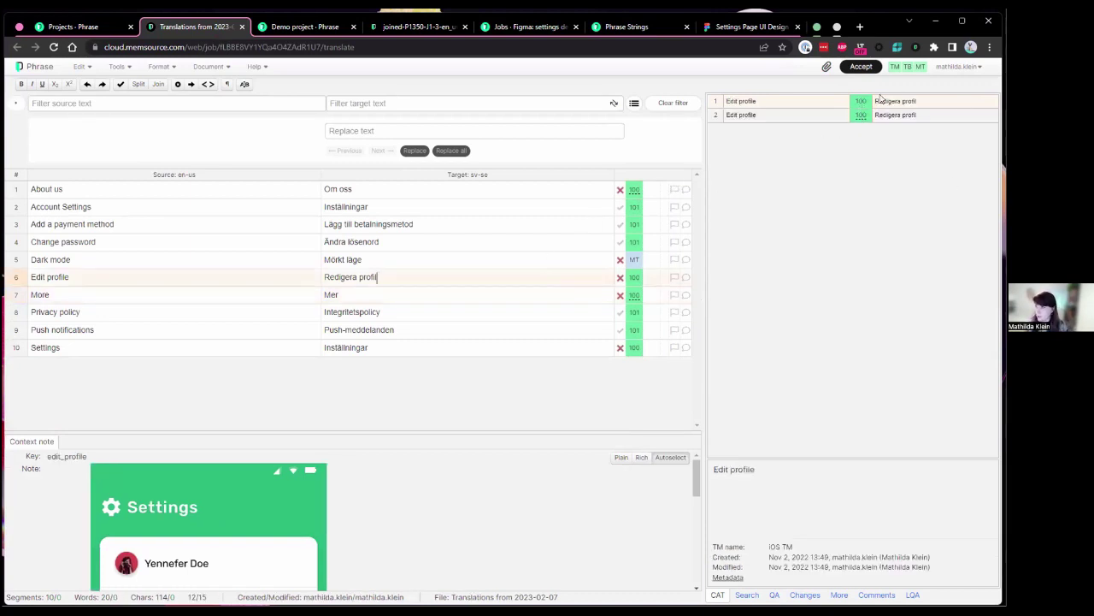
{"action": "left_click", "coordinate": [919, 118]}
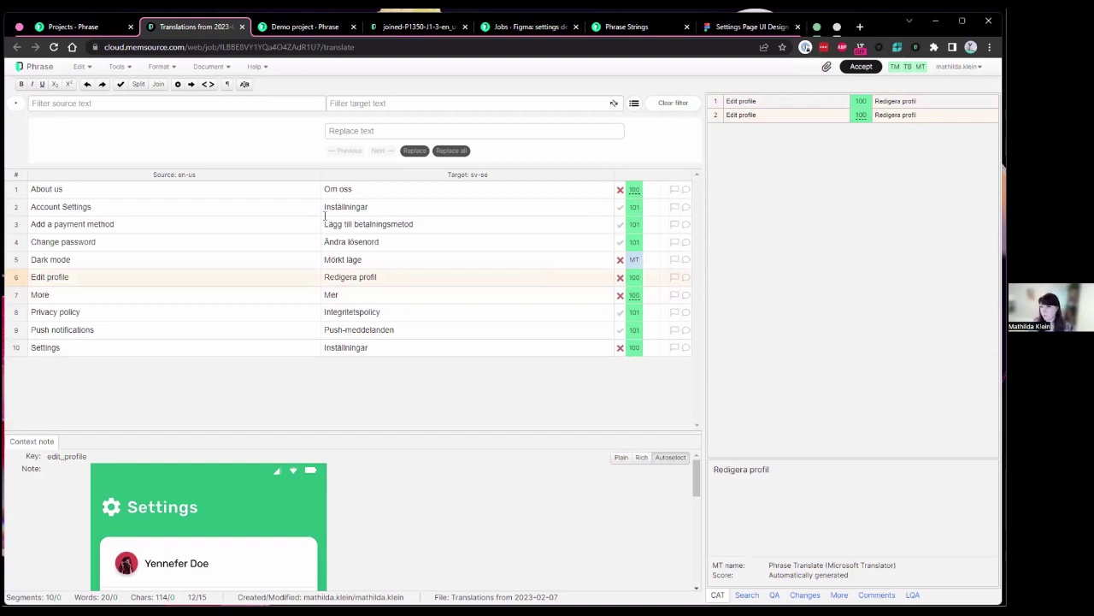
Switch to the joined job and examine the translation memory and term base matches for segment 2 of Machine_Translation_OnePager.idml
{"action": "left_click", "coordinate": [408, 27]}
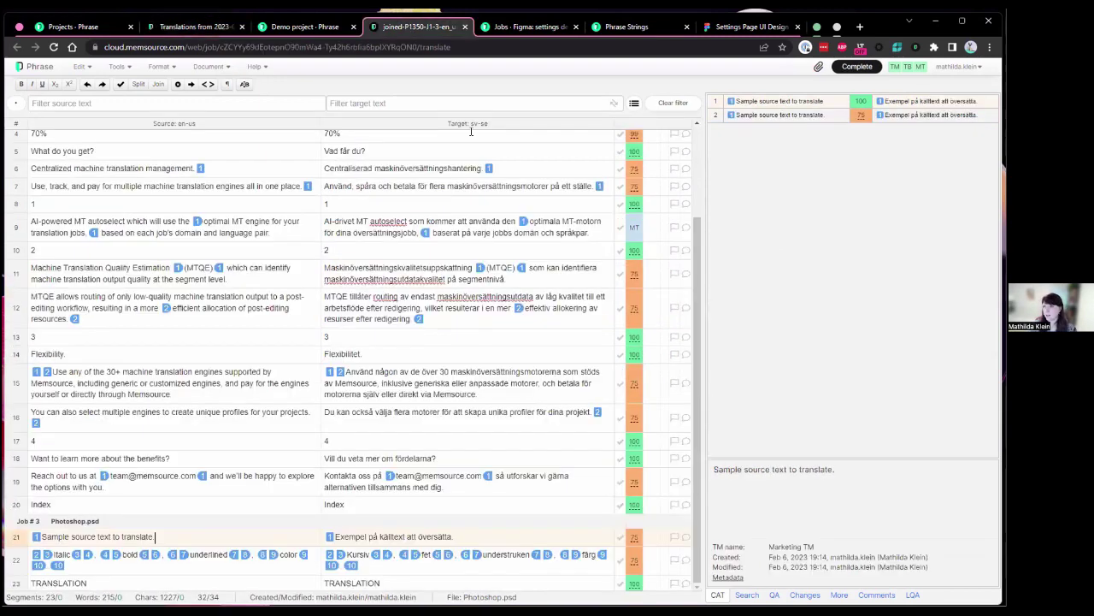
{"action": "scroll", "coordinate": [429, 170], "scroll_direction": "up", "scroll_amount": 5}
{"action": "left_click", "coordinate": [446, 170]}
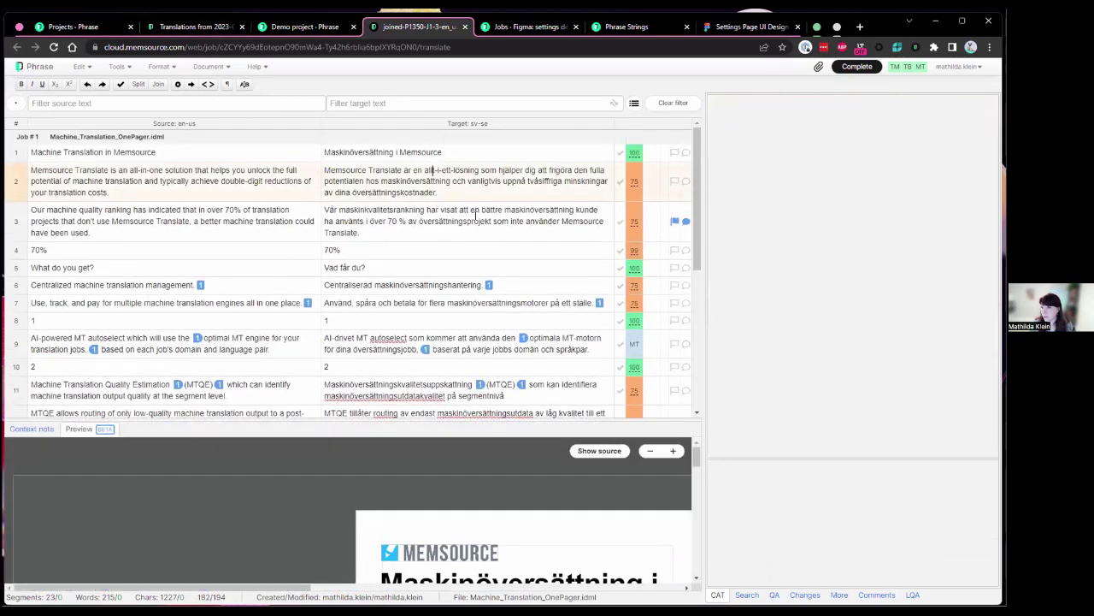
{"action": "left_click", "coordinate": [475, 226]}
{"action": "left_click", "coordinate": [479, 181]}
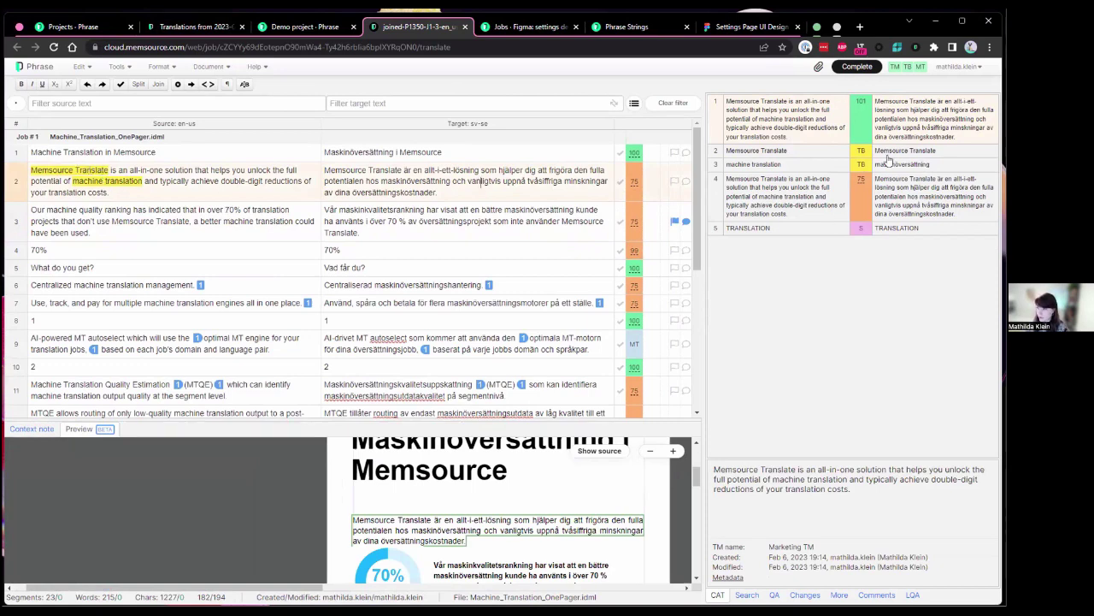
Return to the Figma settings translation and show the editor's translation search
{"action": "left_click", "coordinate": [176, 28]}
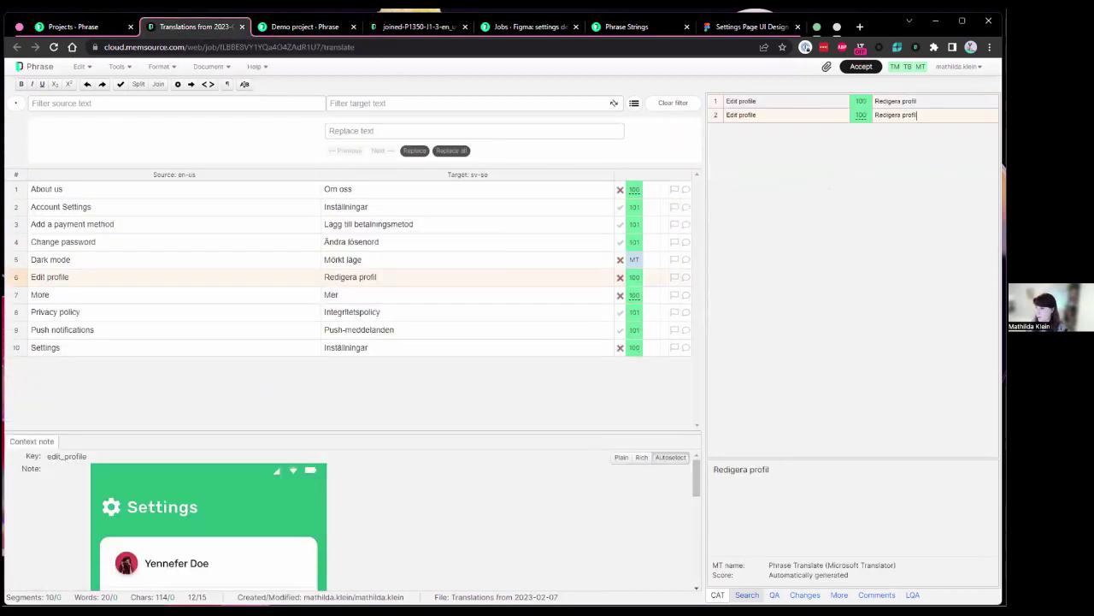
{"action": "left_click", "coordinate": [747, 594]}
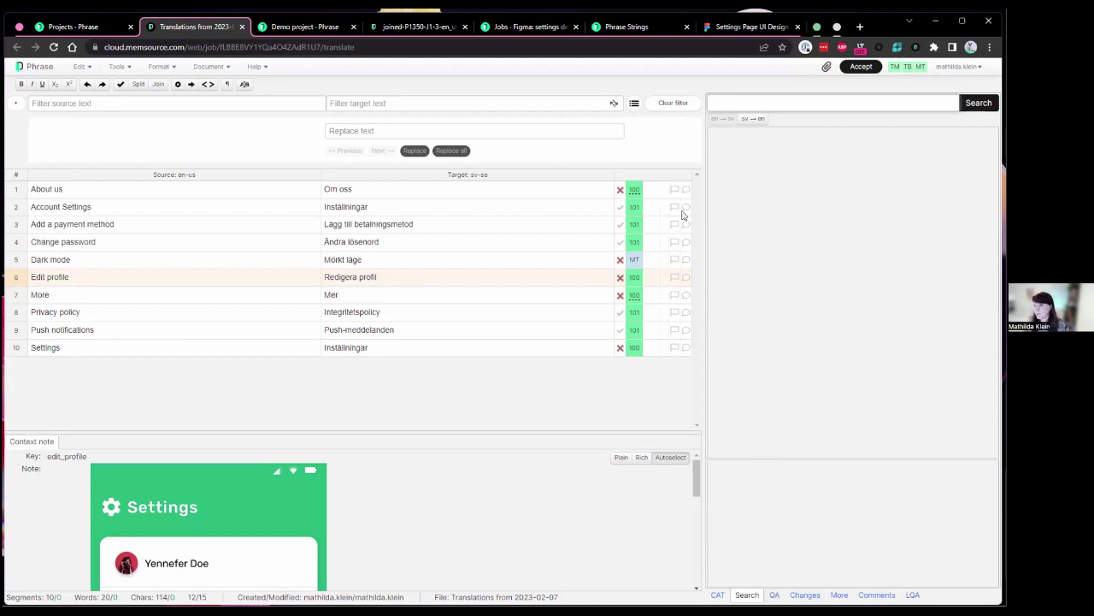
Add the comment "Comments" to segment 6, "Edit profile"
{"action": "left_click", "coordinate": [684, 281]}
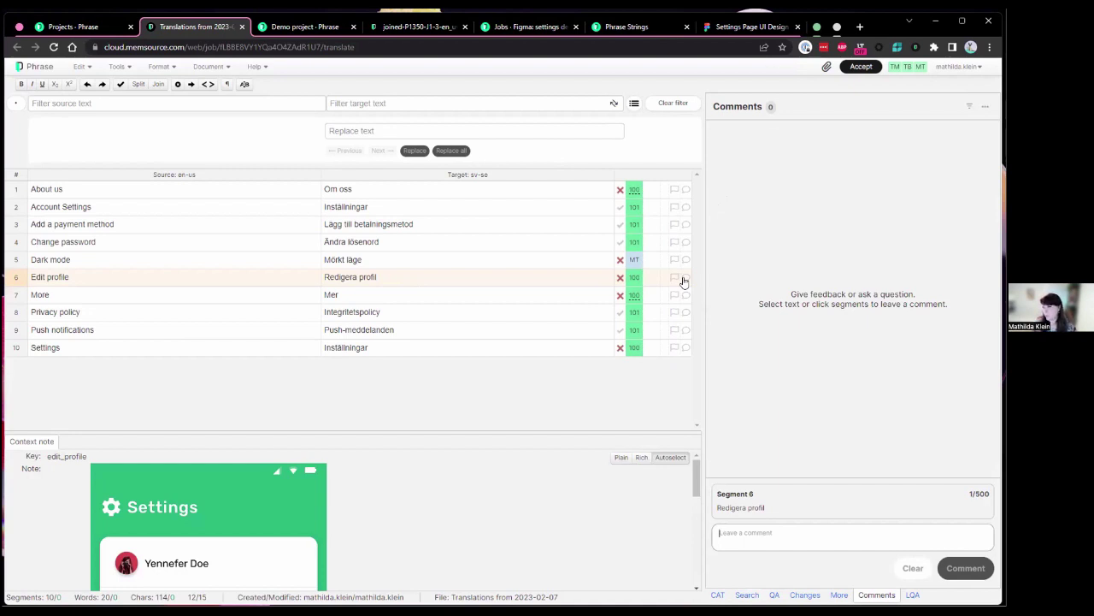
{"action": "left_click", "coordinate": [684, 281]}
{"action": "type", "text": "Comm"}
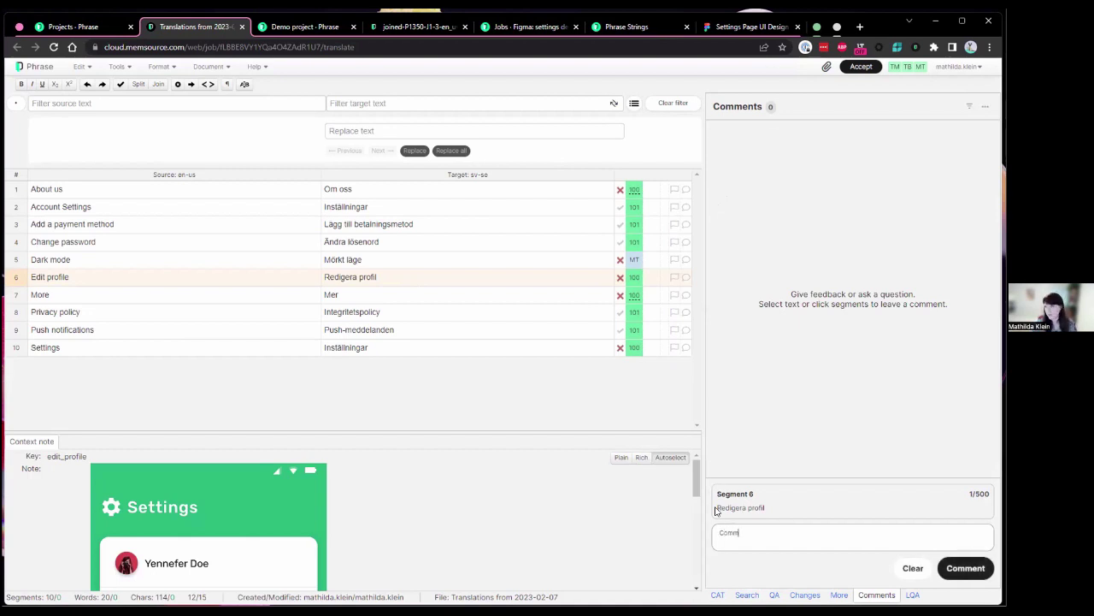
{"action": "type", "text": "ents"}
{"action": "left_click", "coordinate": [972, 568]}
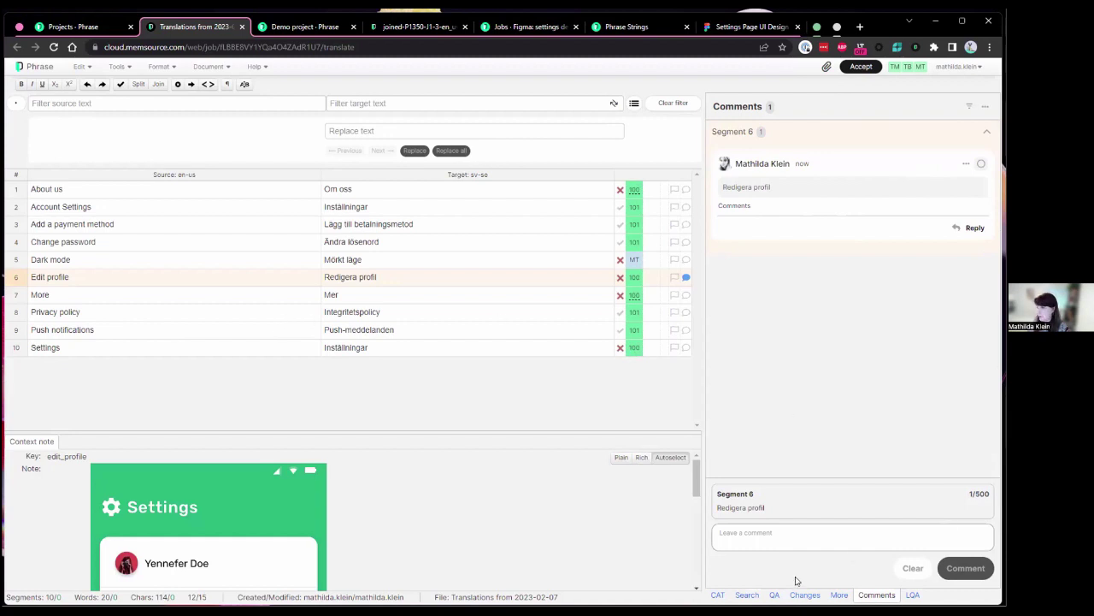
Show the list of quality assurance checks available for the job QA run
{"action": "left_click", "coordinate": [775, 594]}
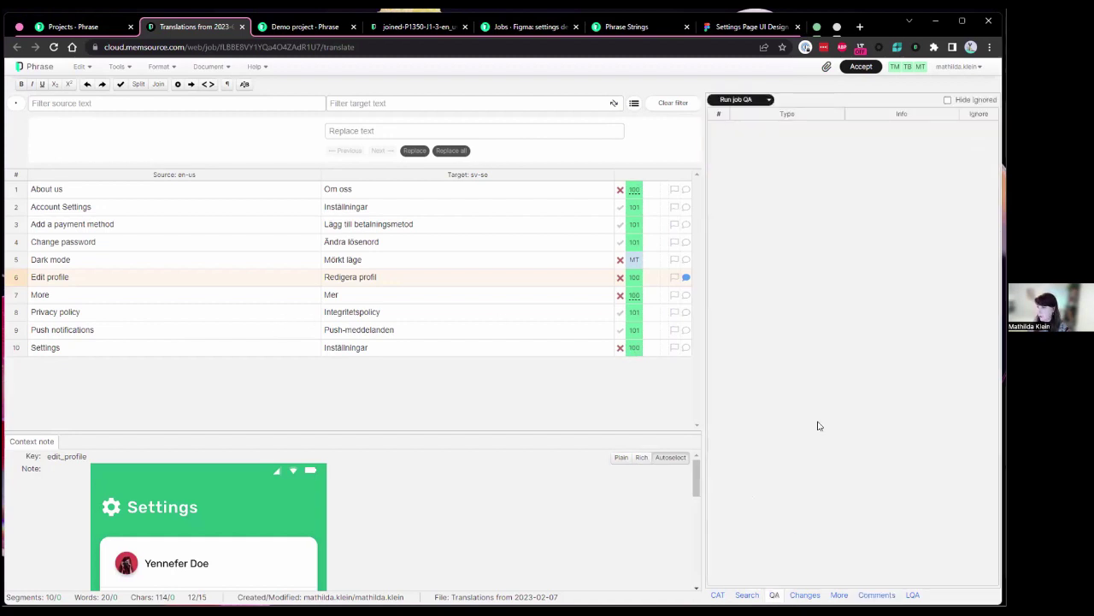
{"action": "left_click", "coordinate": [769, 100]}
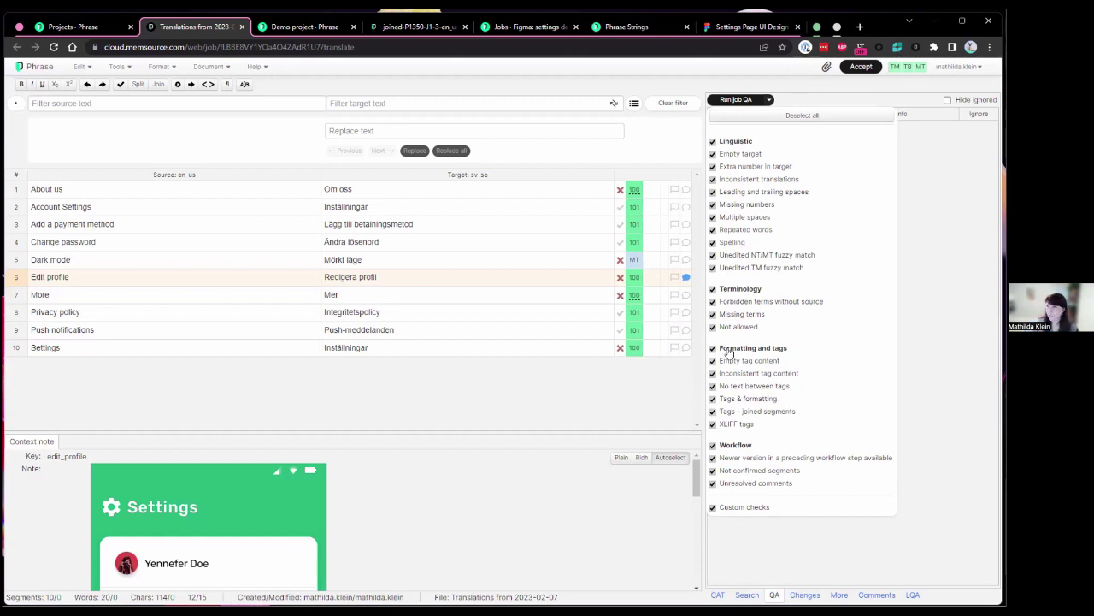
Start a language quality assessment with a new issue on segment 5, "Dark mode", covering its target text "Mörkt läge"
{"action": "left_click", "coordinate": [672, 260]}
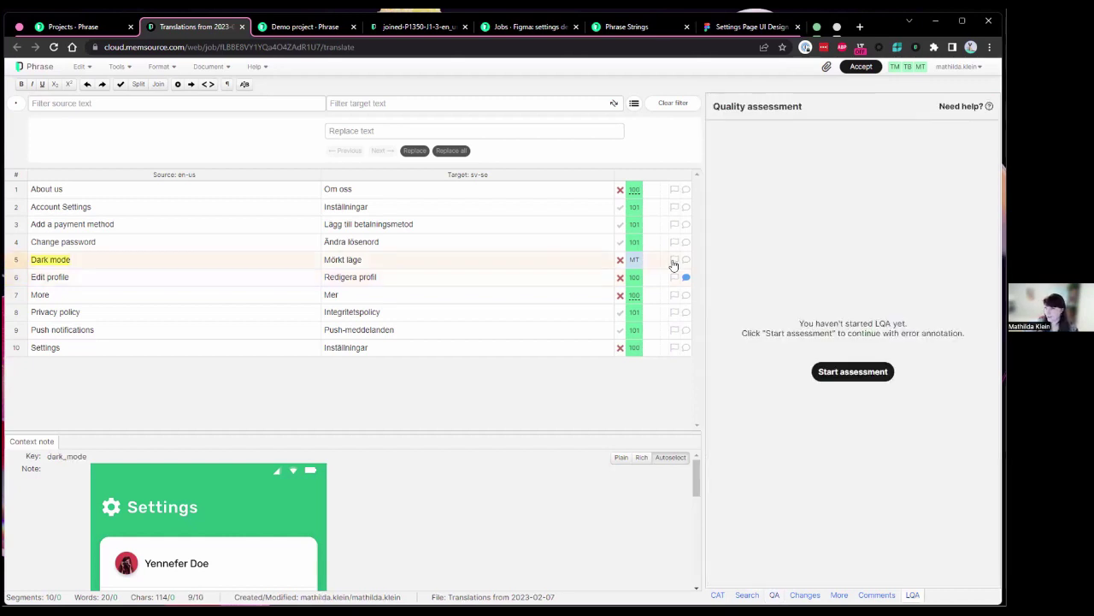
{"action": "left_click", "coordinate": [862, 376]}
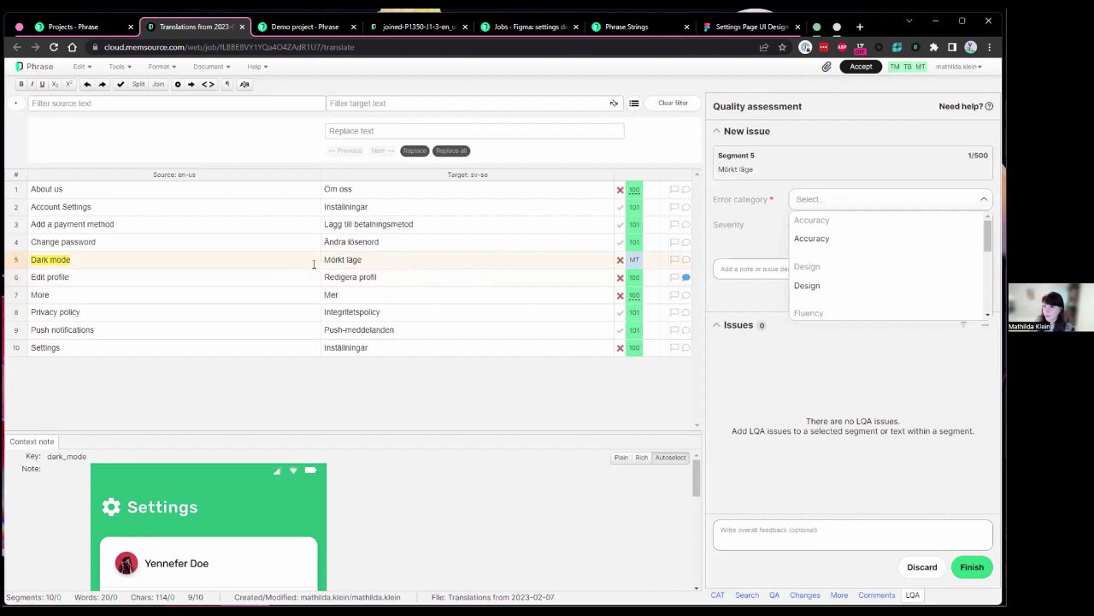
{"action": "left_click", "coordinate": [376, 257]}
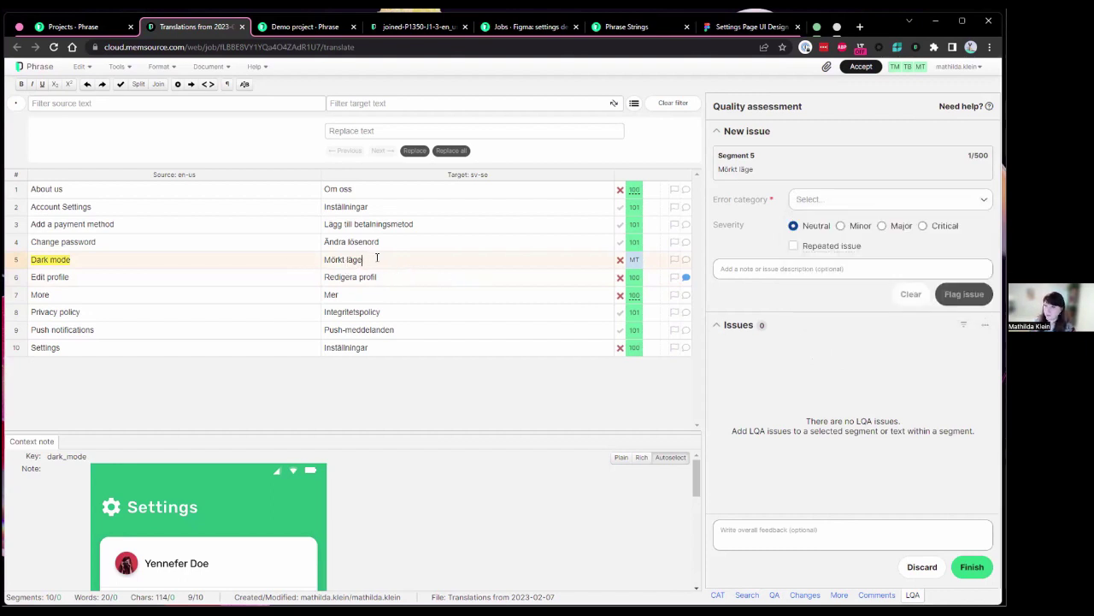
{"action": "triple_click", "coordinate": [348, 259]}
{"action": "left_click", "coordinate": [417, 259]}
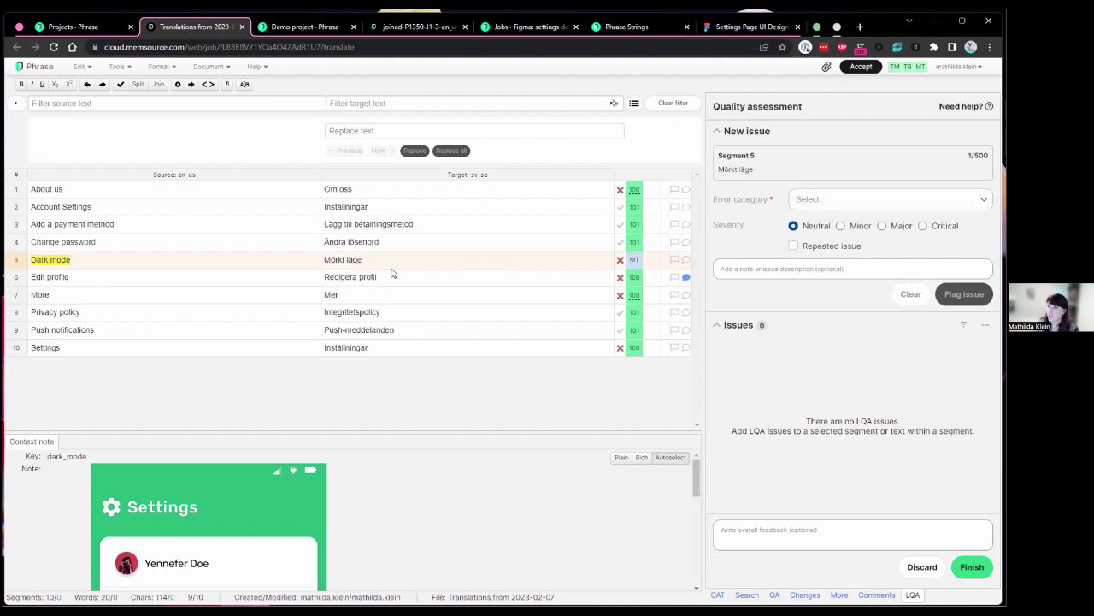
Set the new issue's error category to Style and its severity to Minor
{"action": "left_click", "coordinate": [837, 199]}
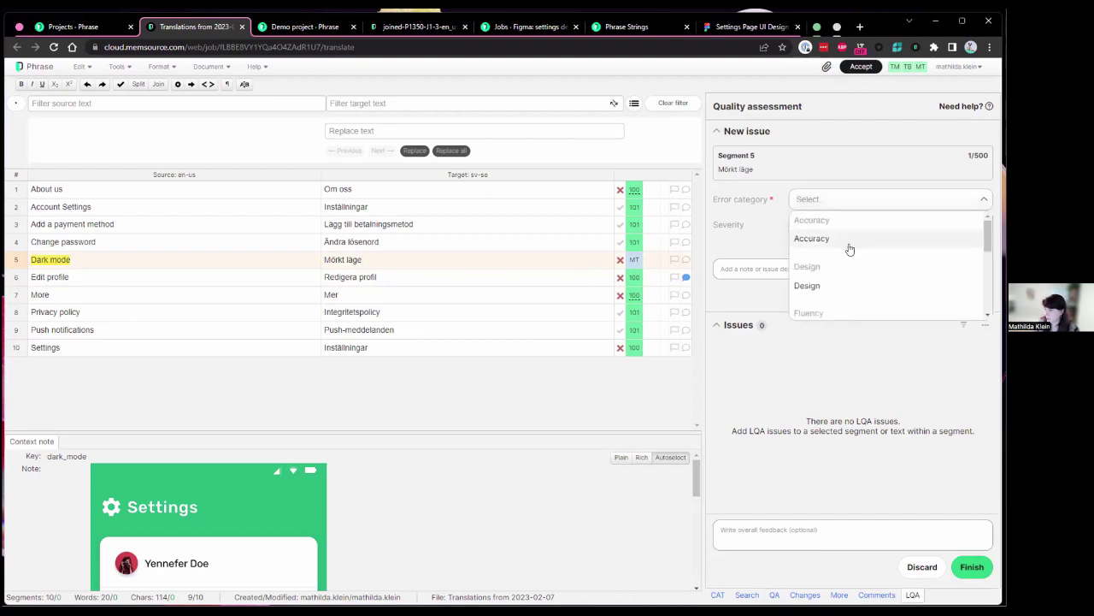
{"action": "scroll", "coordinate": [826, 287], "scroll_direction": "down", "scroll_amount": 1}
{"action": "scroll", "coordinate": [835, 289], "scroll_direction": "down", "scroll_amount": 2}
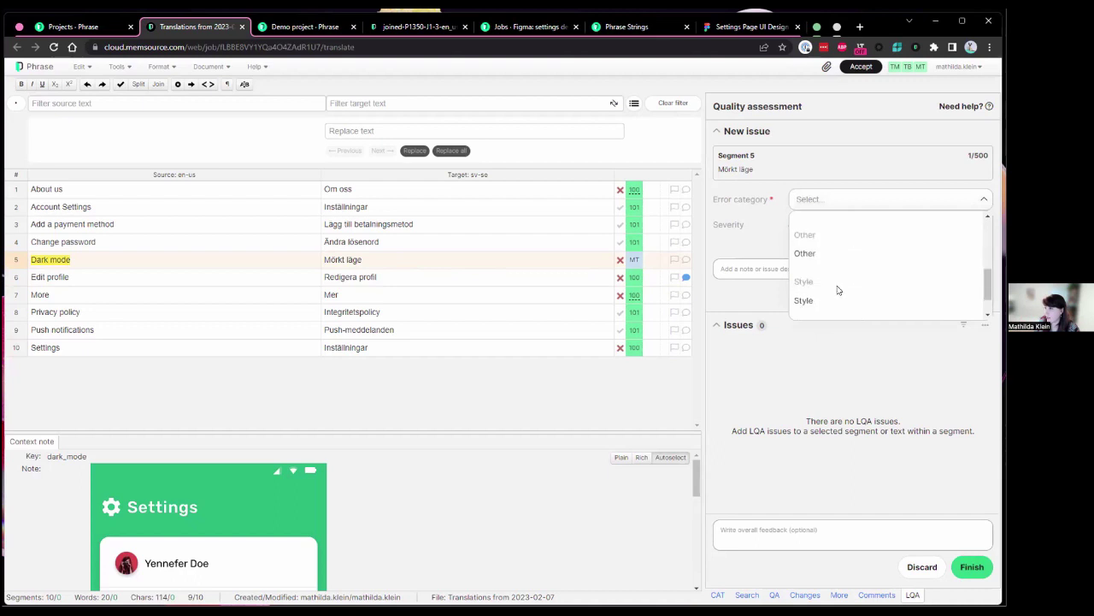
{"action": "left_click", "coordinate": [812, 301]}
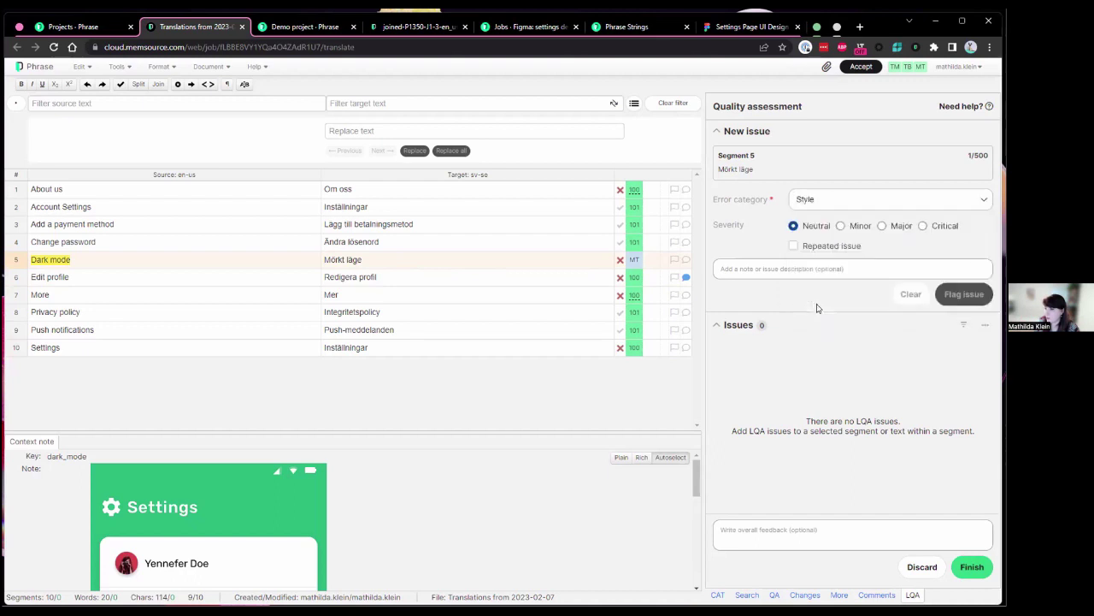
{"action": "left_click", "coordinate": [860, 229]}
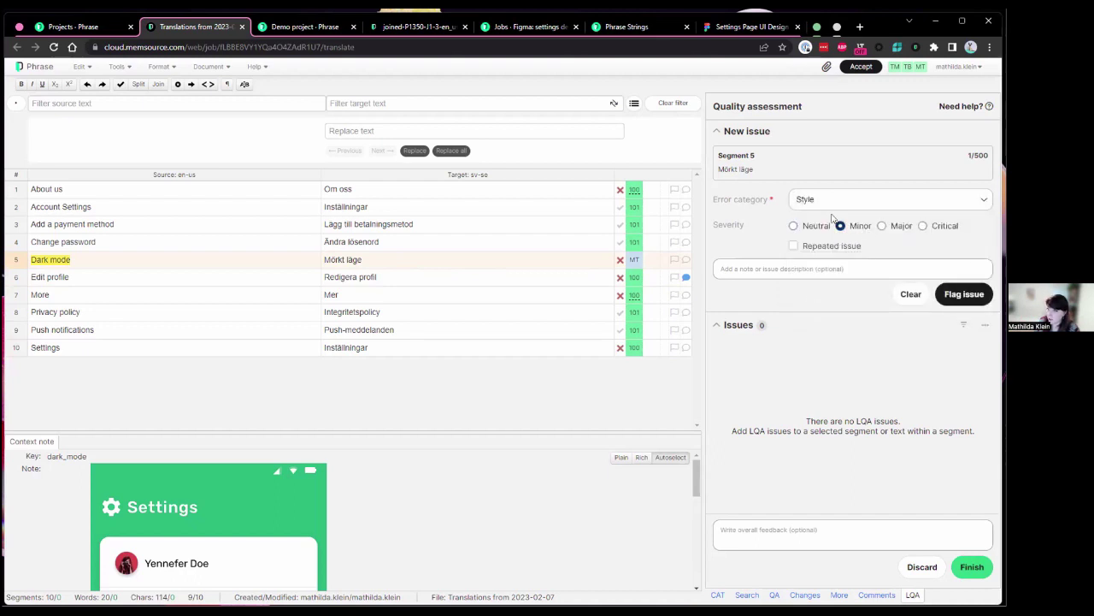
Flag the Minor Style issue on segment 5 and finish the quality assessment to generate its LQA score
{"action": "left_click", "coordinate": [962, 295]}
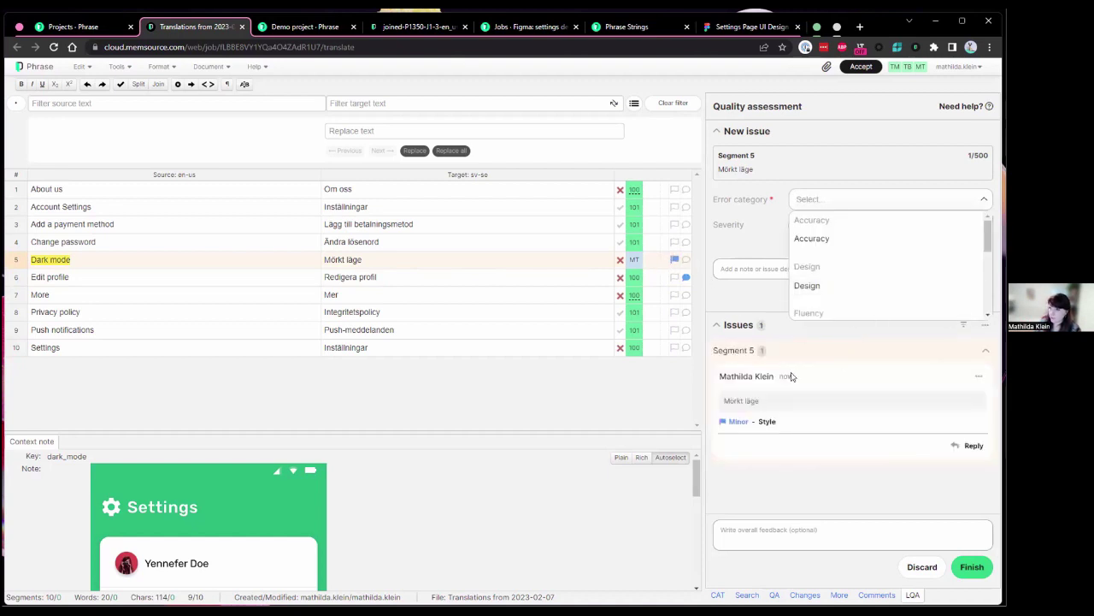
{"action": "left_click", "coordinate": [971, 567]}
{"action": "left_click", "coordinate": [971, 567]}
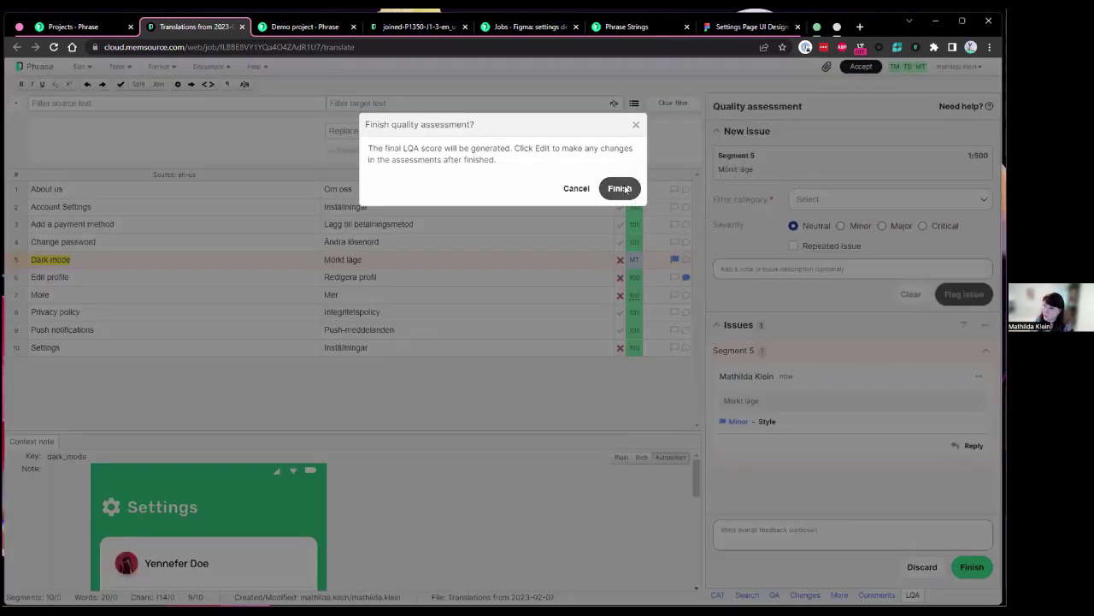
{"action": "left_click", "coordinate": [635, 187]}
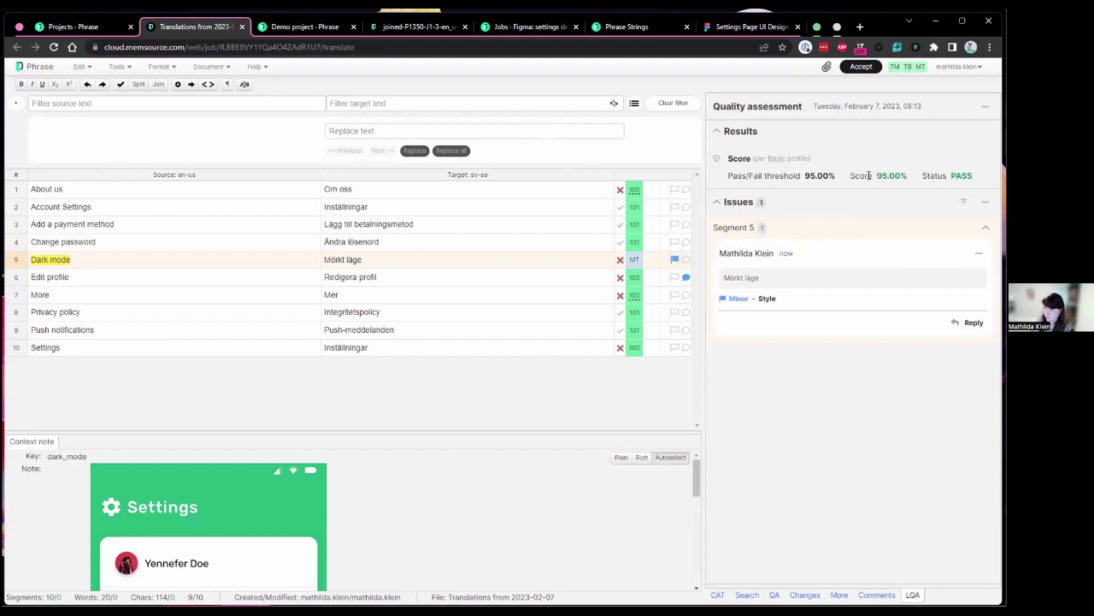
{"action": "left_click_drag", "start_coordinate": [876, 175], "coordinate": [908, 176]}
{"action": "left_click", "coordinate": [914, 188]}
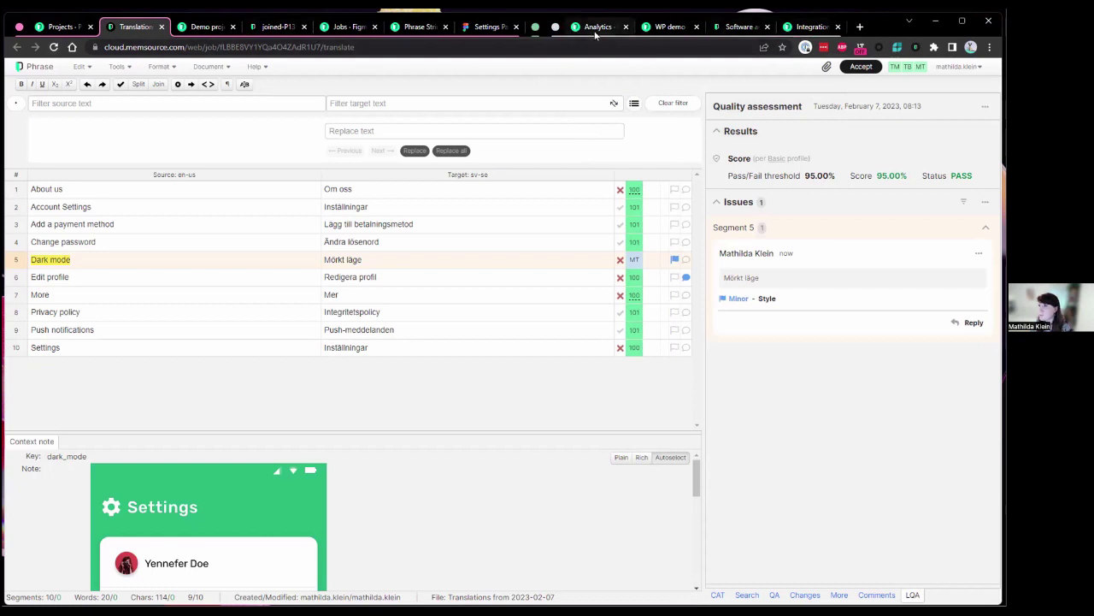
Review the word count analytics for the previous 3 months by month, language pair, provider, project, client and domain
{"action": "left_click", "coordinate": [596, 26]}
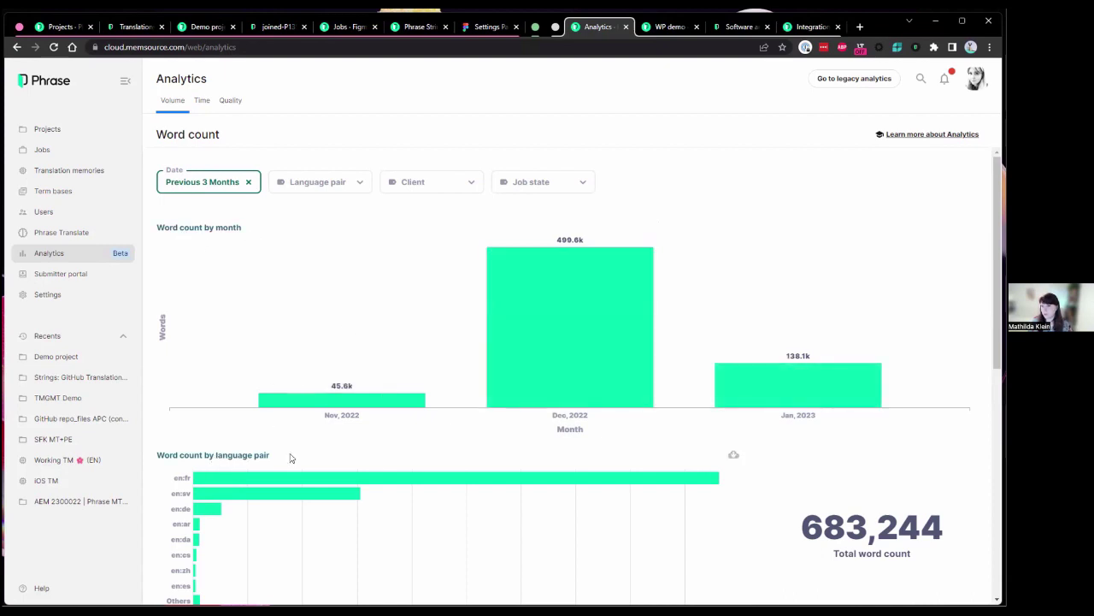
{"action": "scroll", "coordinate": [650, 441], "scroll_direction": "down", "scroll_amount": 3}
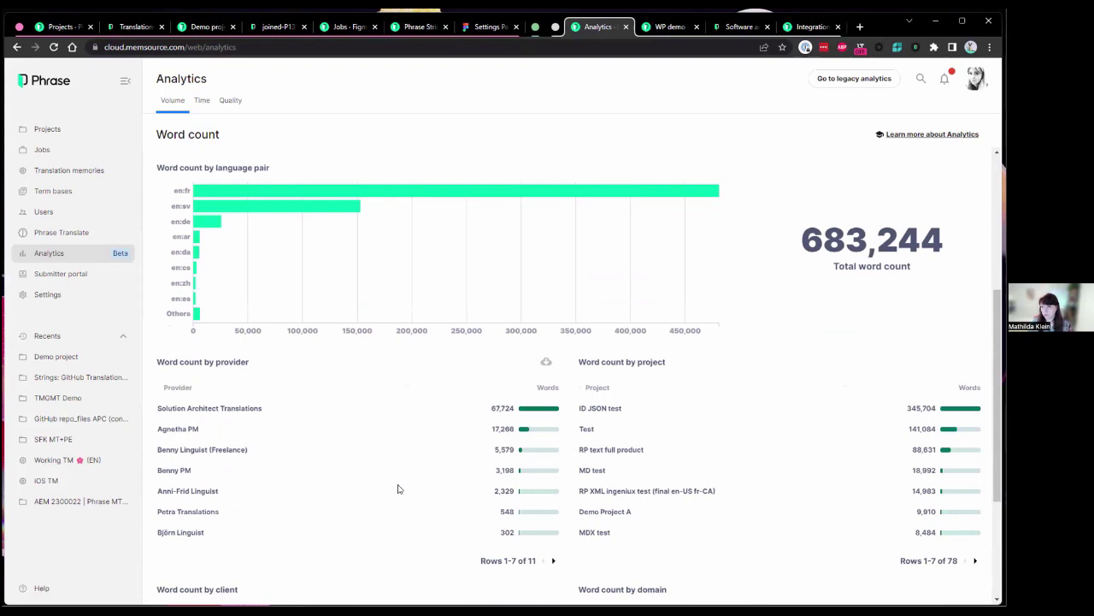
{"action": "scroll", "coordinate": [403, 486], "scroll_direction": "down", "scroll_amount": 2}
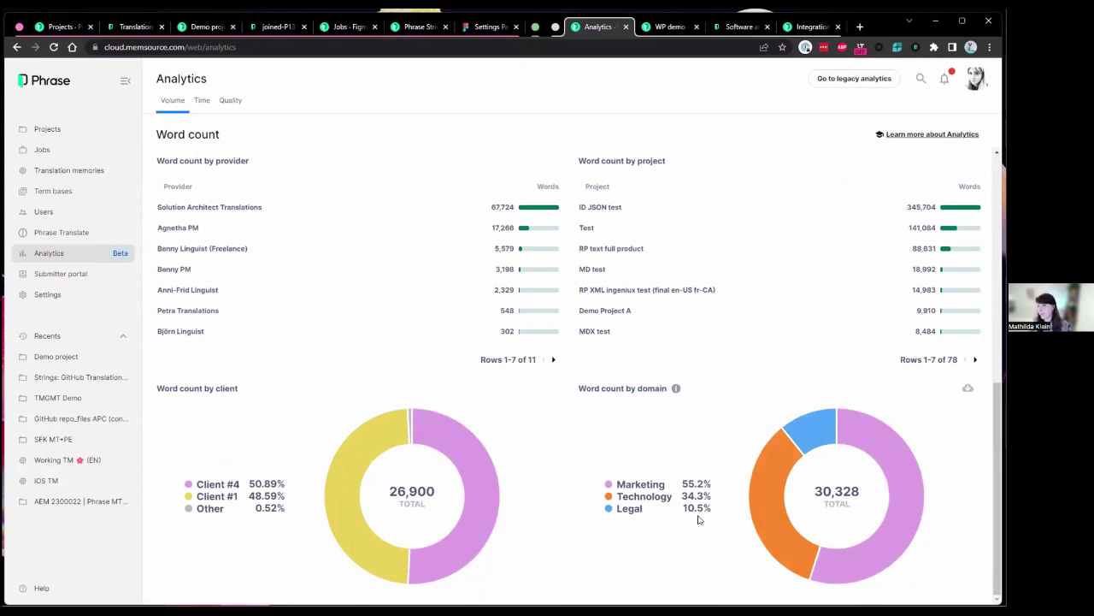
{"action": "mouse_move", "coordinate": [693, 480]}
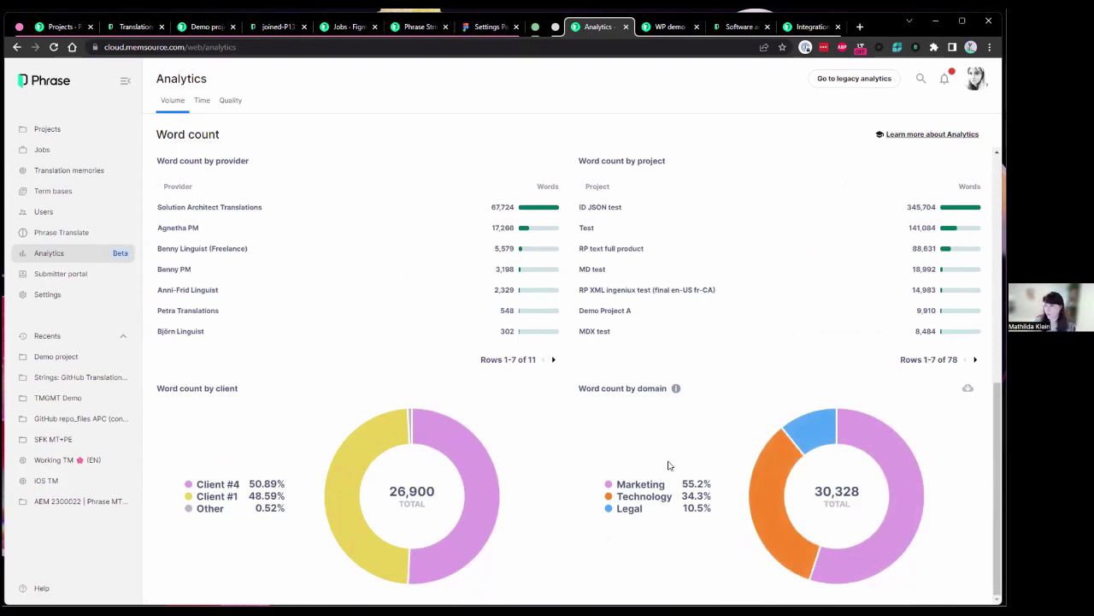
{"action": "scroll", "coordinate": [669, 465], "scroll_direction": "up", "scroll_amount": 10}
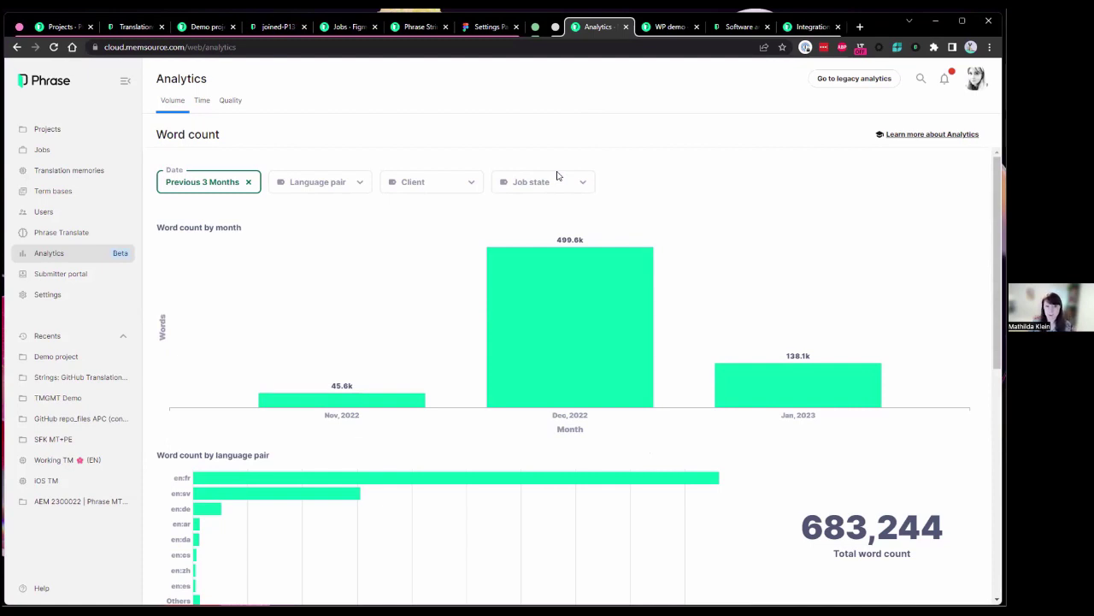
Show the Phrase TMS code repository integrations, and open the support widget from the project list
{"action": "left_click", "coordinate": [803, 26]}
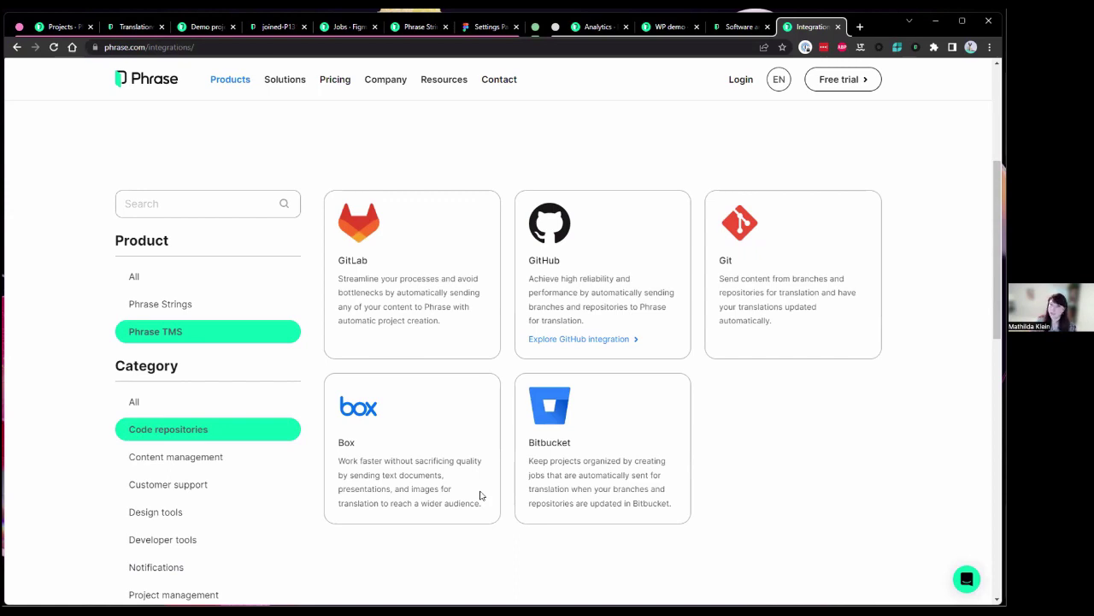
{"action": "left_click", "coordinate": [61, 27]}
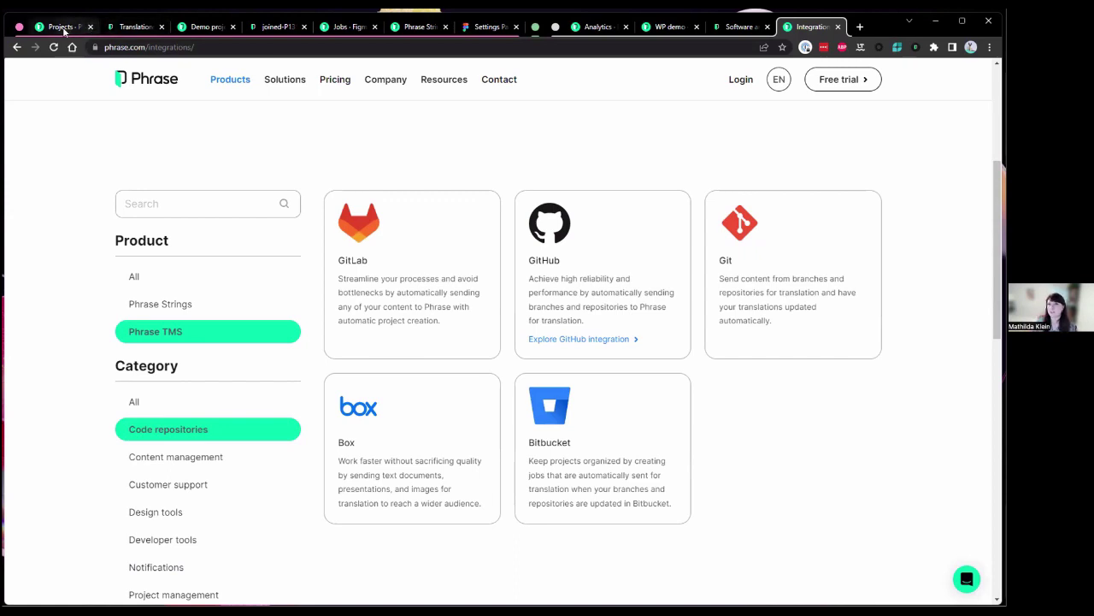
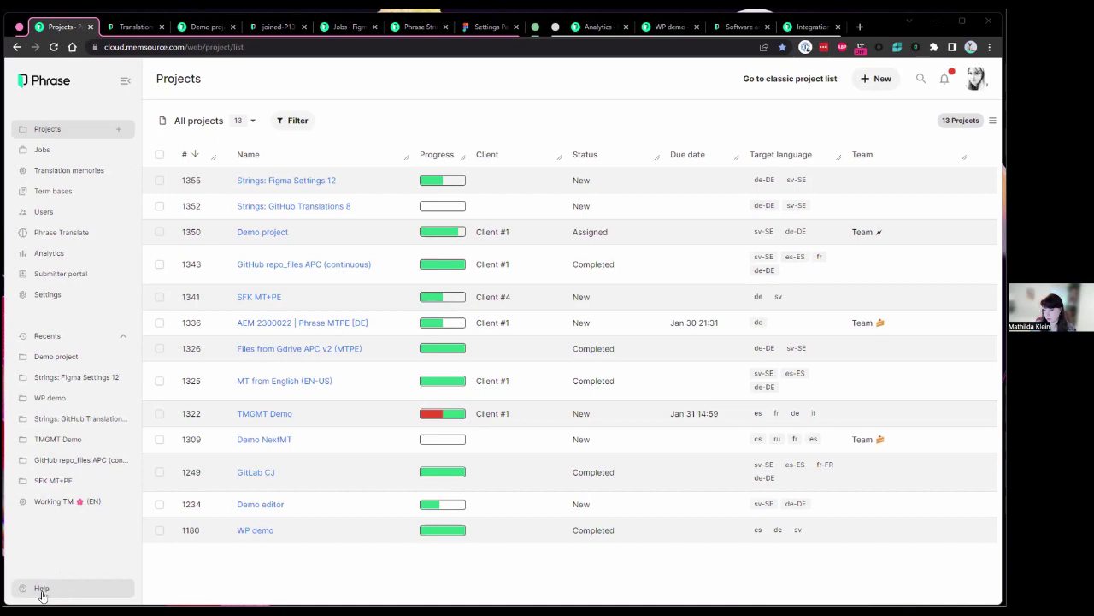
{"action": "left_click", "coordinate": [45, 588]}
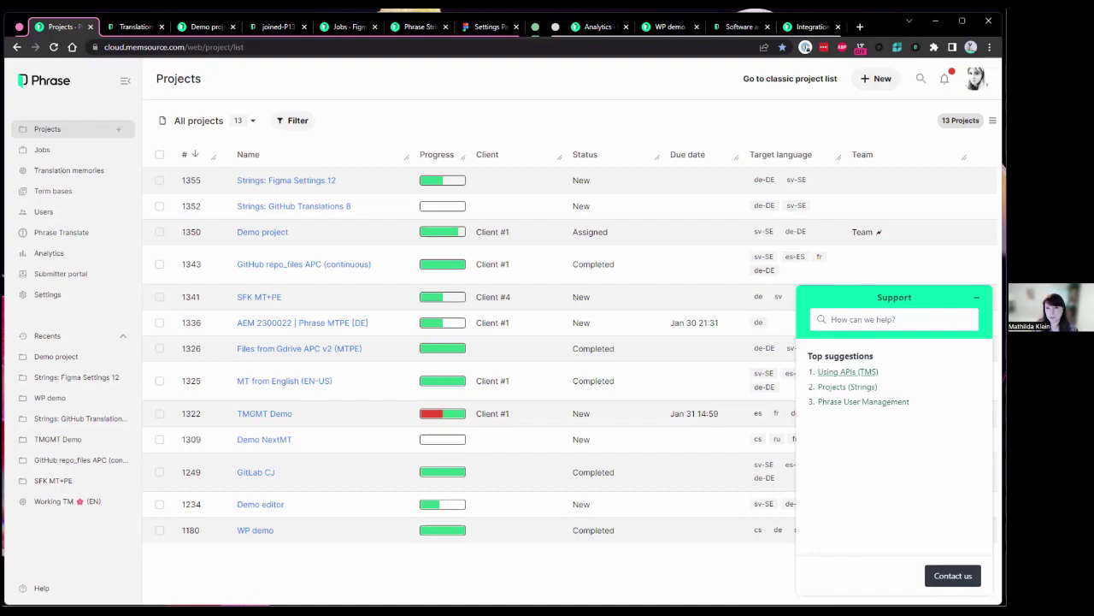
Switch to Figma, close the Phrase Strings pulling summary and open the action menu of the "Settings page light" frame
{"action": "left_click", "coordinate": [477, 29]}
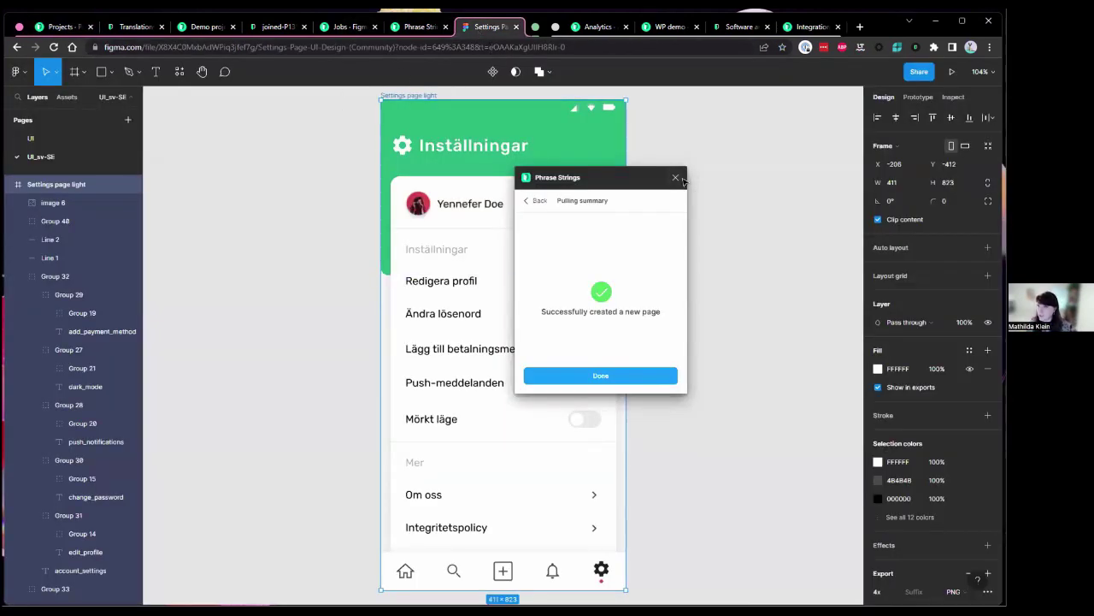
{"action": "left_click", "coordinate": [676, 178]}
{"action": "right_click", "coordinate": [414, 102]}
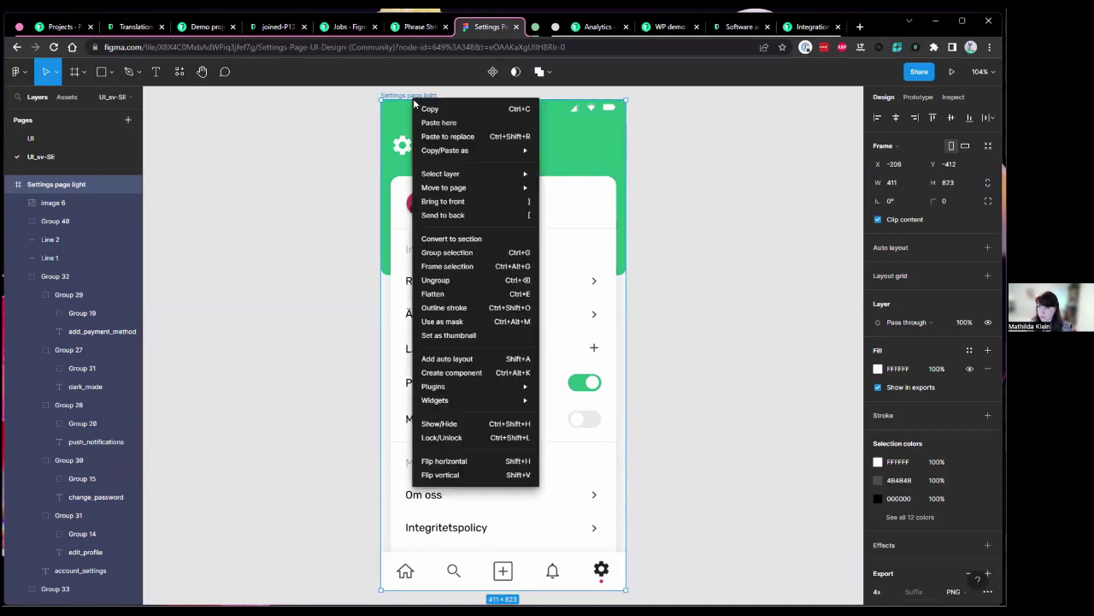
{"action": "mouse_move", "coordinate": [462, 387]}
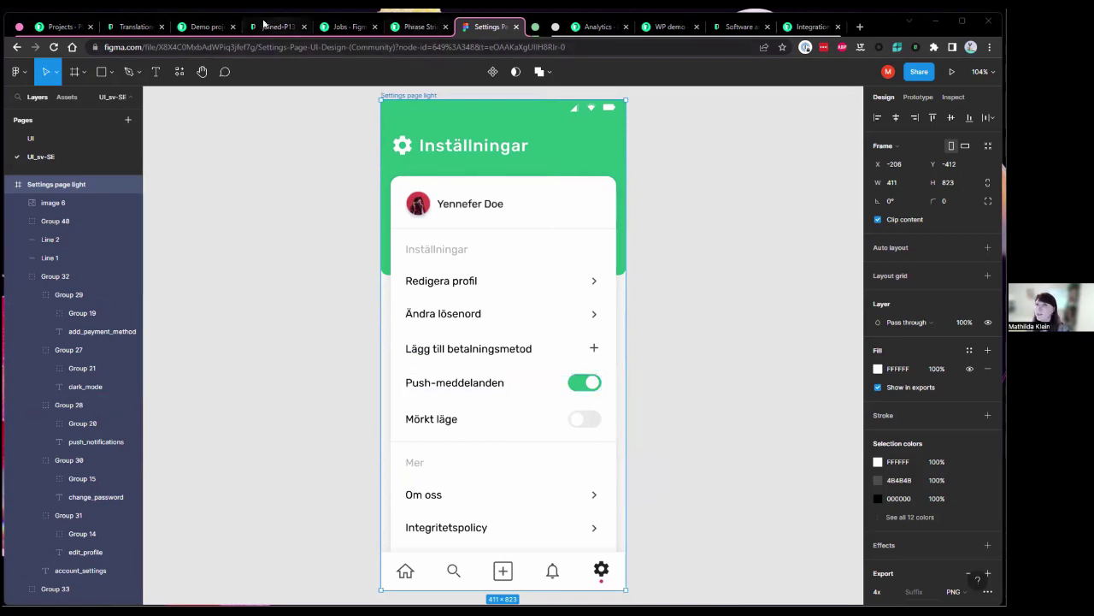
Go to the joined Machine_Translation_OnePager.idml job and enlarge its preview pane to about half the editor height
{"action": "left_click", "coordinate": [66, 28]}
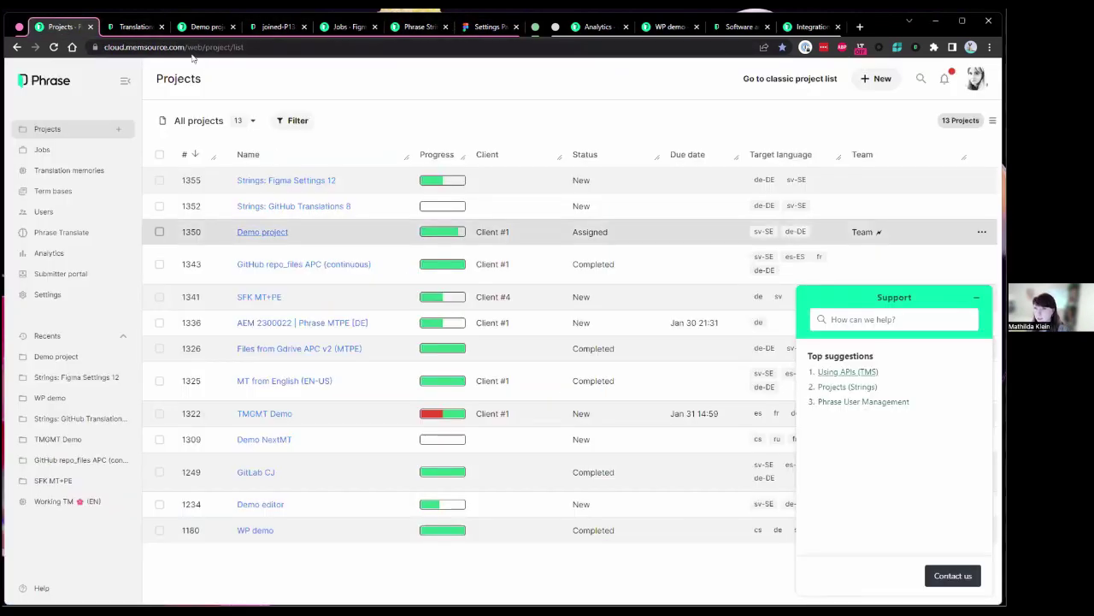
{"action": "left_click", "coordinate": [128, 27]}
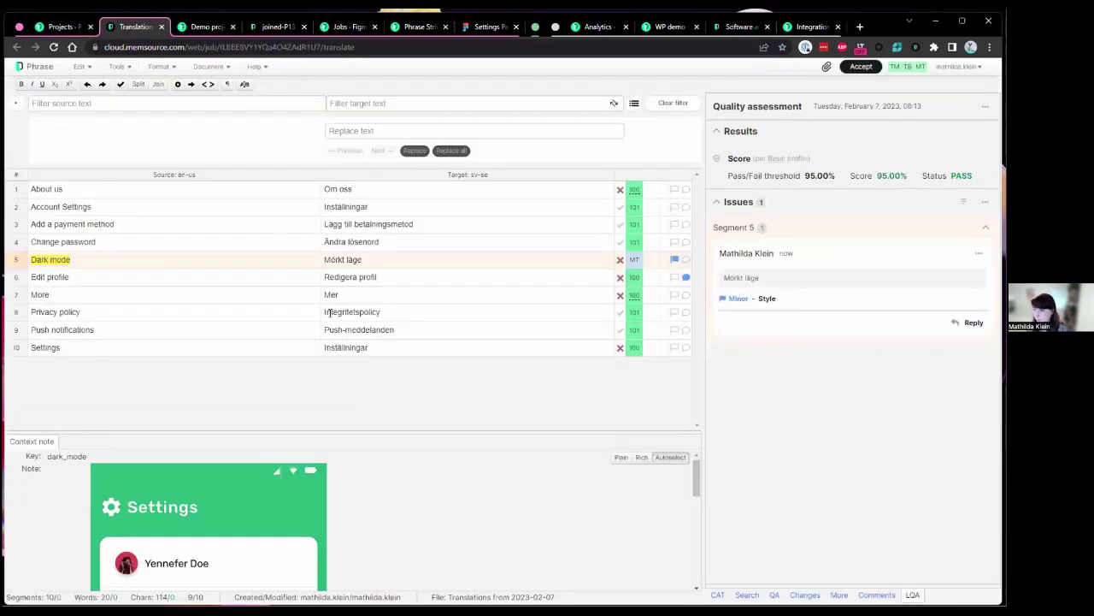
{"action": "left_click", "coordinate": [278, 27]}
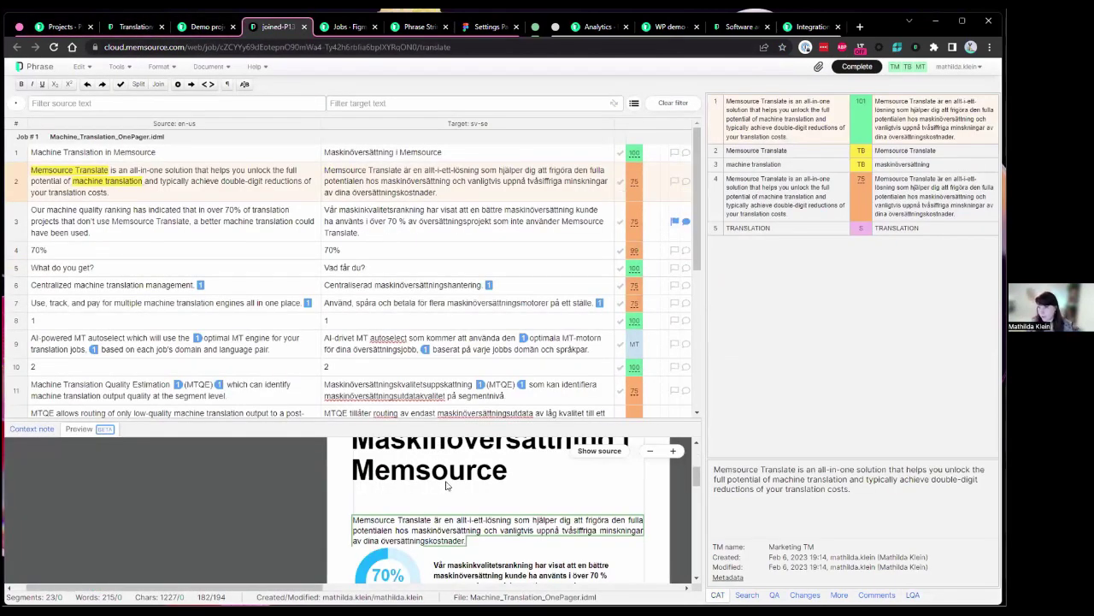
{"action": "scroll", "coordinate": [446, 486], "scroll_direction": "up", "scroll_amount": 2}
{"action": "scroll", "coordinate": [492, 511], "scroll_direction": "down", "scroll_amount": 1}
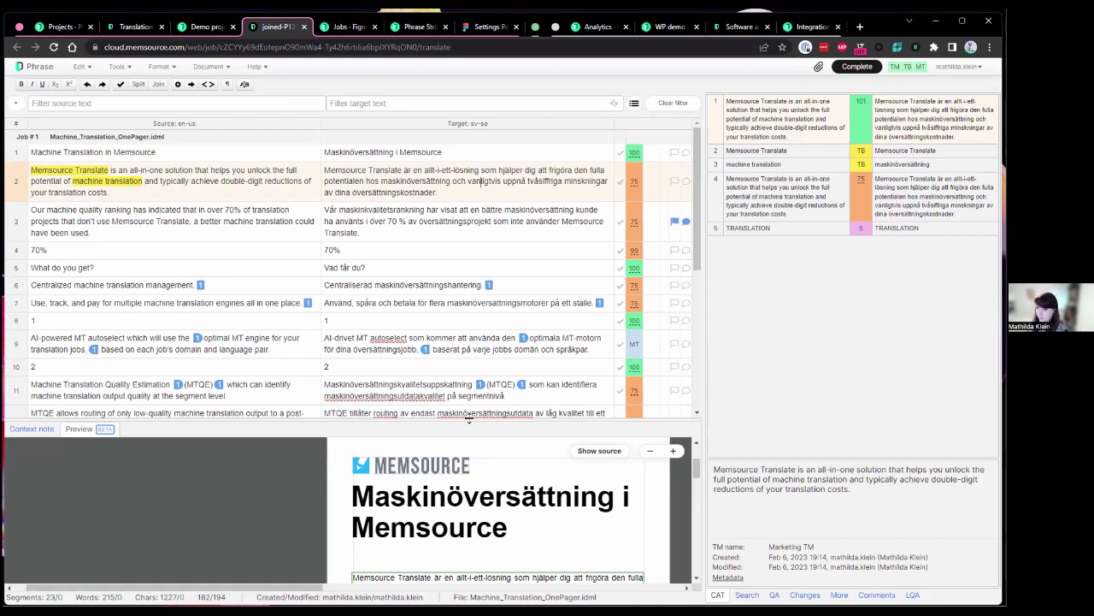
{"action": "left_click_drag", "start_coordinate": [470, 417], "coordinate": [463, 267]}
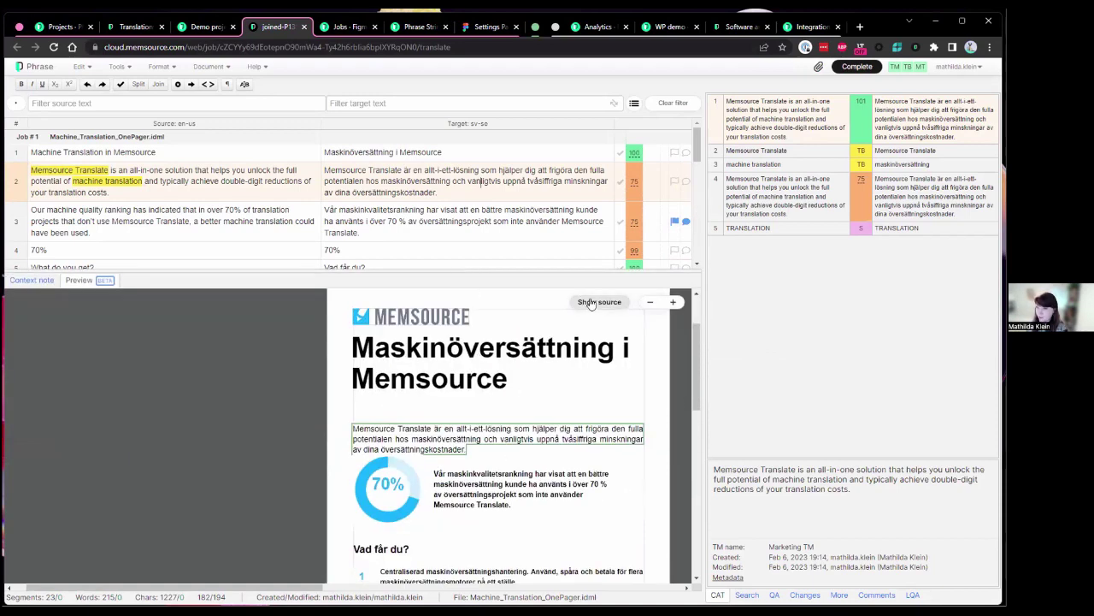
Toggle the document preview to the source text and jump from its machine quality ranking paragraph to segment 3
{"action": "left_click", "coordinate": [591, 303]}
{"action": "left_click", "coordinate": [594, 303]}
{"action": "left_click", "coordinate": [597, 304]}
{"action": "left_click", "coordinate": [596, 303]}
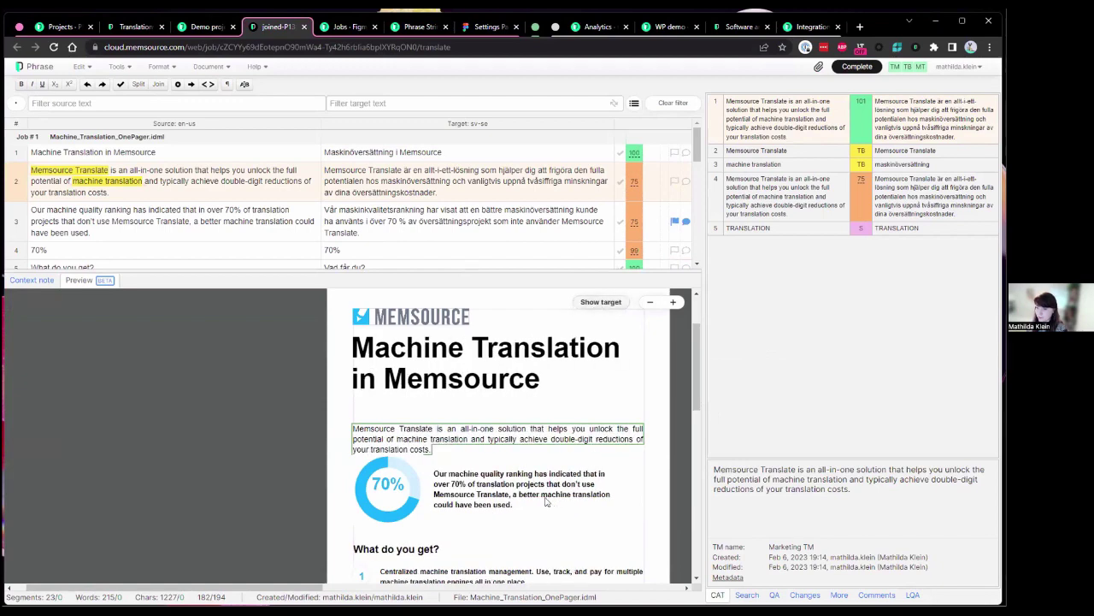
{"action": "left_click", "coordinate": [494, 475]}
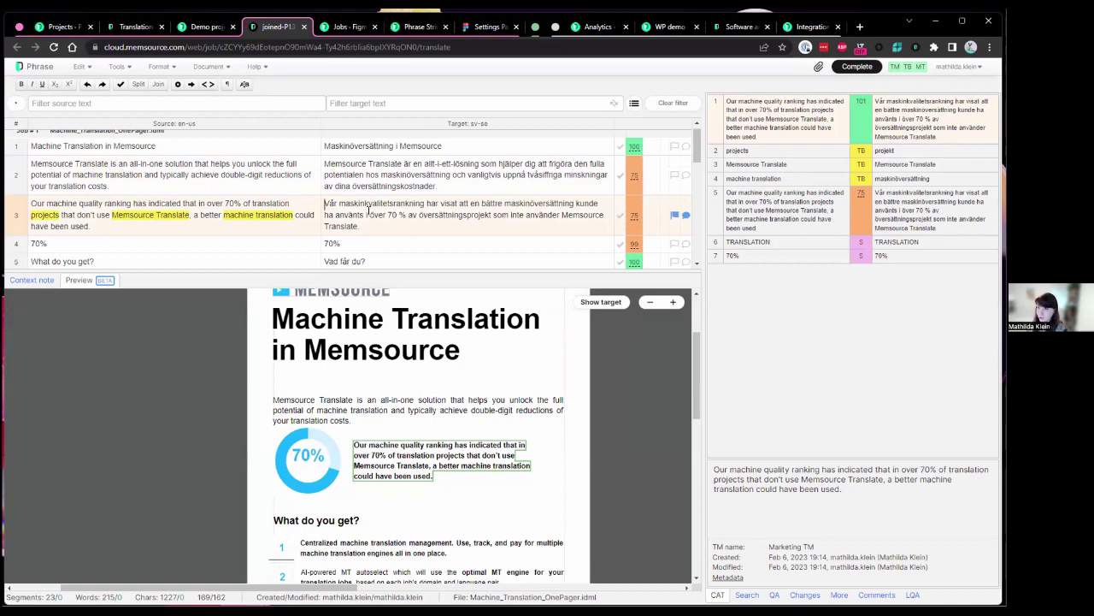
Locate segment 15, about the 30+ machine translation engines, in the preview and switch the preview back to the target text
{"action": "scroll", "coordinate": [369, 210], "scroll_direction": "down", "scroll_amount": 5}
{"action": "left_click", "coordinate": [411, 195]}
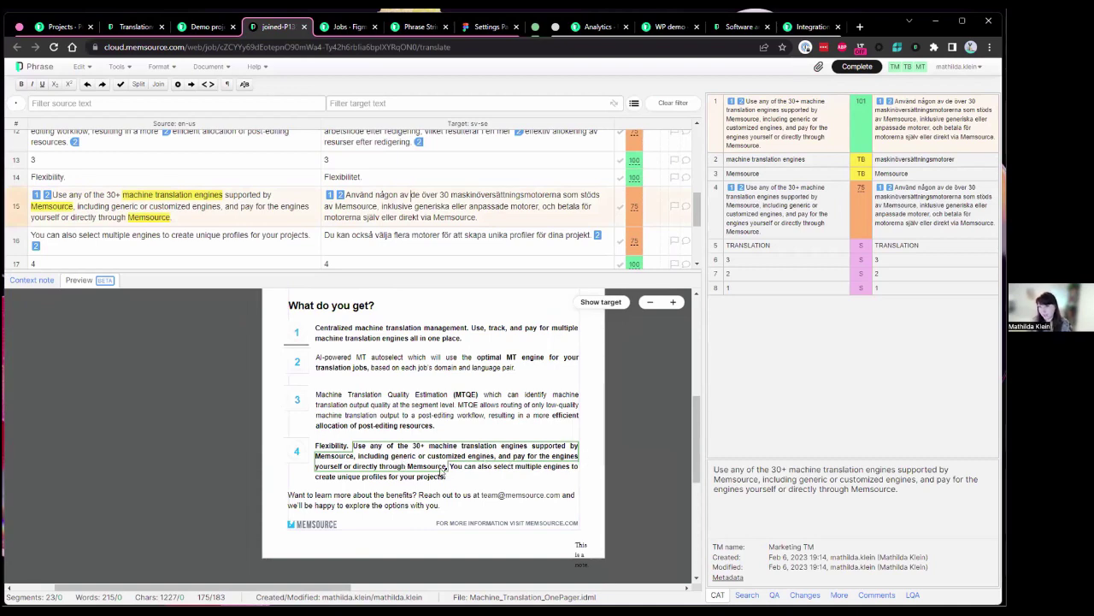
{"action": "left_click", "coordinate": [601, 303]}
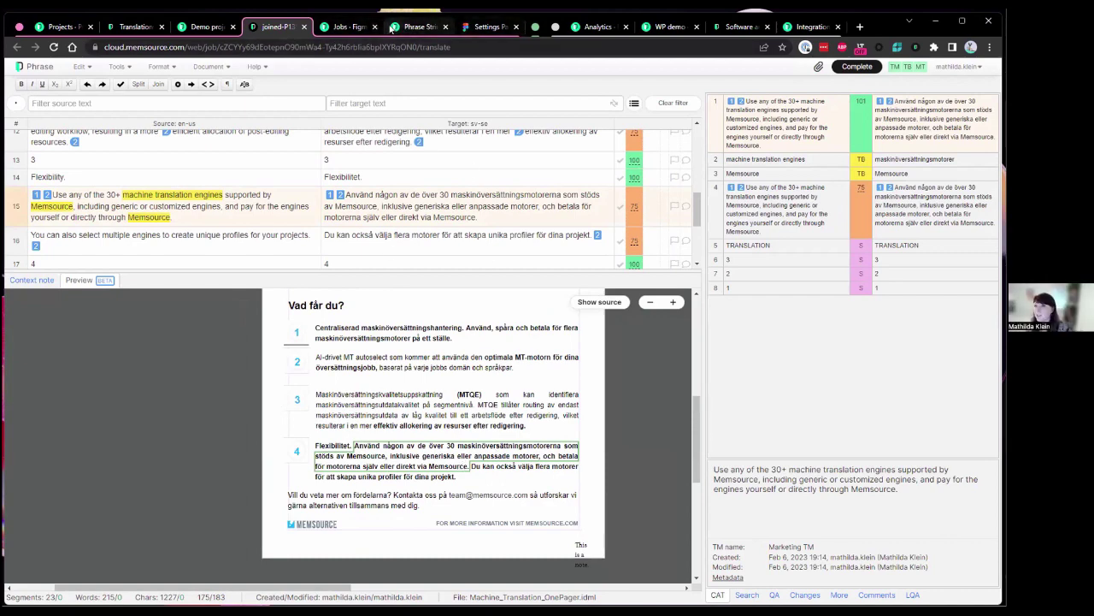
Show the screenshot in the "Dark mode" segment's context note, and the reference screenshot for privacy_policy in the Phrase Strings editor
{"action": "left_click", "coordinate": [69, 28]}
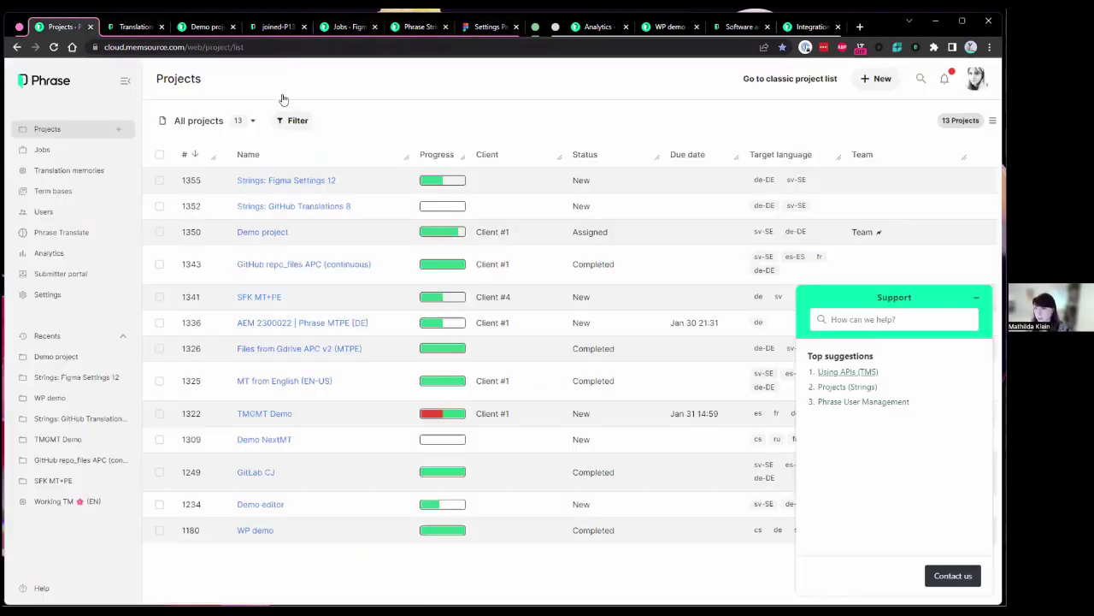
{"action": "left_click", "coordinate": [134, 27]}
{"action": "scroll", "coordinate": [175, 558], "scroll_direction": "down", "scroll_amount": 1}
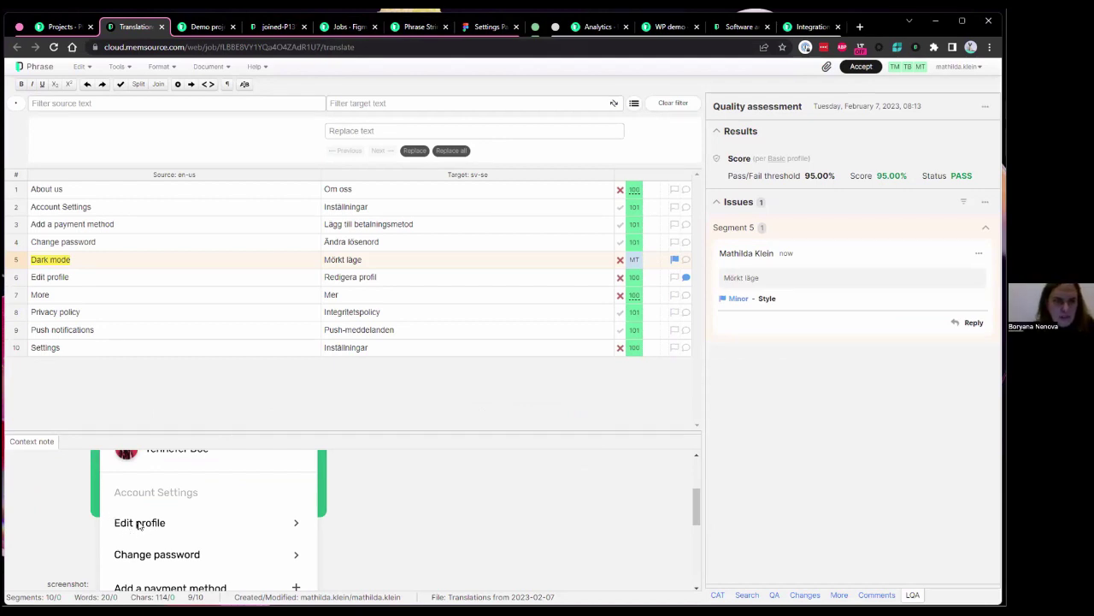
{"action": "left_click", "coordinate": [425, 27]}
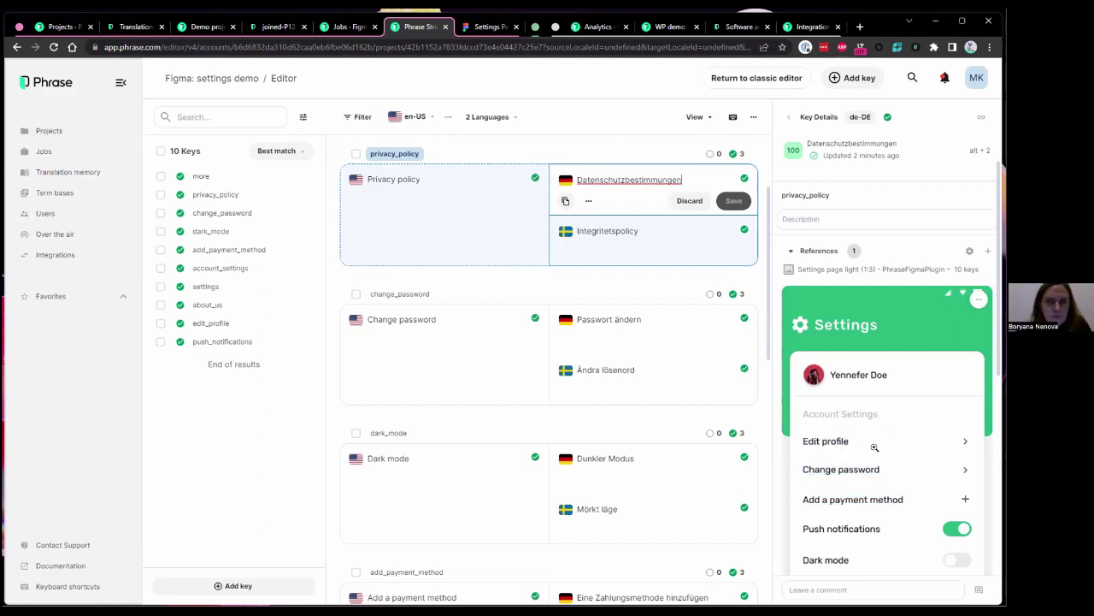
Switch to Figma and show the Phrase Strings and Phrase TMS plugins available for the "Settings page light" frame
{"action": "left_click", "coordinate": [480, 30]}
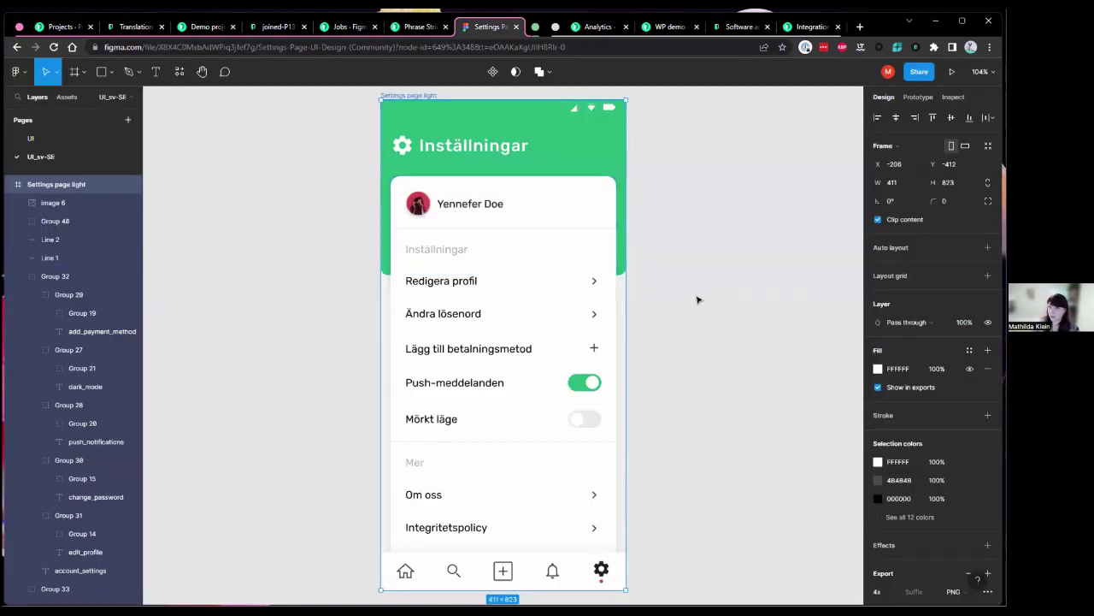
{"action": "right_click", "coordinate": [416, 97]}
{"action": "mouse_move", "coordinate": [463, 376]}
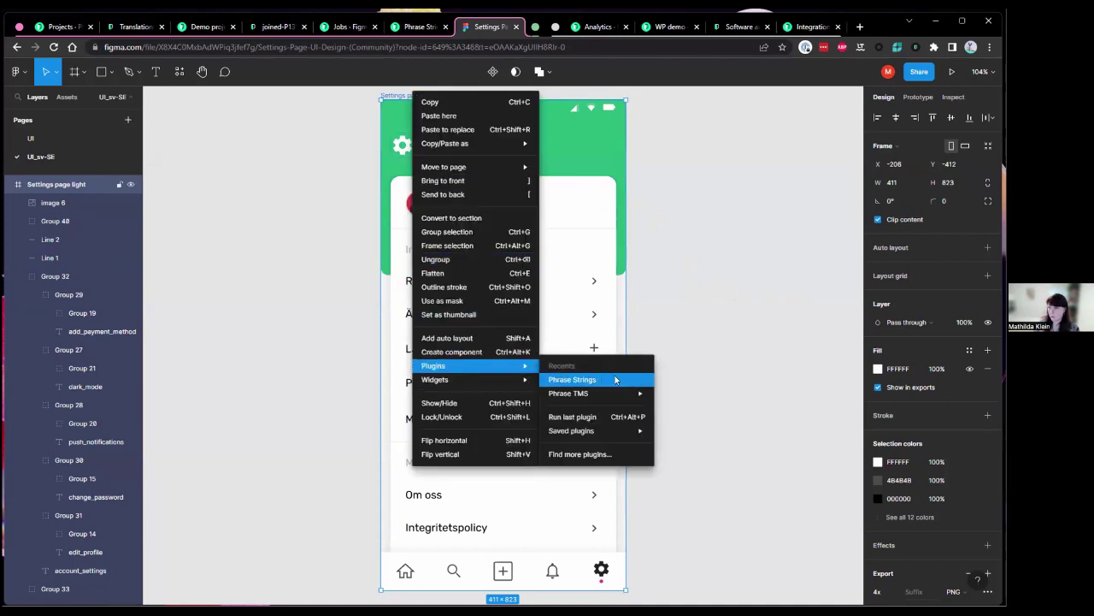
{"action": "left_click", "coordinate": [752, 379]}
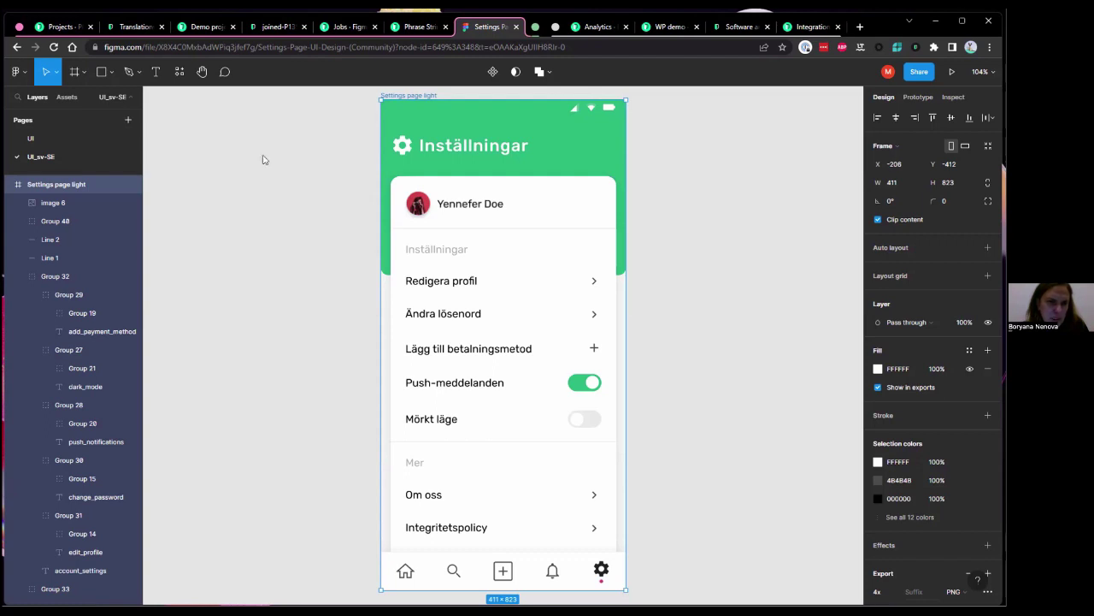
Show the start of the joined job's target preview, and the WordPress page preview in the software and app localization job
{"action": "left_click", "coordinate": [120, 28]}
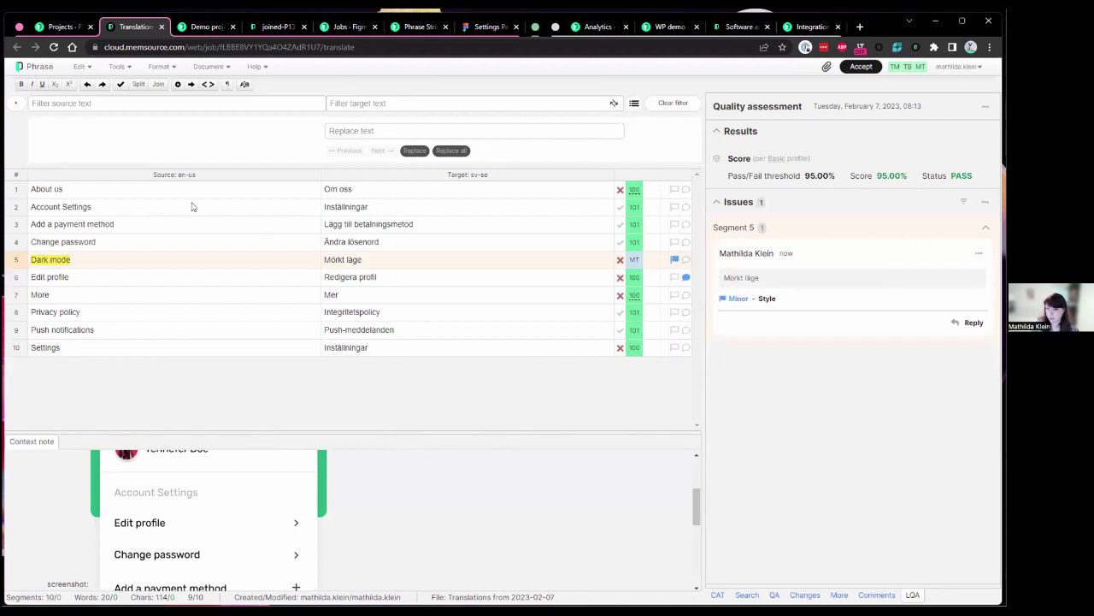
{"action": "key", "text": "ctrl+Tab"}
{"action": "key", "text": "ctrl+Tab"}
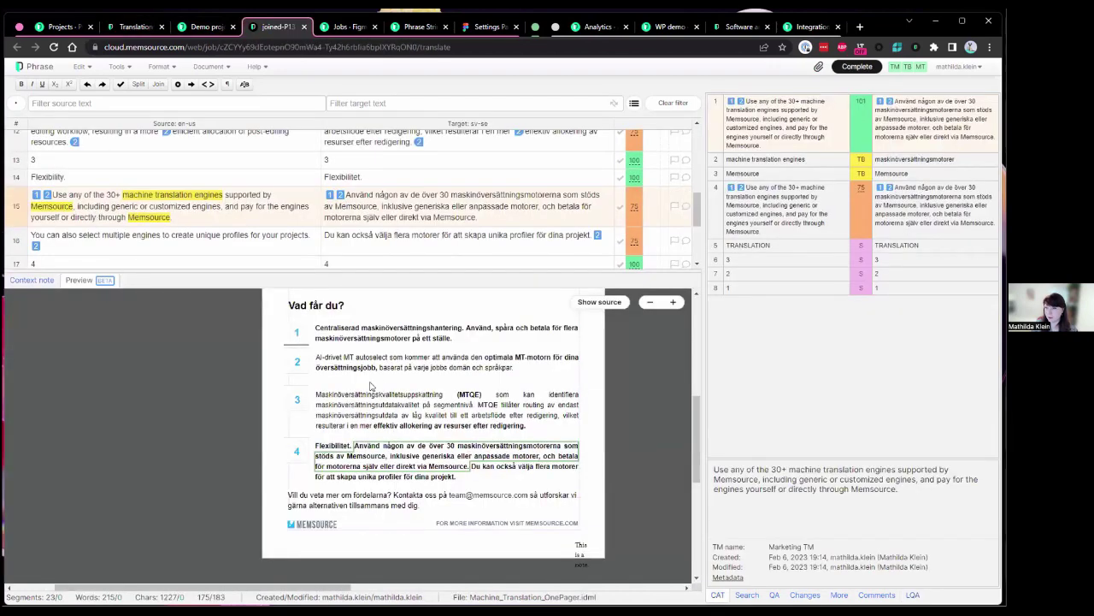
{"action": "scroll", "coordinate": [374, 393], "scroll_direction": "up", "scroll_amount": 3}
{"action": "scroll", "coordinate": [374, 397], "scroll_direction": "up", "scroll_amount": 2}
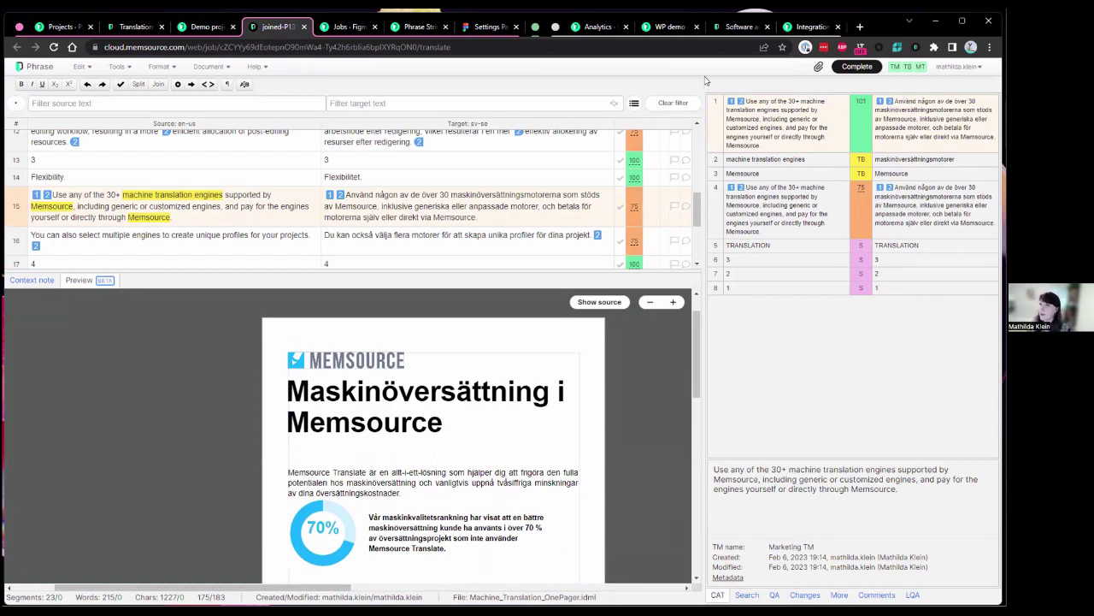
{"action": "left_click", "coordinate": [740, 28]}
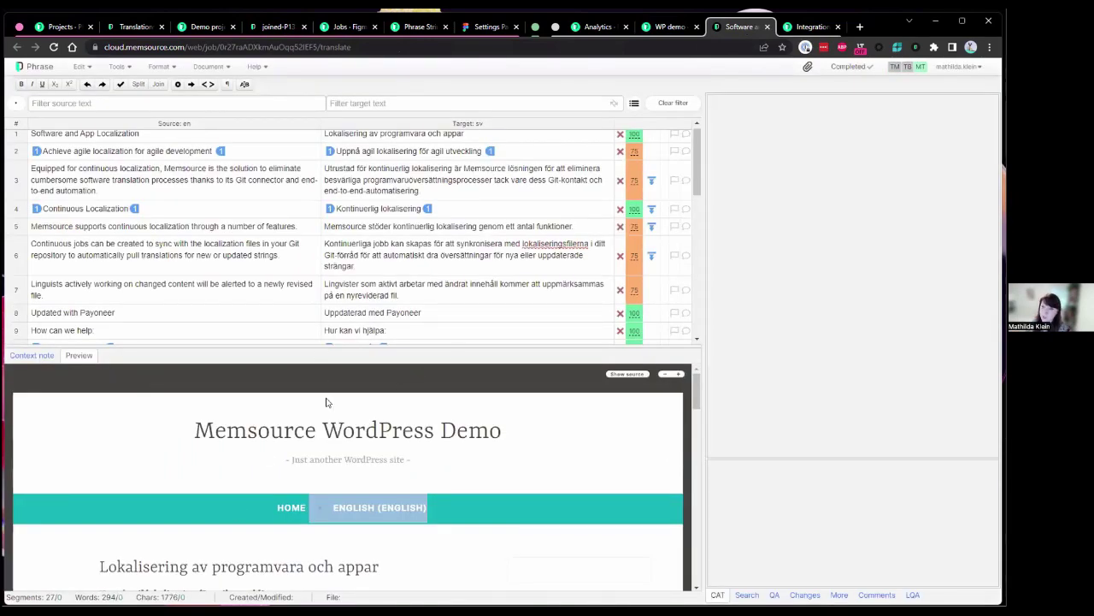
Look through the translated page content in the WordPress preview of the software and app localization job
{"action": "scroll", "coordinate": [342, 551], "scroll_direction": "down", "scroll_amount": 1}
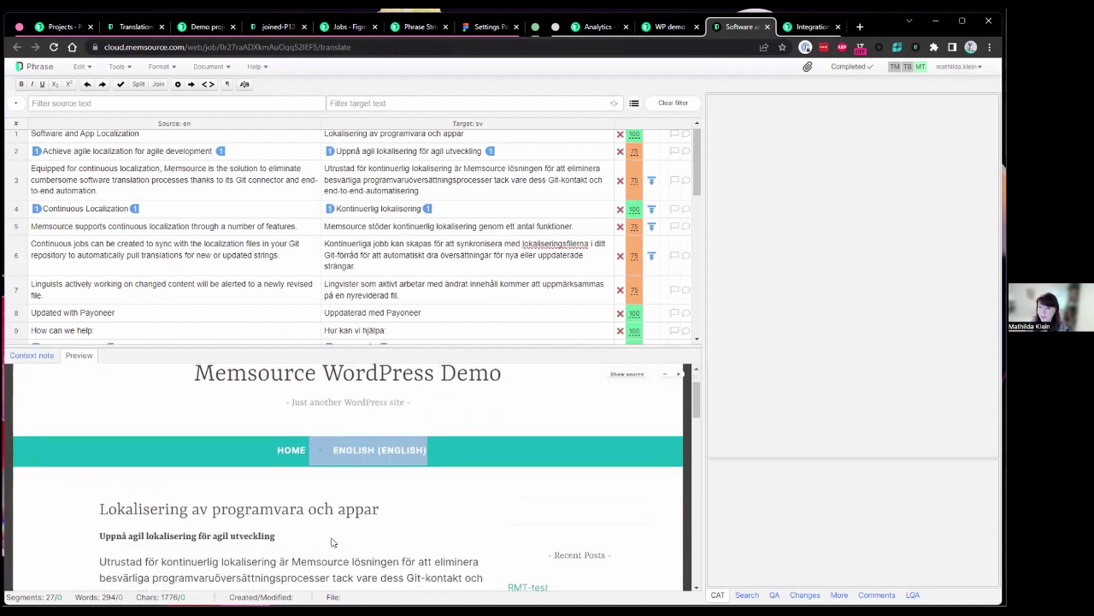
{"action": "scroll", "coordinate": [317, 540], "scroll_direction": "down", "scroll_amount": 1}
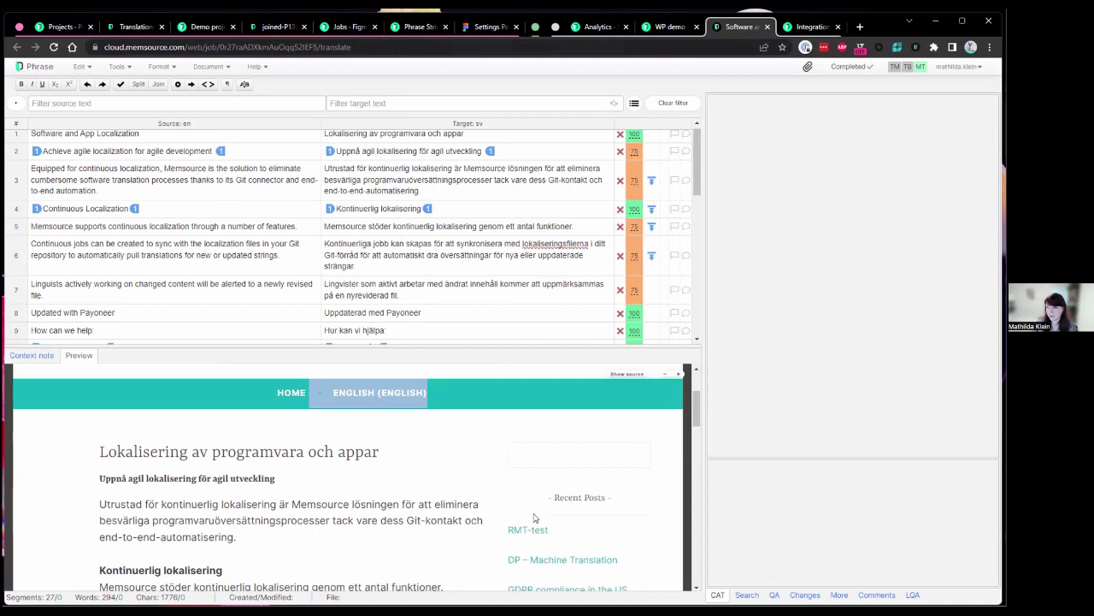
{"action": "scroll", "coordinate": [527, 522], "scroll_direction": "up", "scroll_amount": 1}
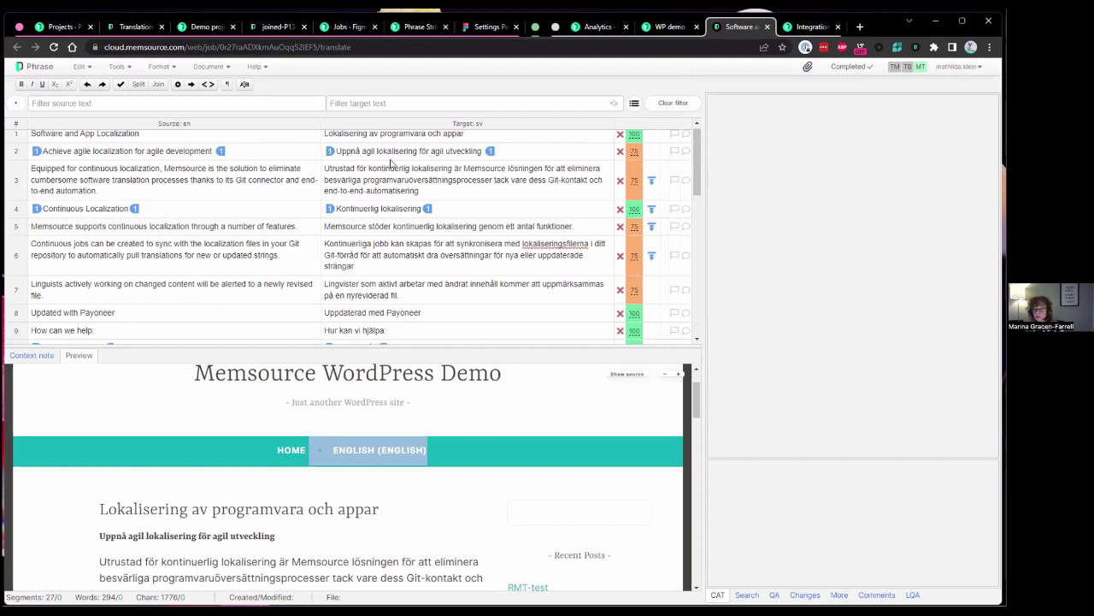
In the joined job, show the quality assessment issue on segment 3 and highlight its Accuracy category
{"action": "left_click", "coordinate": [262, 24]}
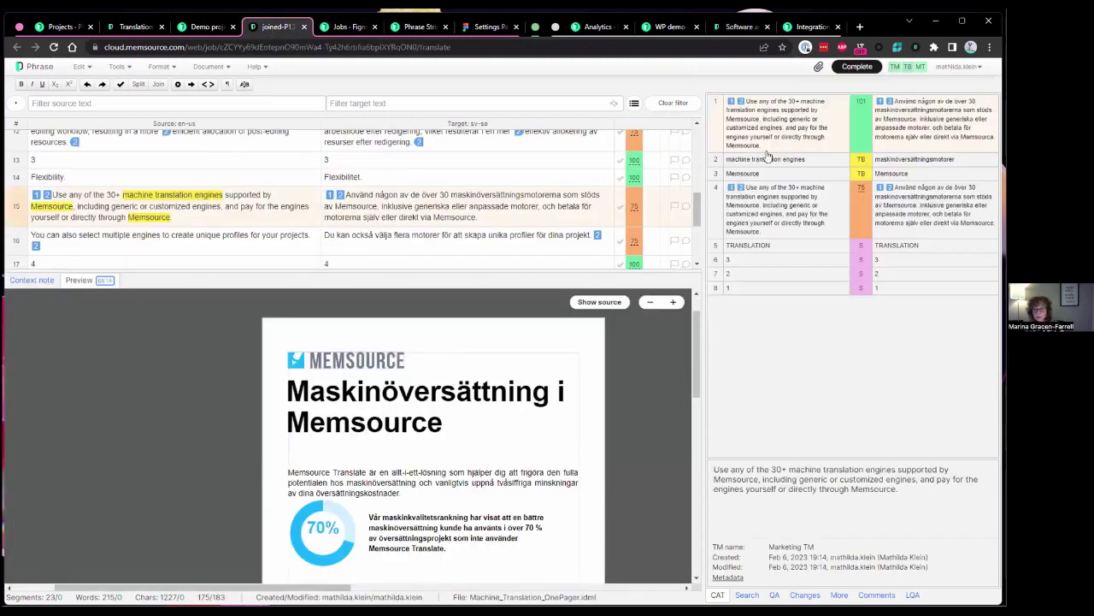
{"action": "left_click", "coordinate": [674, 209]}
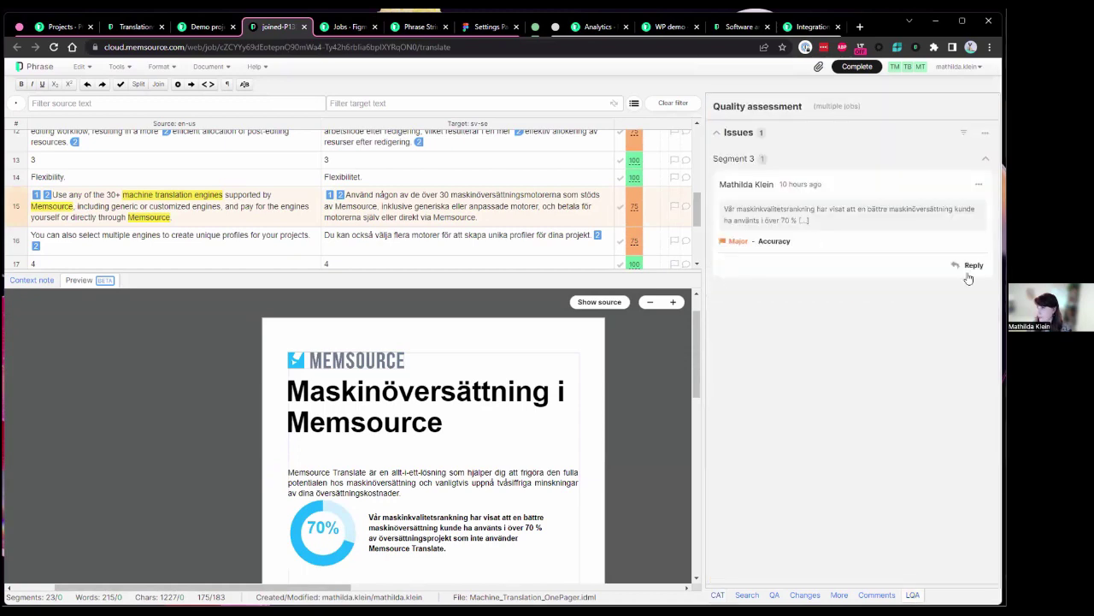
{"action": "left_click", "coordinate": [979, 184]}
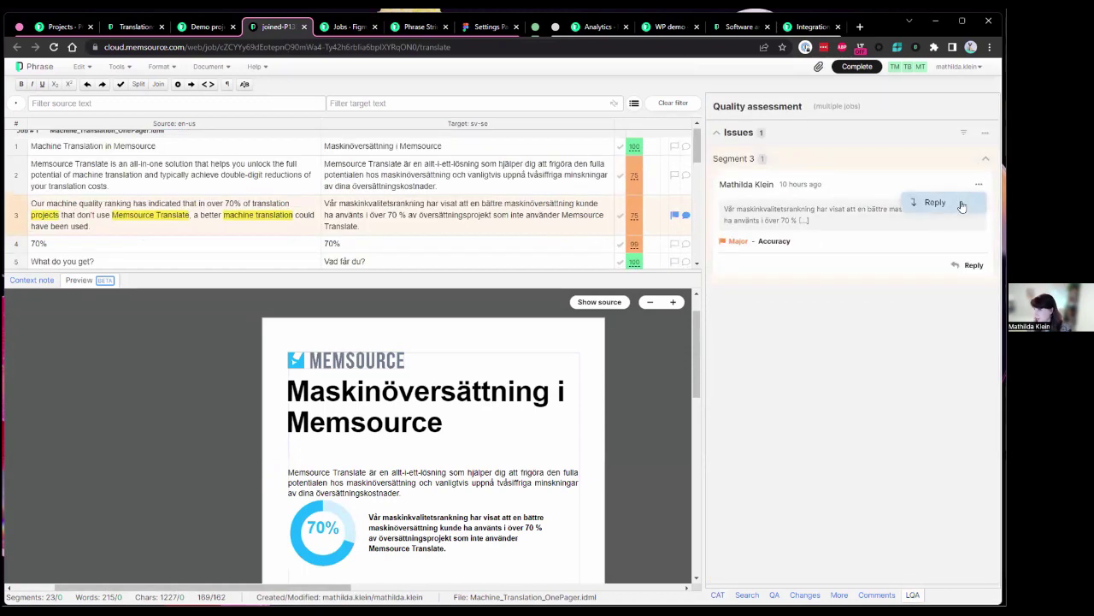
{"action": "left_click", "coordinate": [676, 179]}
{"action": "left_click", "coordinate": [676, 180]}
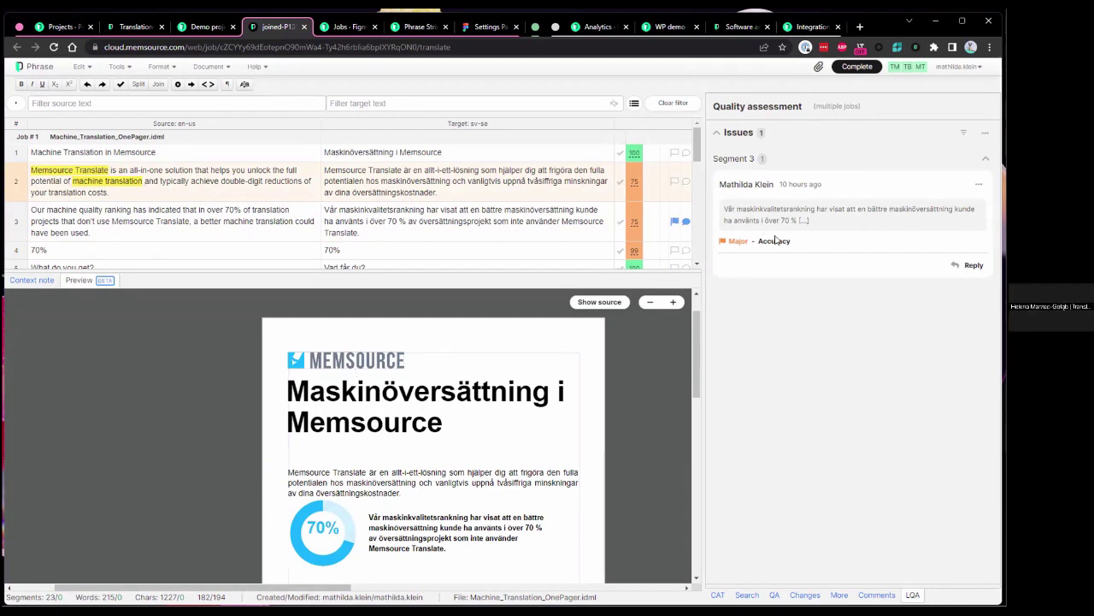
{"action": "left_click_drag", "start_coordinate": [759, 241], "coordinate": [794, 242]}
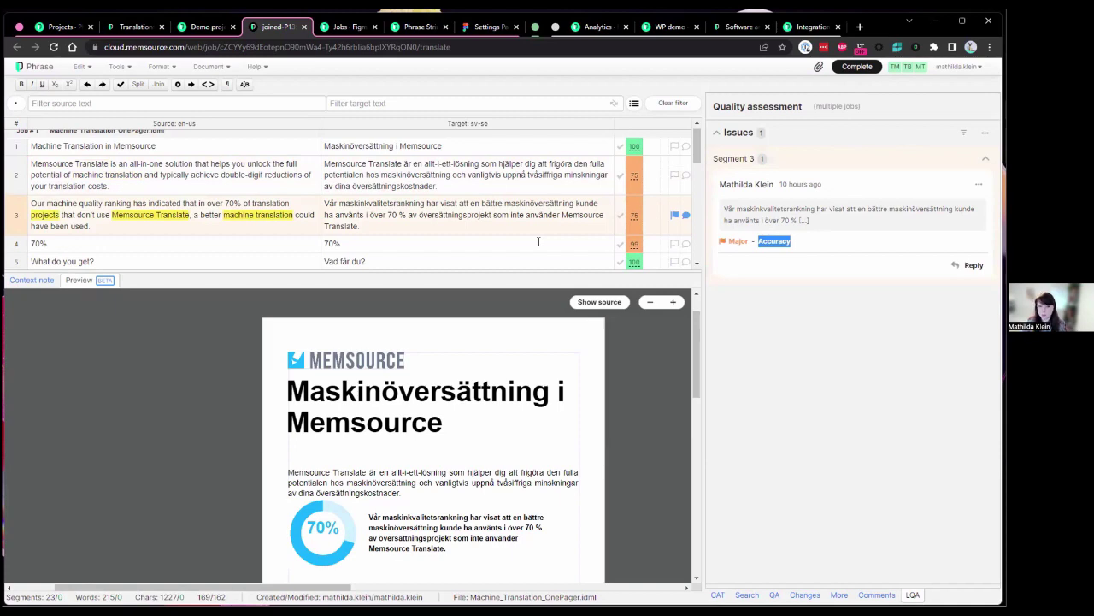
Show the LQA results and the "Dark mode" issue in the Swedish Translations from 2023-02-07 job
{"action": "left_click", "coordinate": [65, 26]}
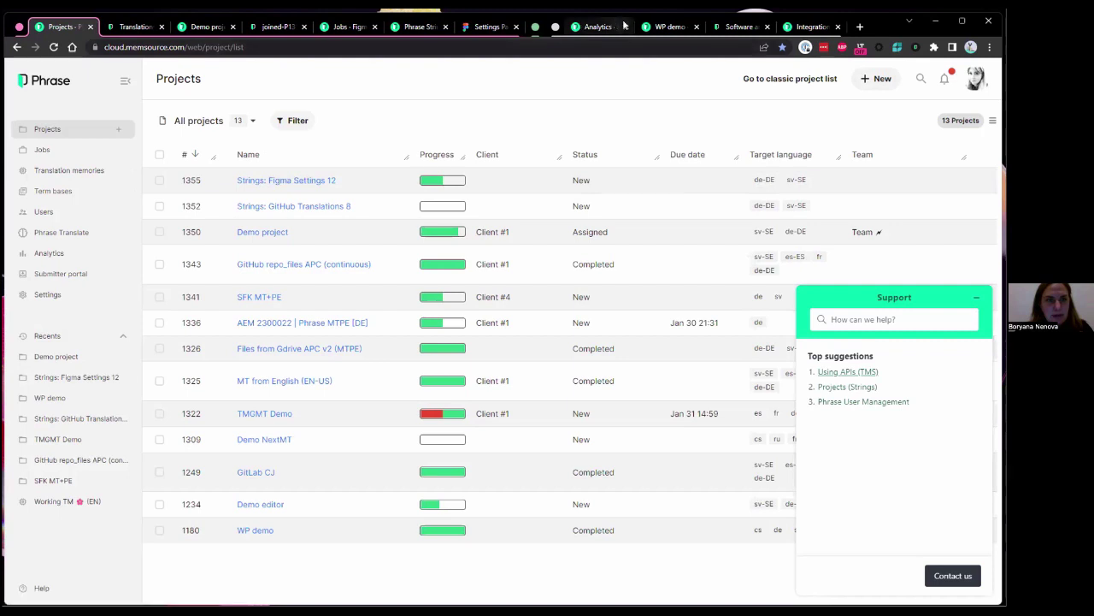
{"action": "left_click", "coordinate": [205, 27]}
{"action": "left_click", "coordinate": [135, 26]}
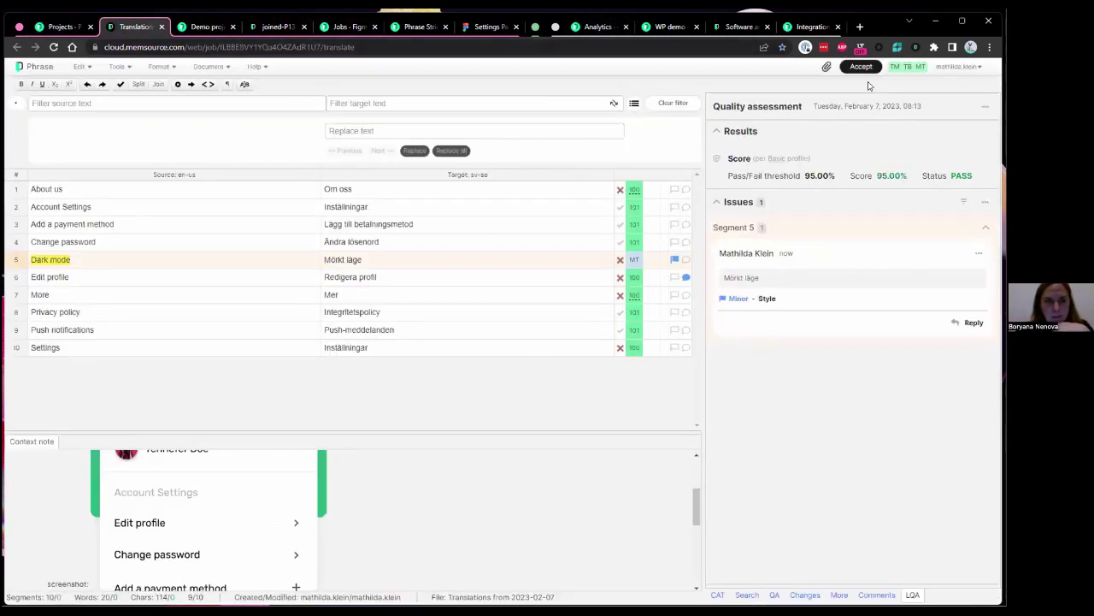
Open the Strings: Figma Settings 12 project and show the LQA scores of its post-editing jobs
{"action": "left_click", "coordinate": [65, 26]}
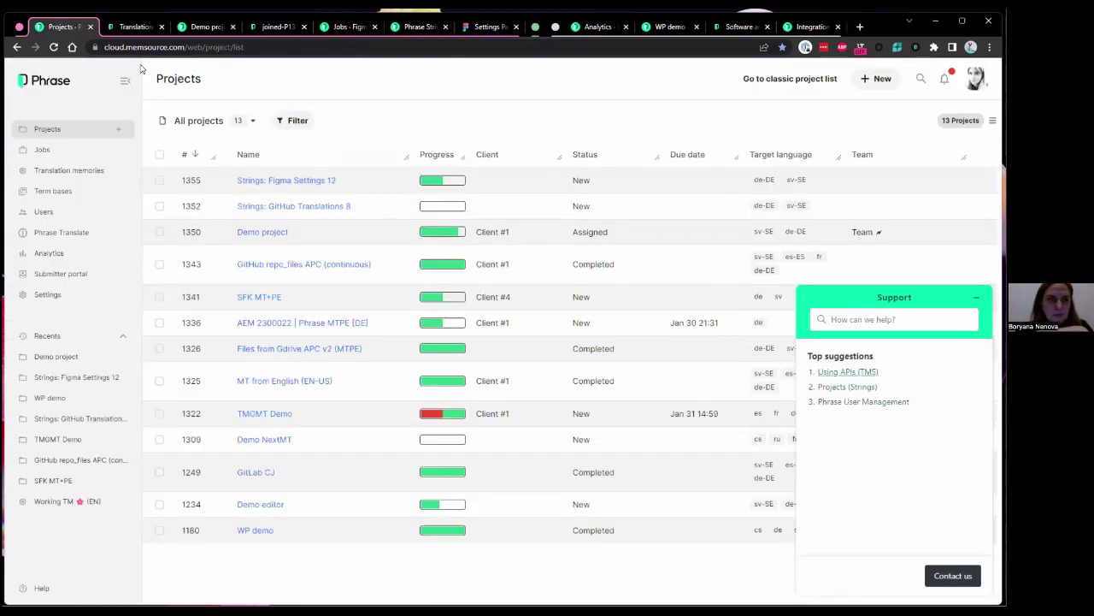
{"action": "left_click", "coordinate": [289, 181]}
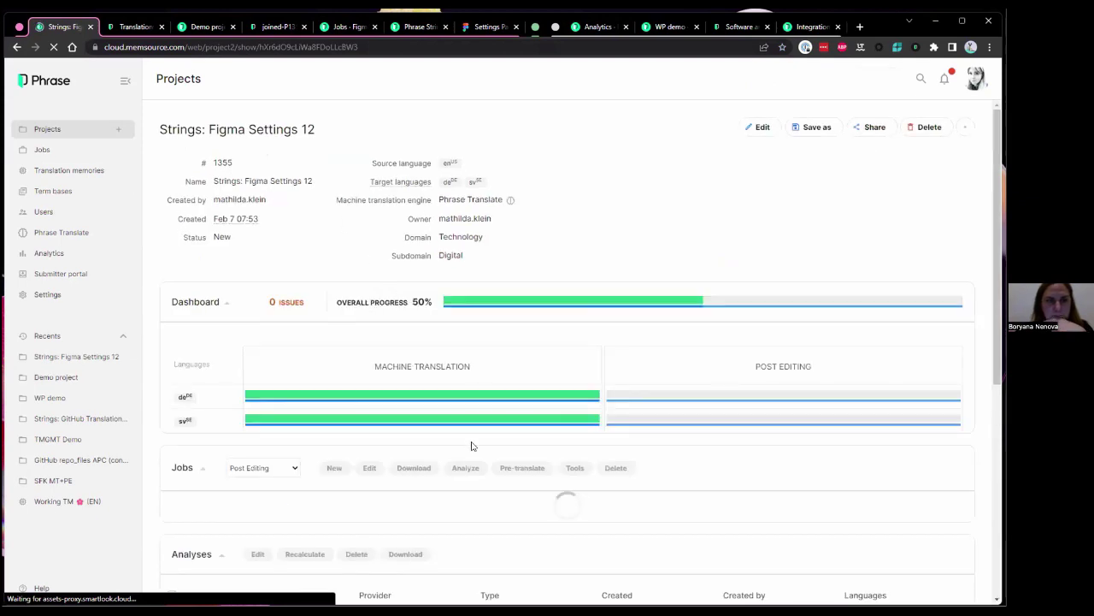
{"action": "scroll", "coordinate": [505, 472], "scroll_direction": "down", "scroll_amount": 1}
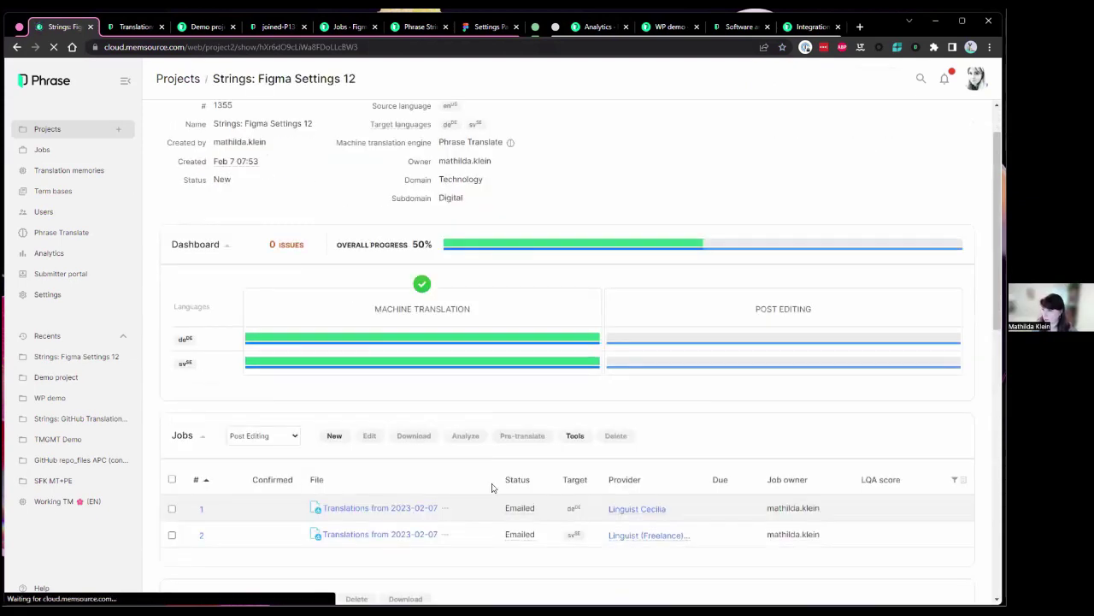
{"action": "scroll", "coordinate": [494, 466], "scroll_direction": "down", "scroll_amount": 2}
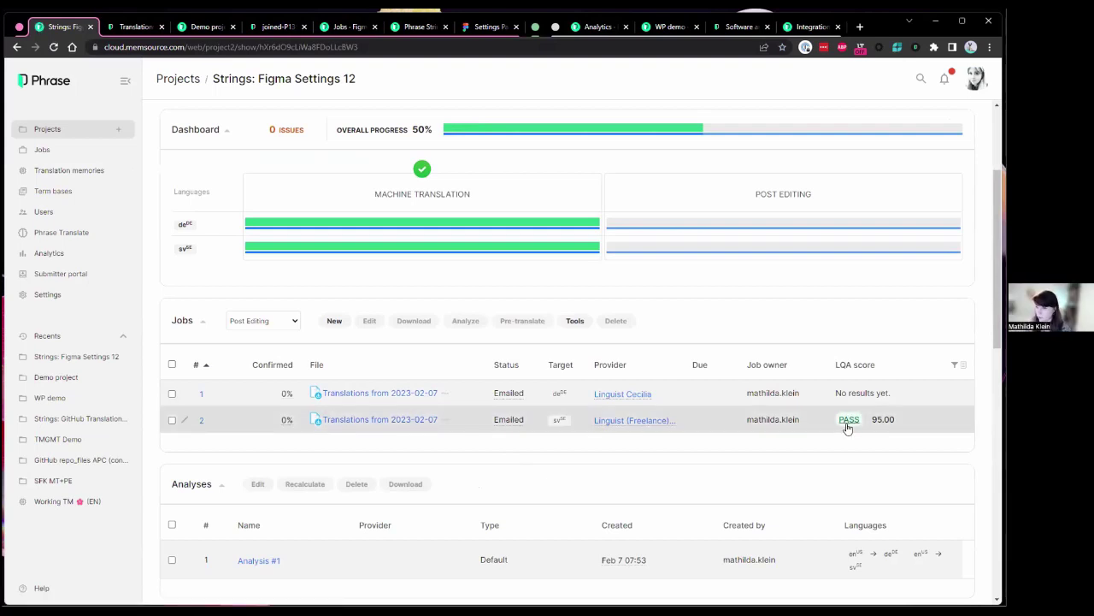
Set the status of the Swedish post-editing job to Completed by provider and save it
{"action": "left_click", "coordinate": [173, 420]}
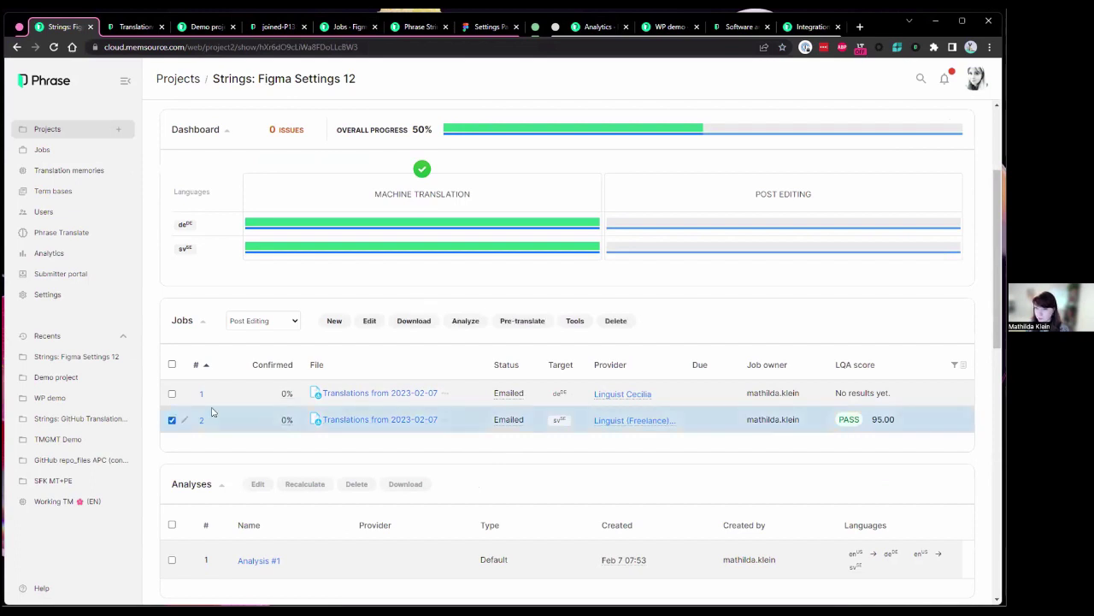
{"action": "left_click", "coordinate": [376, 323]}
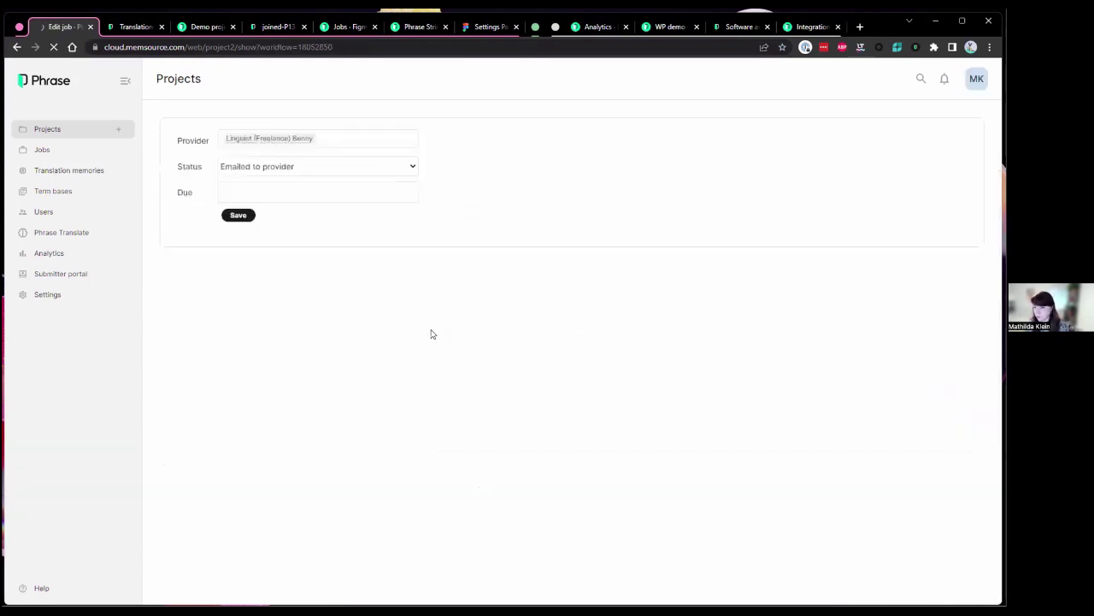
{"action": "left_click", "coordinate": [276, 169]}
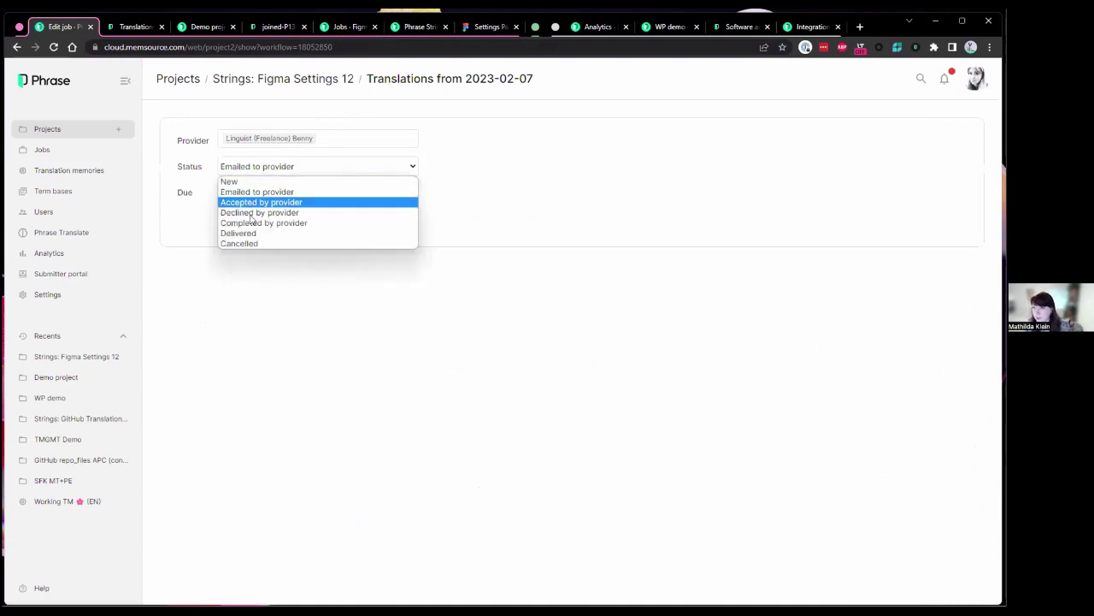
{"action": "left_click", "coordinate": [243, 223]}
{"action": "left_click", "coordinate": [244, 220]}
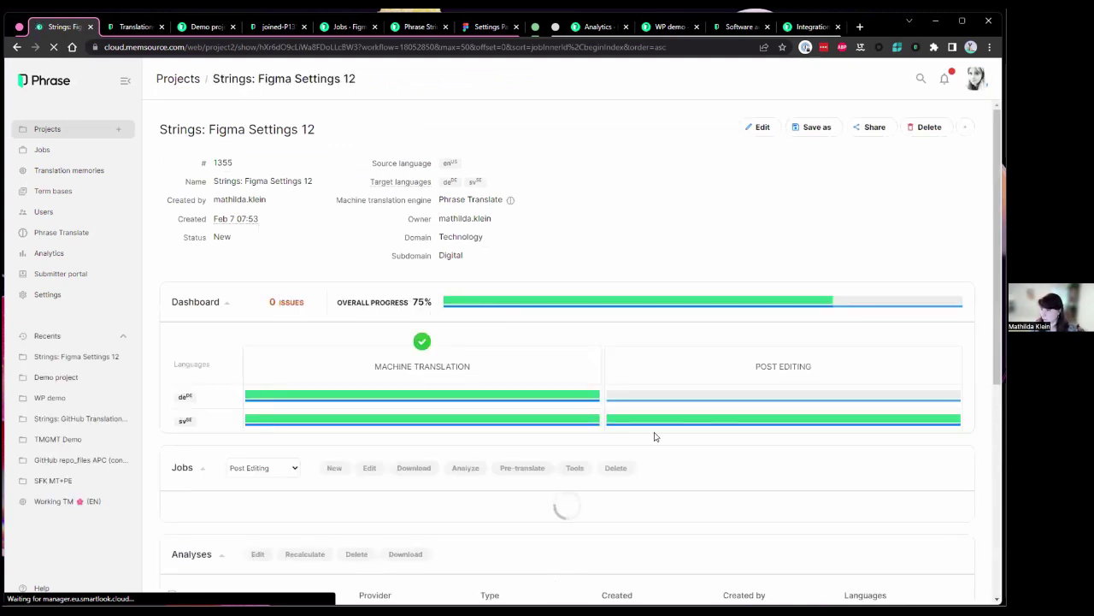
Show the LQA results of the Swedish job and export its scorecard as .xlsx
{"action": "scroll", "coordinate": [735, 436], "scroll_direction": "down", "scroll_amount": 2}
{"action": "scroll", "coordinate": [734, 436], "scroll_direction": "down", "scroll_amount": 2}
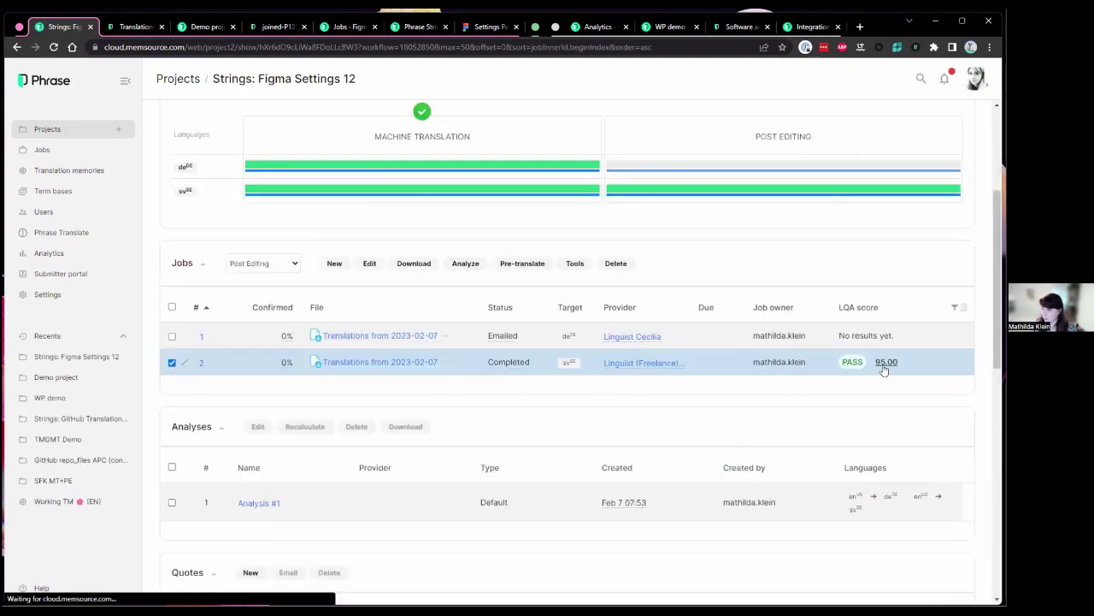
{"action": "left_click", "coordinate": [854, 364]}
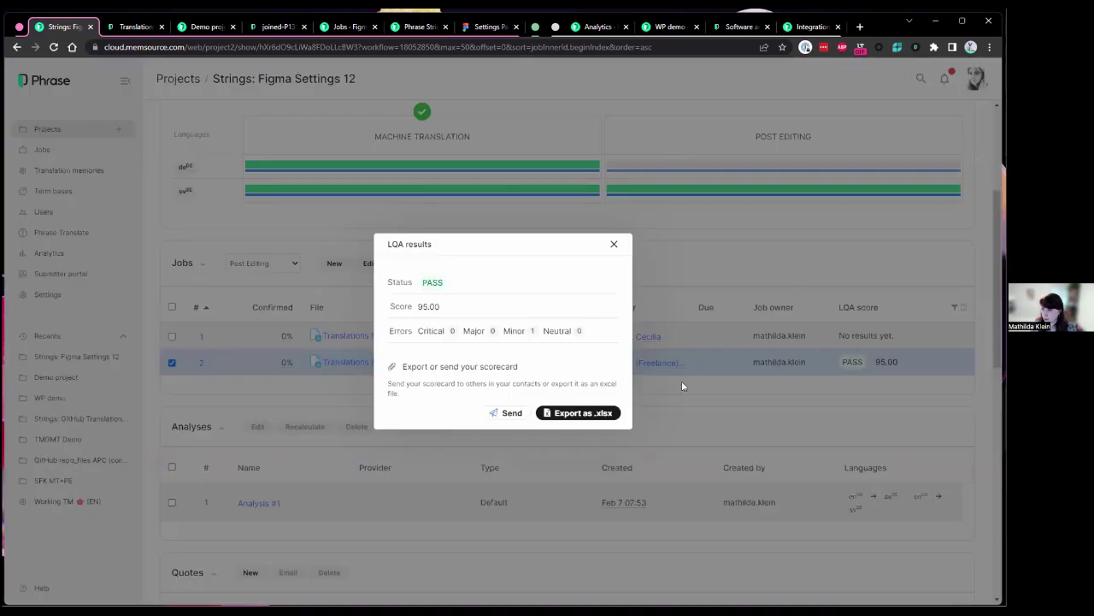
{"action": "left_click", "coordinate": [588, 415]}
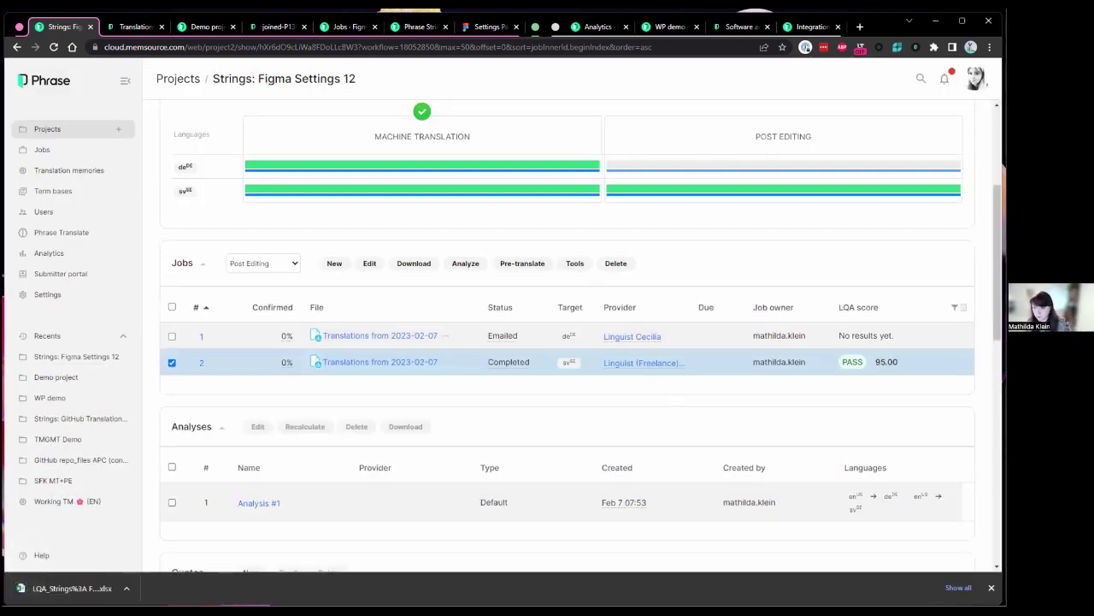
Examine the minor error and the segment 5 row in the exported scorecard in Excel, and show the job's LQA scorecard tools in Phrase
{"action": "left_click", "coordinate": [62, 590]}
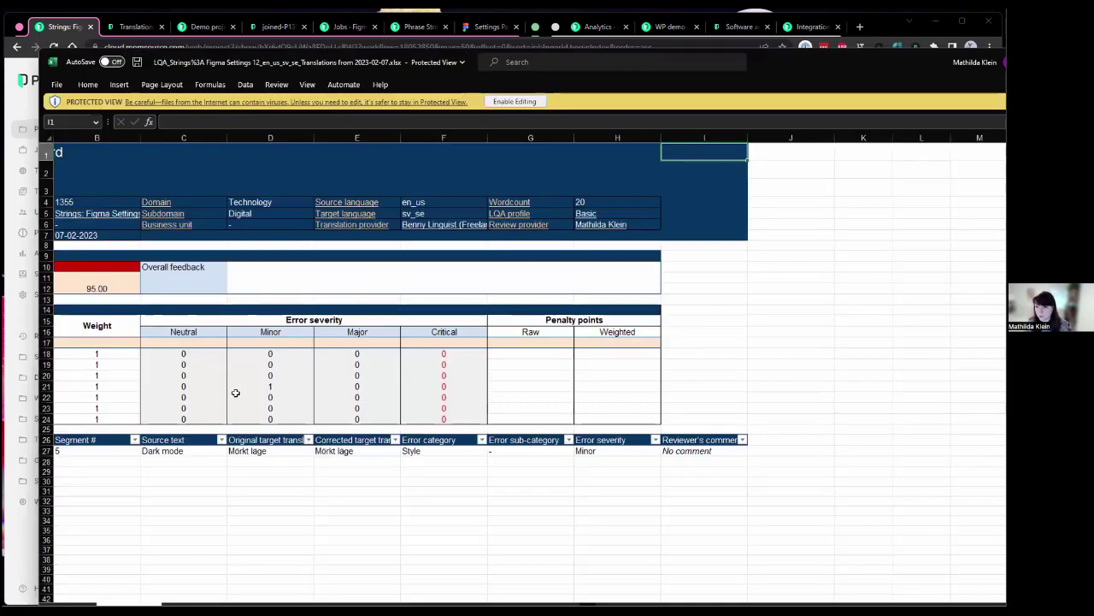
{"action": "left_click", "coordinate": [273, 386]}
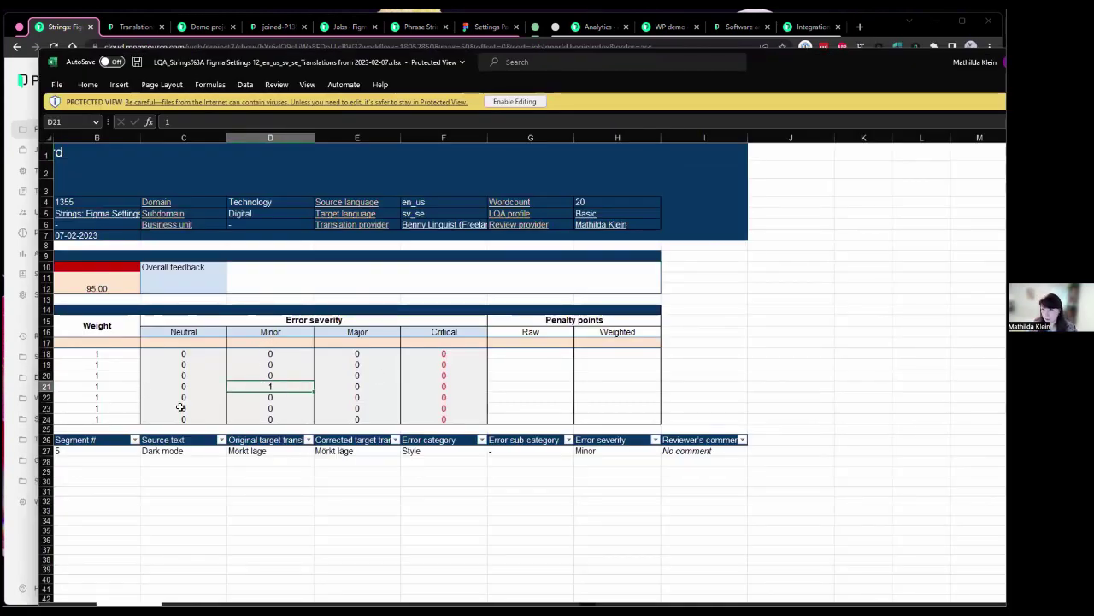
{"action": "left_click_drag", "start_coordinate": [68, 450], "coordinate": [752, 453]}
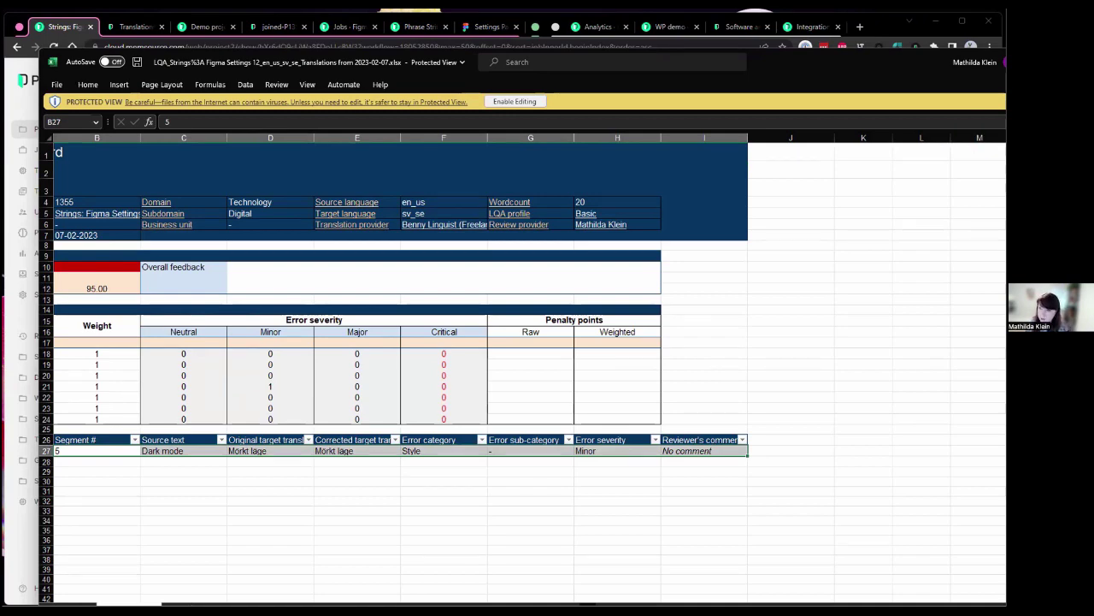
{"action": "left_click", "coordinate": [1055, 63]}
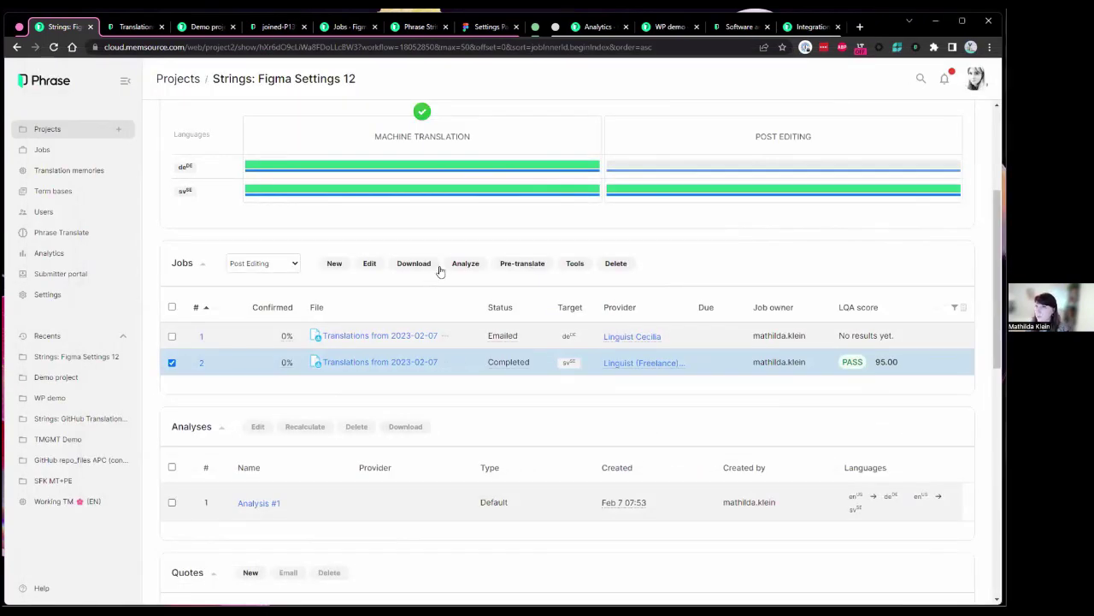
{"action": "left_click", "coordinate": [571, 265]}
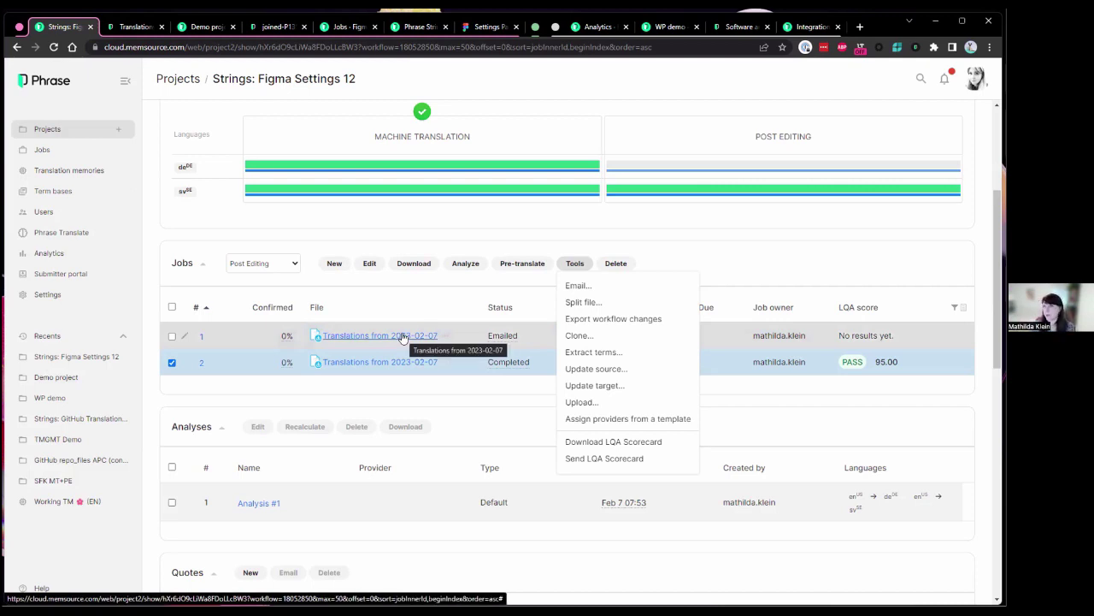
Open the download settings for the de-DE language of the Figma: settings demo project in Phrase Strings
{"action": "left_click", "coordinate": [416, 26]}
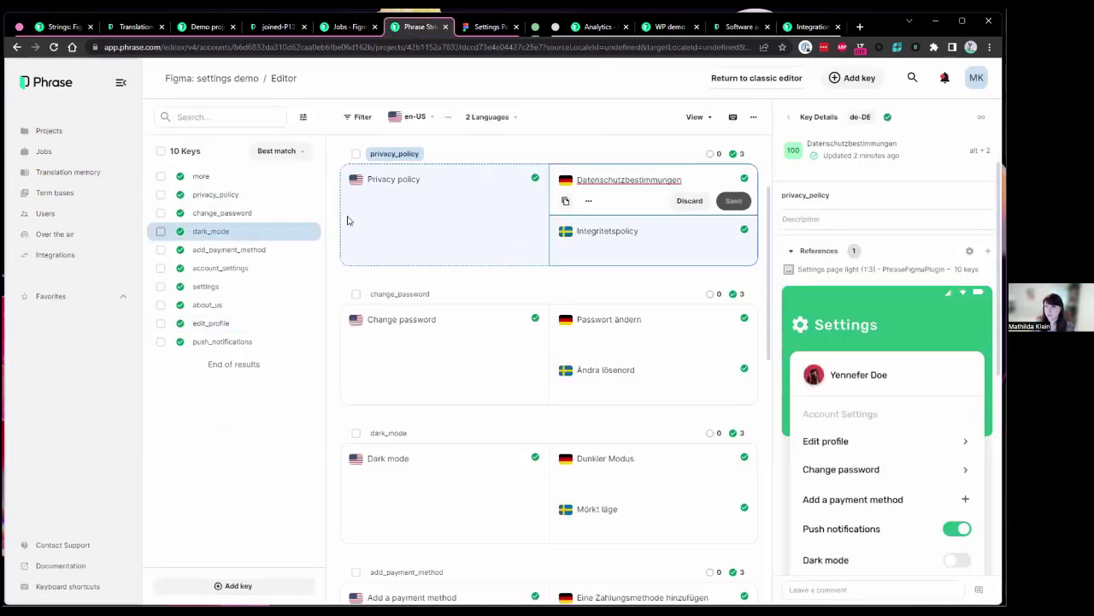
{"action": "left_click", "coordinate": [227, 79]}
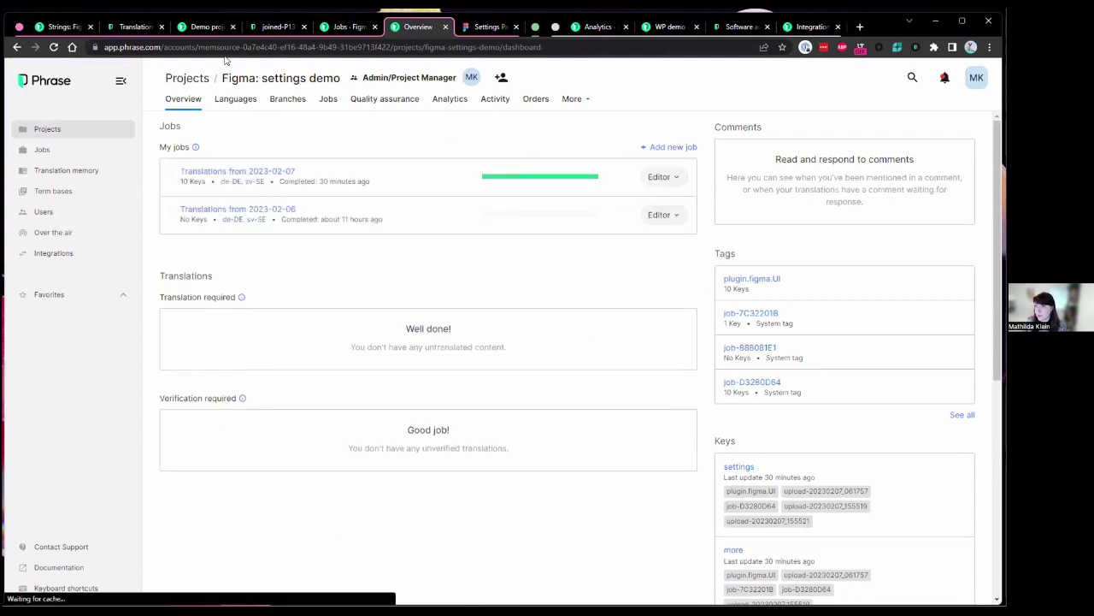
{"action": "left_click", "coordinate": [238, 113]}
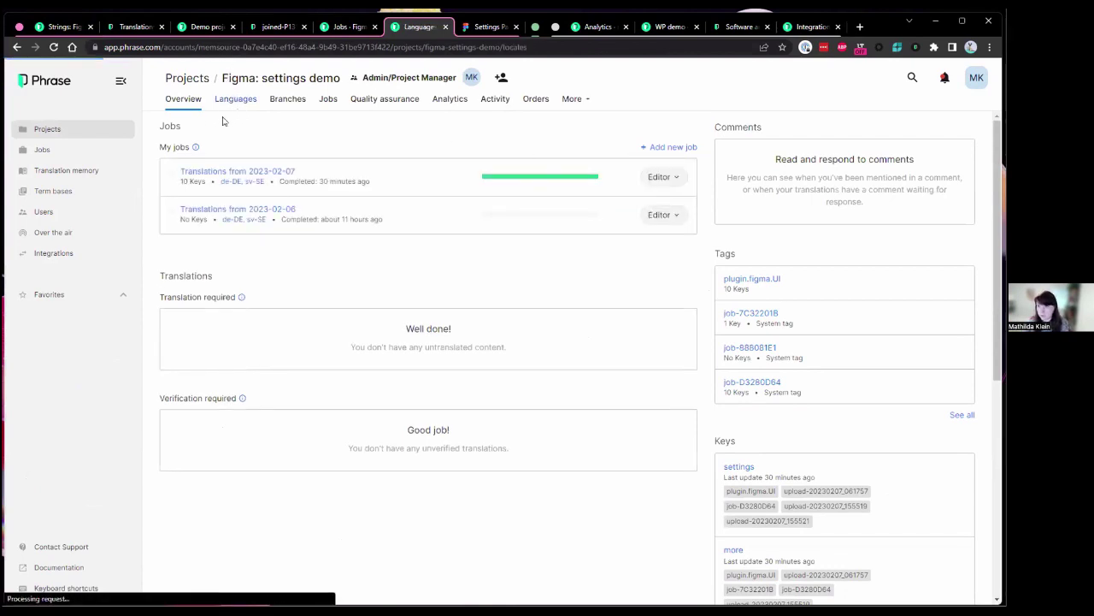
{"action": "left_click", "coordinate": [950, 249]}
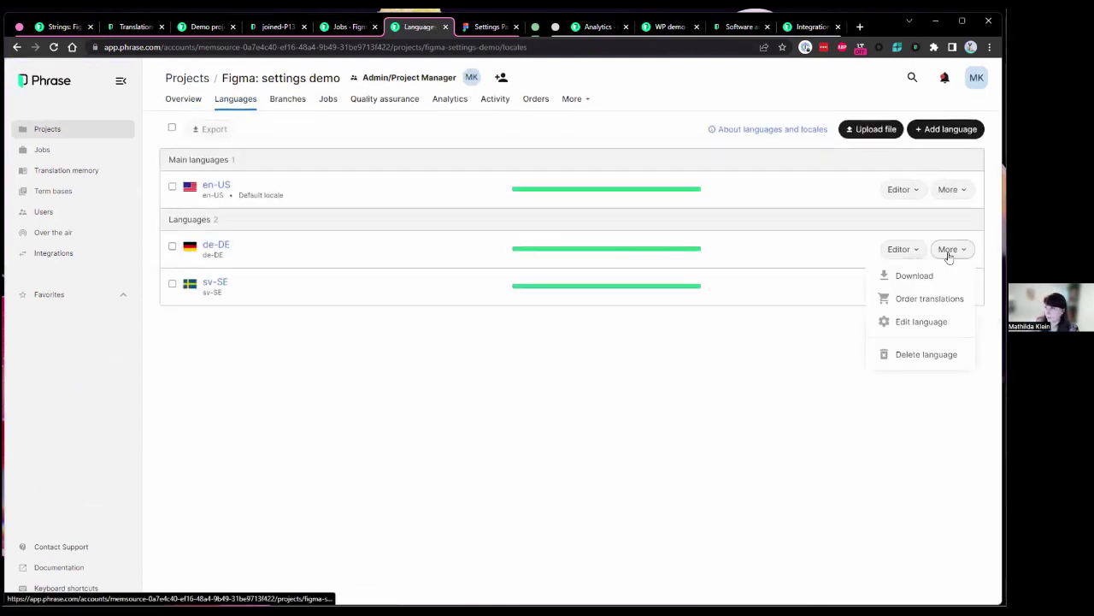
{"action": "left_click", "coordinate": [931, 278]}
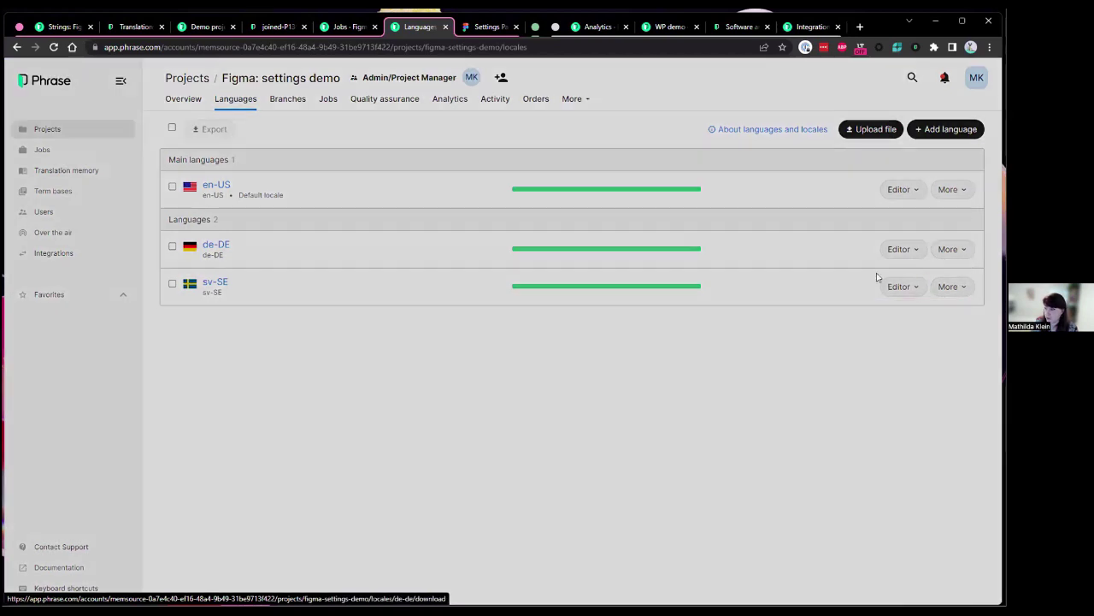
Look through the file formats offered for the de-DE download and return to the Swedish Translations from 2023-02-07 job
{"action": "left_click", "coordinate": [458, 145]}
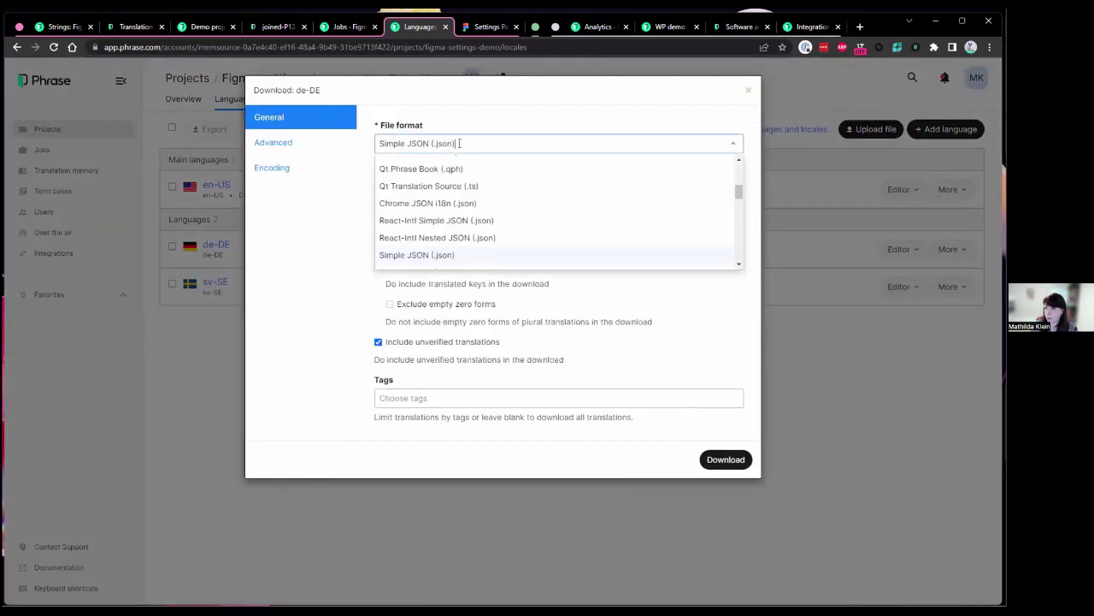
{"action": "scroll", "coordinate": [459, 176], "scroll_direction": "up", "scroll_amount": 5}
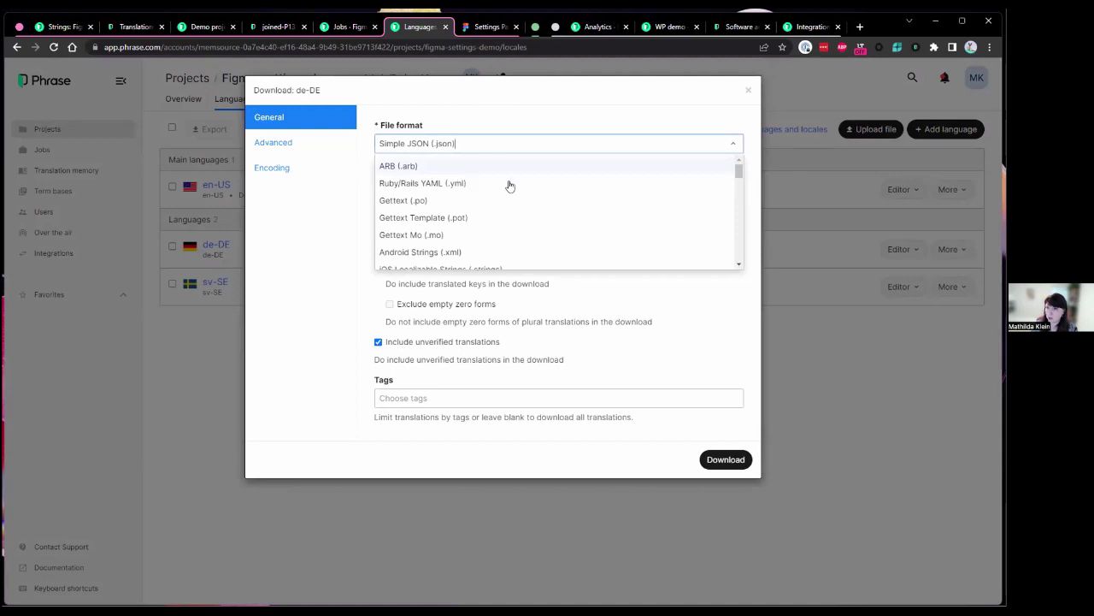
{"action": "scroll", "coordinate": [508, 183], "scroll_direction": "down", "scroll_amount": 8}
{"action": "scroll", "coordinate": [508, 185], "scroll_direction": "down", "scroll_amount": 15}
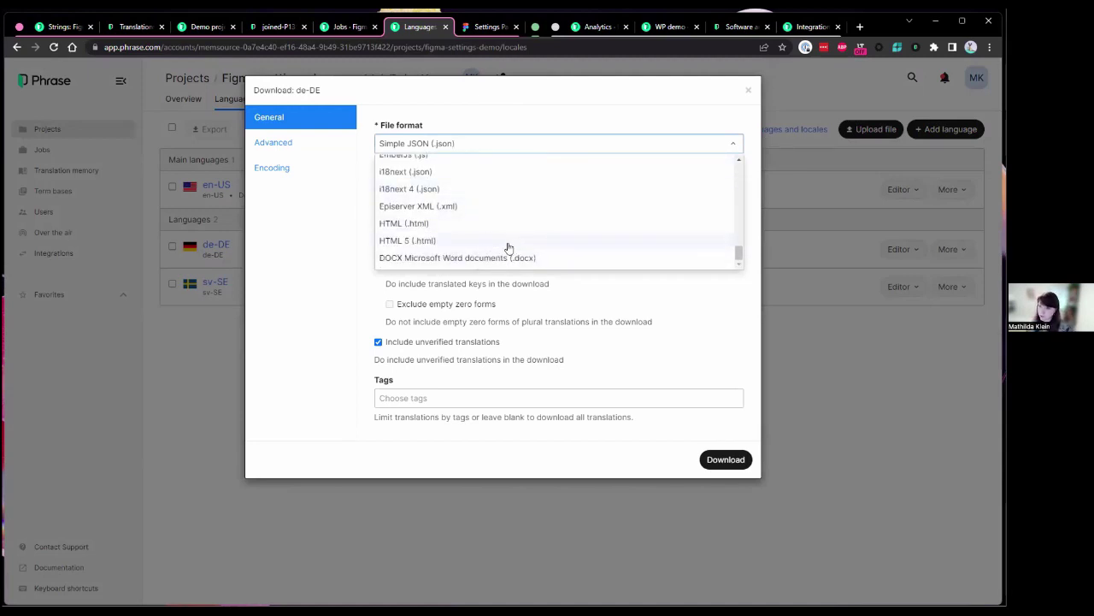
{"action": "key", "text": "ctrl+2"}
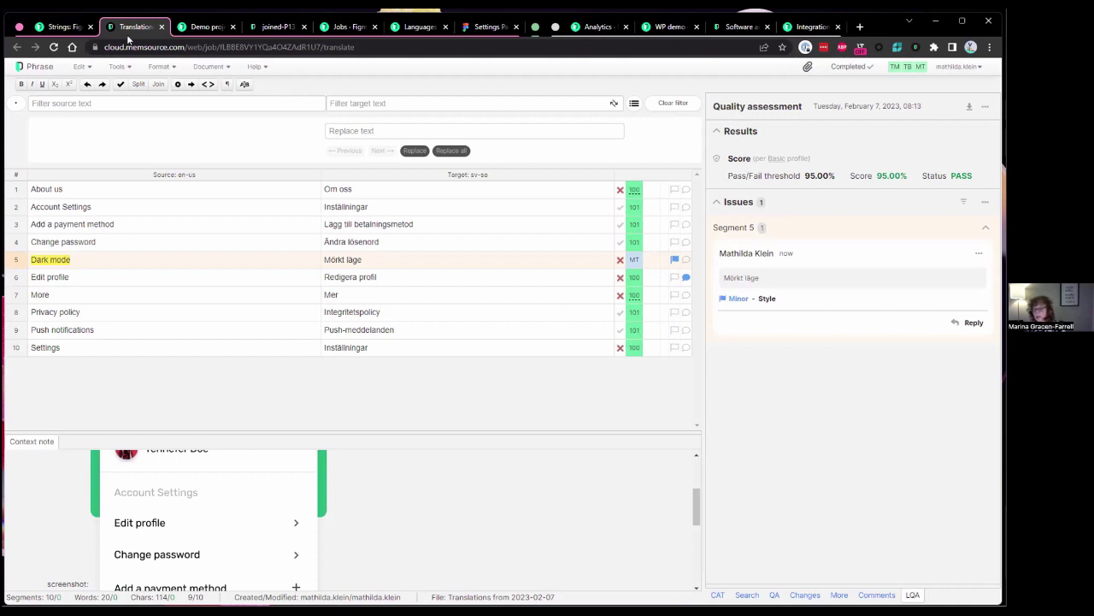
Start a new job with the same import settings as job 1 in Strings: Figma Settings 12 and look through the supported file types
{"action": "left_click", "coordinate": [71, 28]}
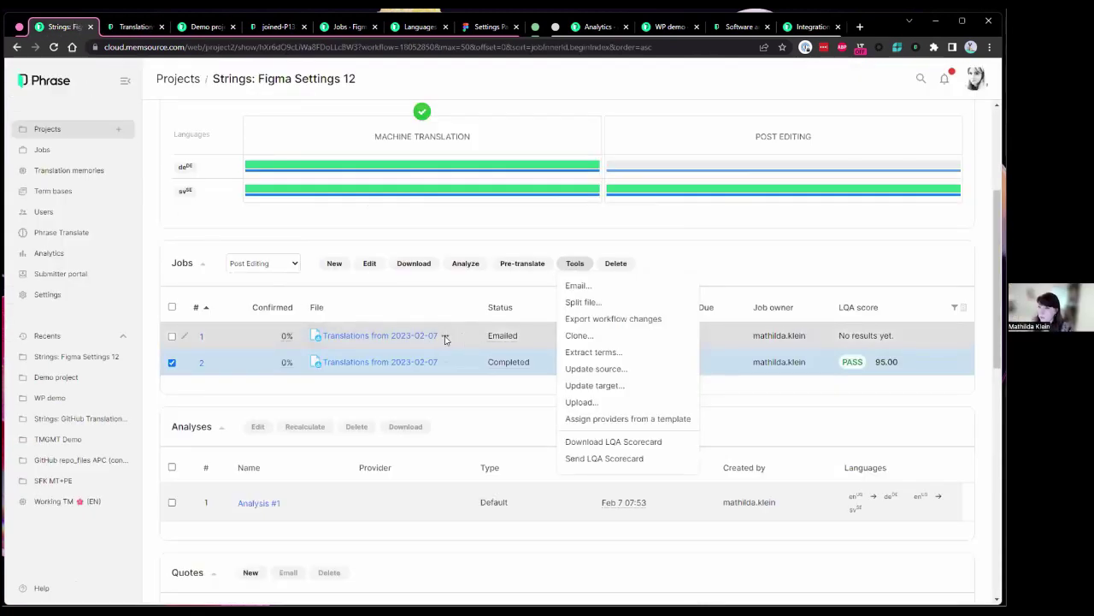
{"action": "mouse_move", "coordinate": [444, 338]}
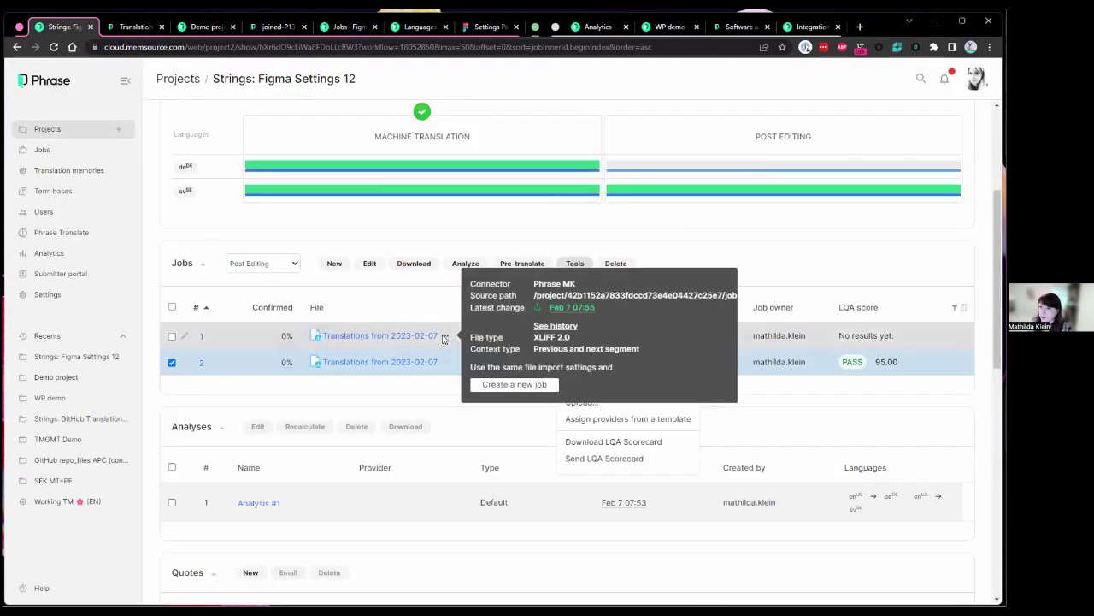
{"action": "left_click", "coordinate": [484, 384]}
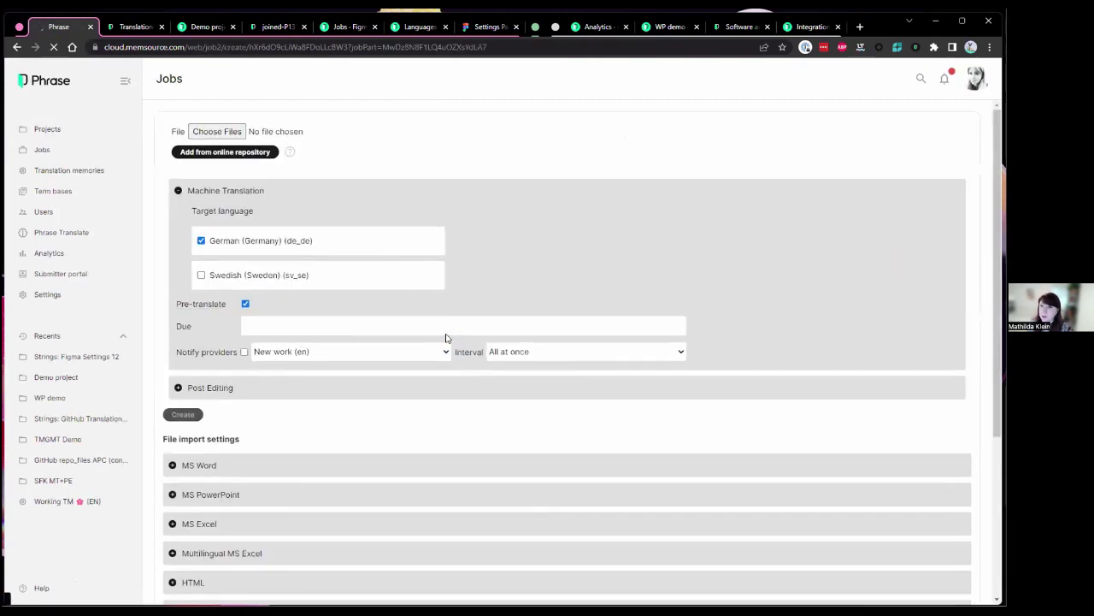
{"action": "scroll", "coordinate": [281, 449], "scroll_direction": "down", "scroll_amount": 8}
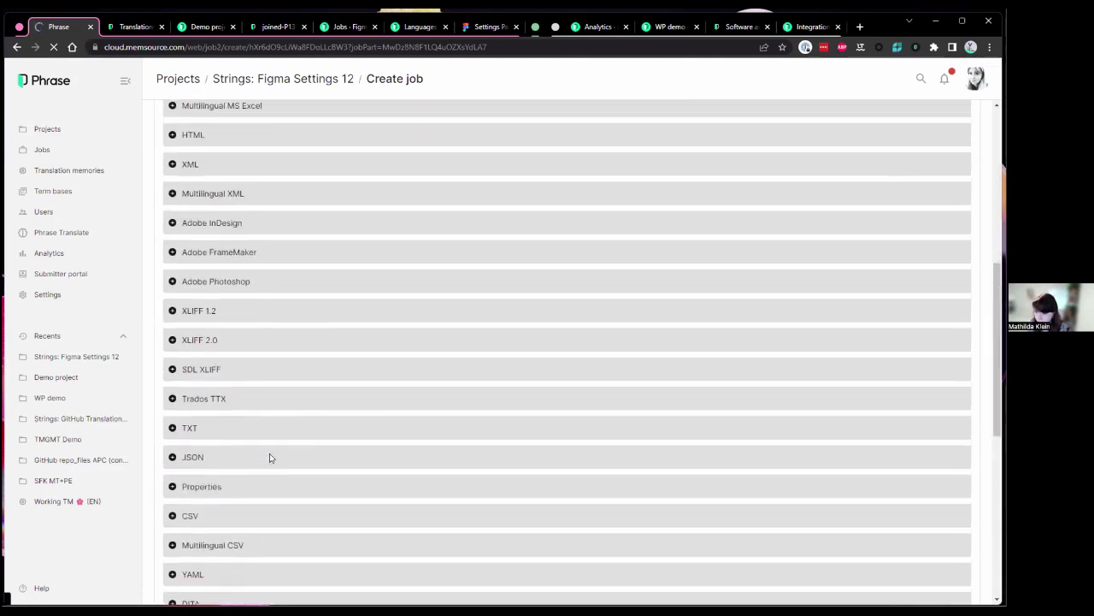
{"action": "scroll", "coordinate": [253, 496], "scroll_direction": "down", "scroll_amount": 2}
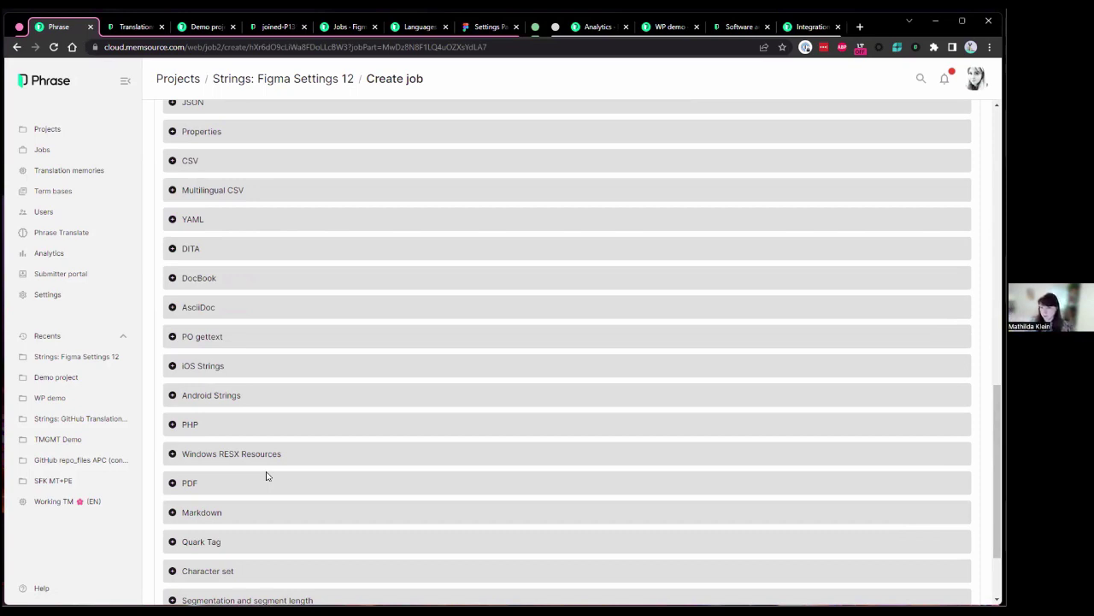
Show the PDF import settings and the available filter options, including TRANS_PDF
{"action": "left_click", "coordinate": [220, 485]}
{"action": "scroll", "coordinate": [257, 530], "scroll_direction": "down", "scroll_amount": 2}
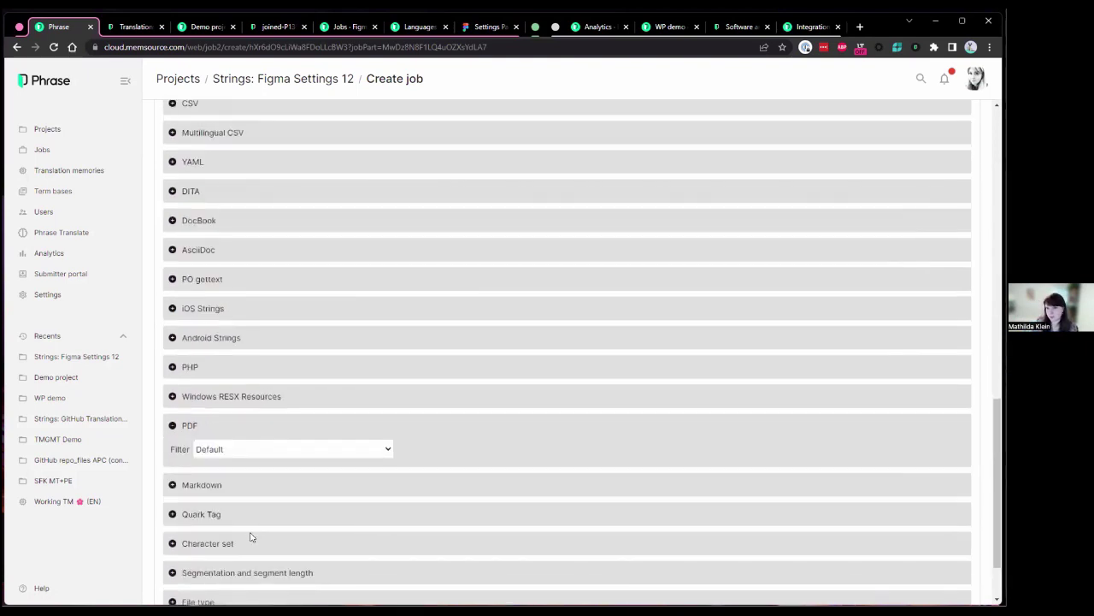
{"action": "left_click", "coordinate": [235, 448]}
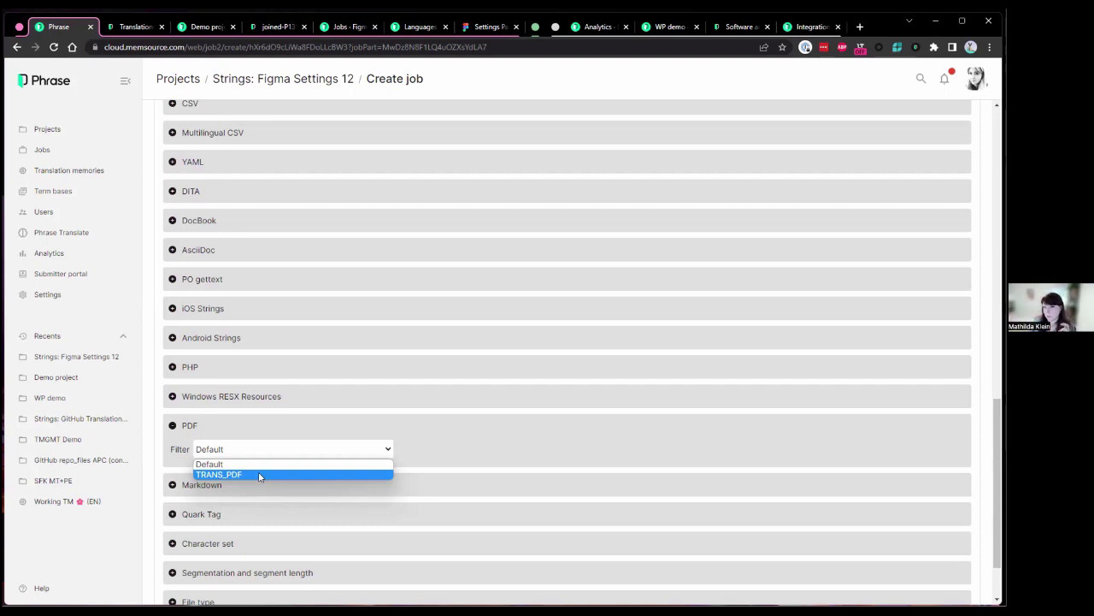
{"action": "left_click", "coordinate": [411, 450]}
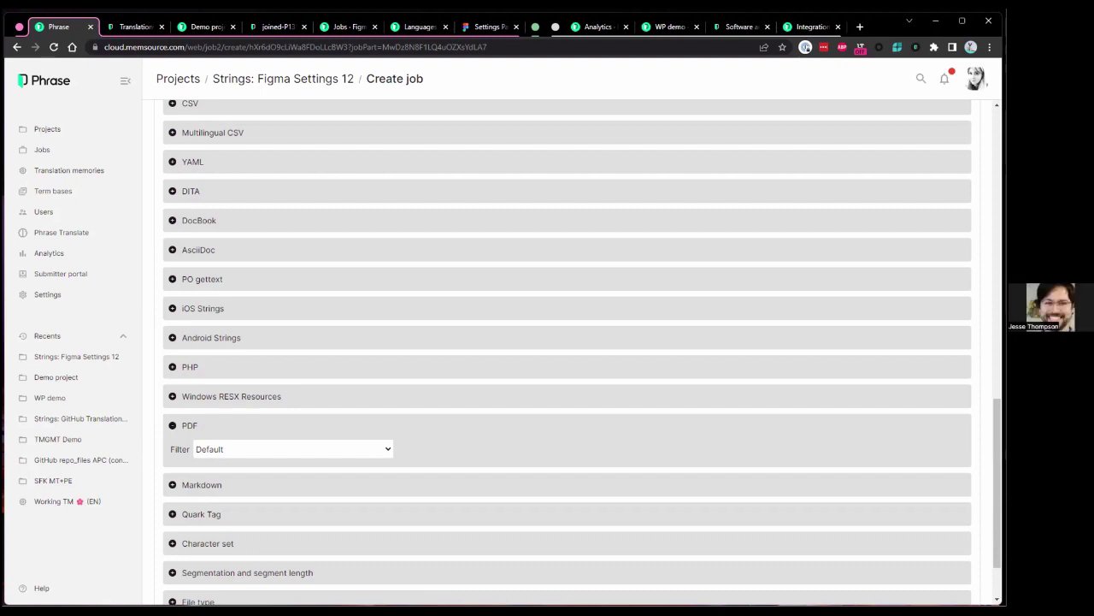
{"action": "left_click", "coordinate": [388, 451]}
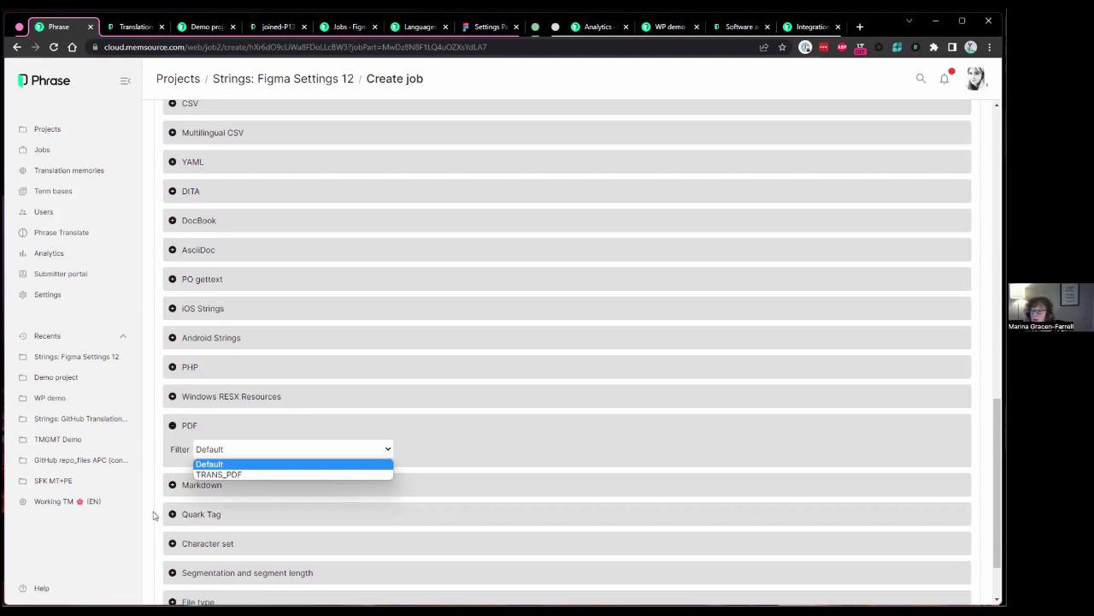
{"action": "key", "text": "Down"}
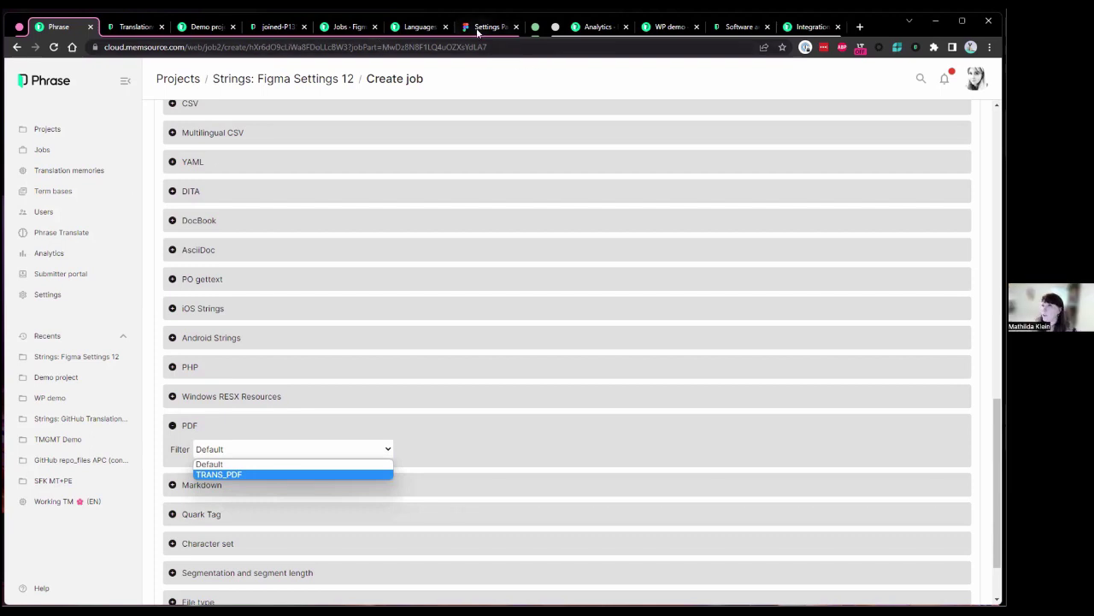
Return to the languages of the Figma: settings demo project and close the de-DE download settings without downloading
{"action": "left_click", "coordinate": [419, 27]}
{"action": "left_click", "coordinate": [419, 27]}
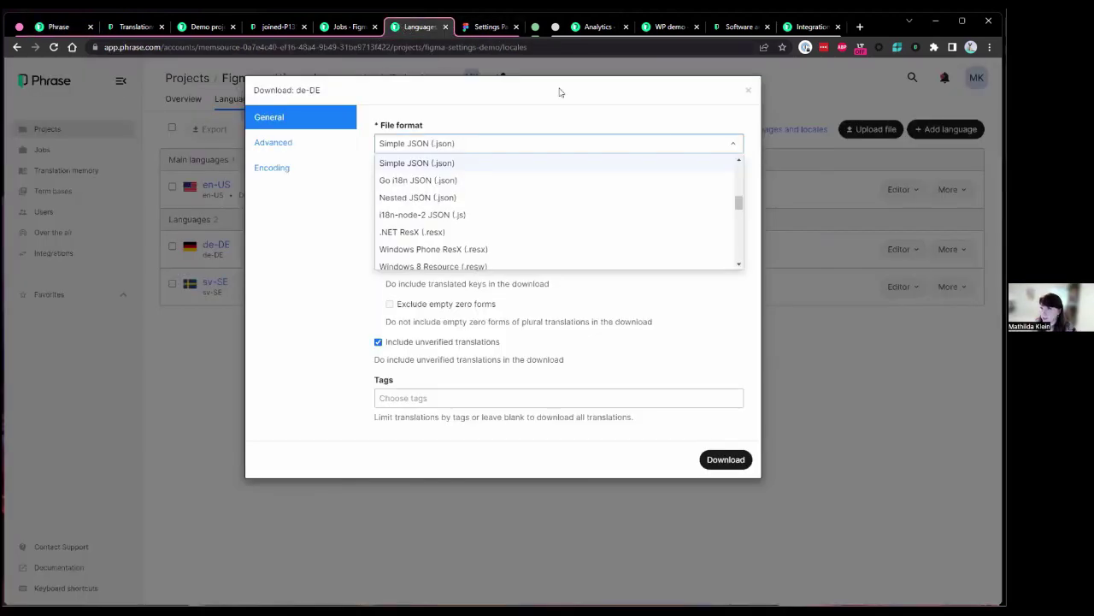
{"action": "left_click", "coordinate": [747, 89]}
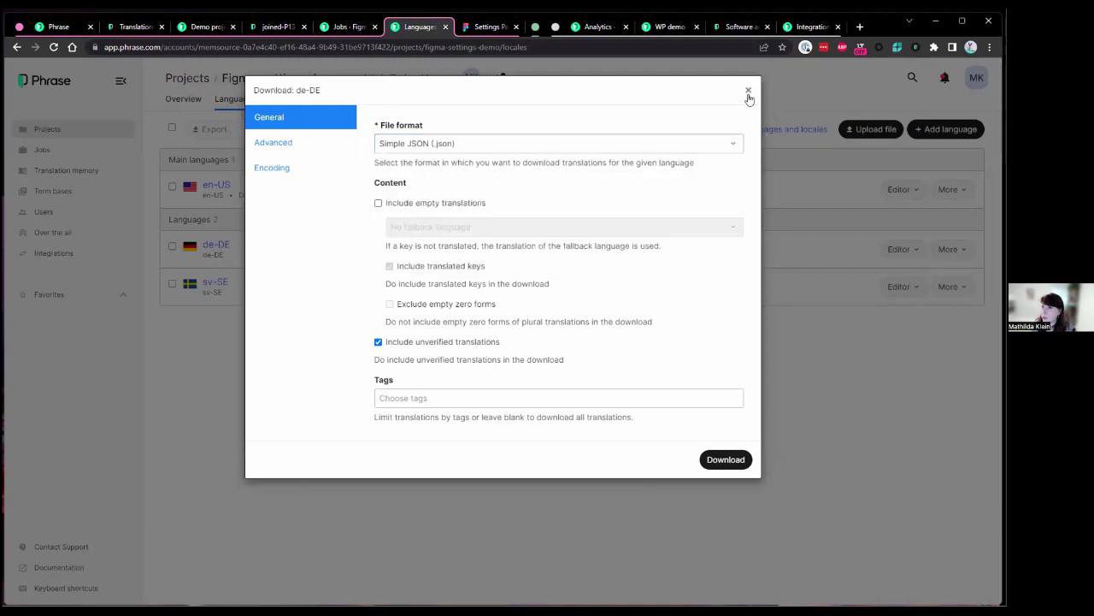
{"action": "left_click", "coordinate": [748, 91]}
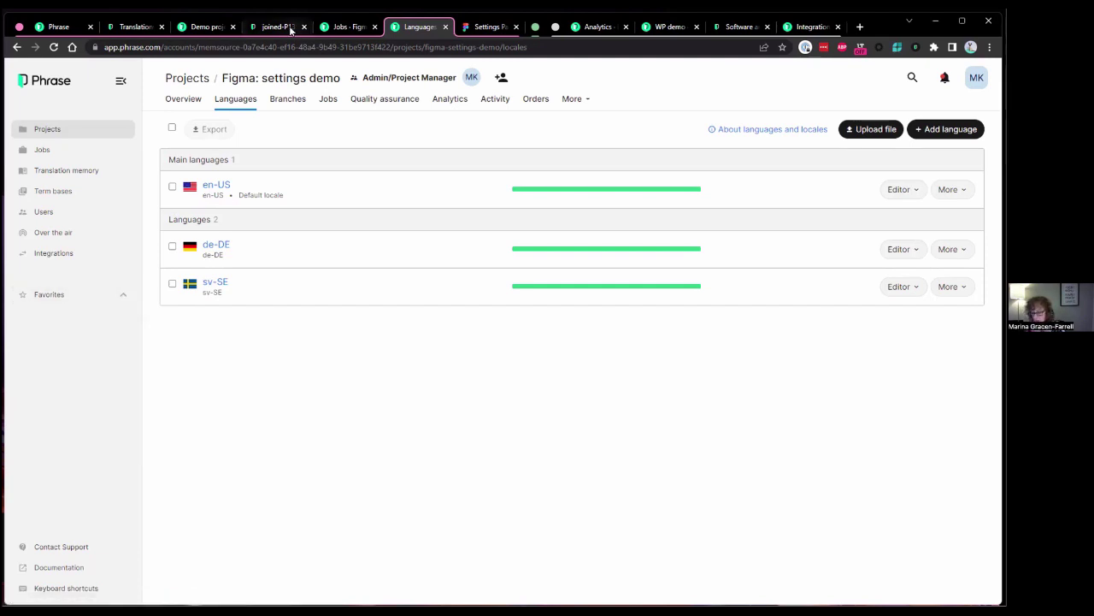
Show the on-time delivery analytics without the This Year date filter and look through job delivery by month, provider, project, language pair and client
{"action": "left_click", "coordinate": [598, 26]}
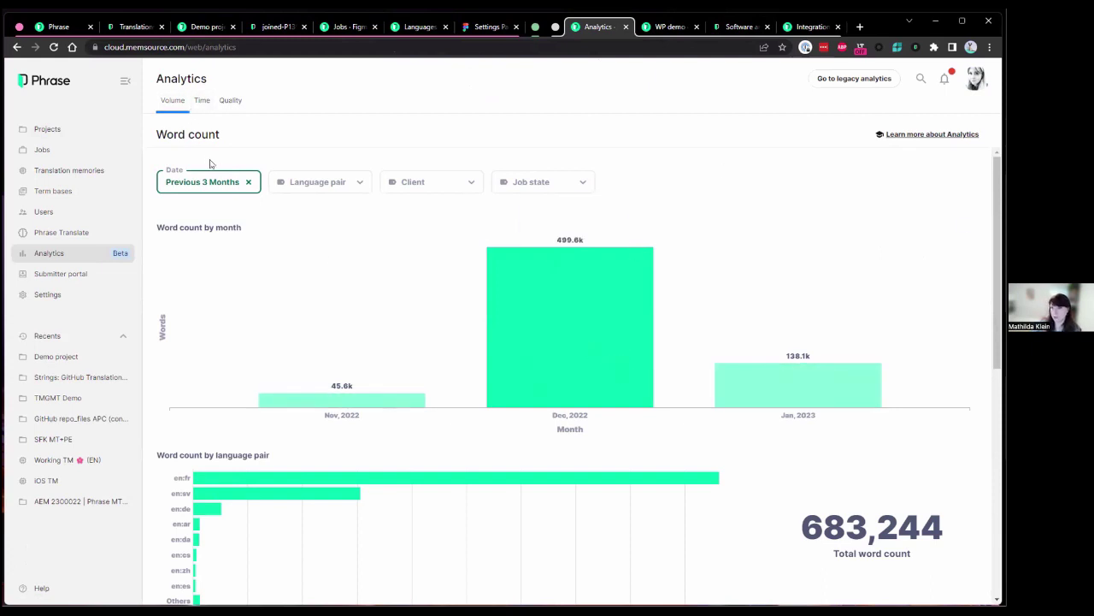
{"action": "left_click", "coordinate": [203, 103]}
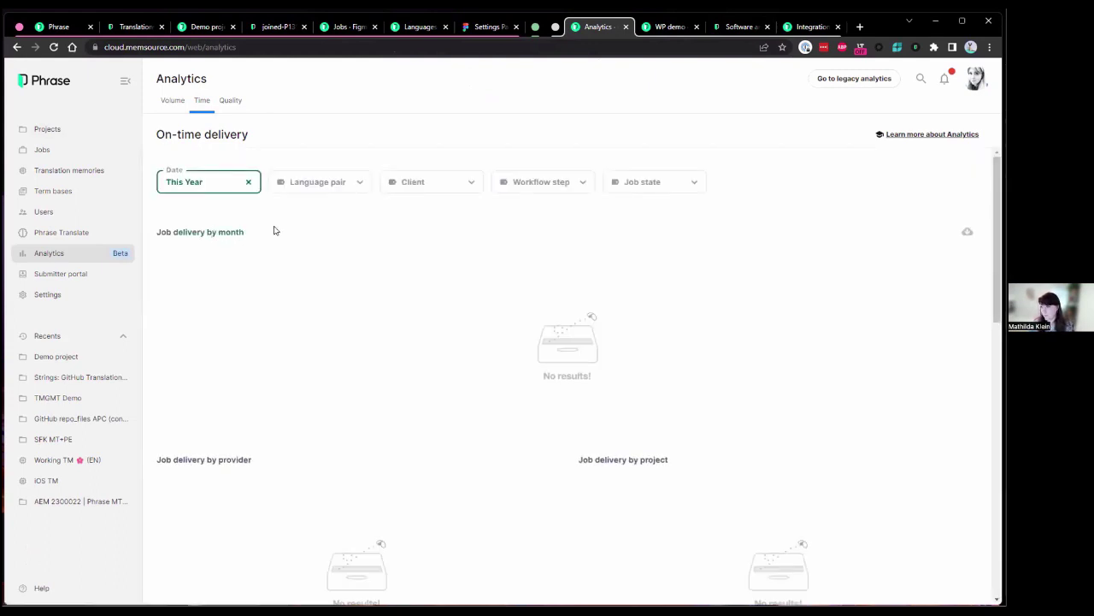
{"action": "left_click", "coordinate": [249, 182]}
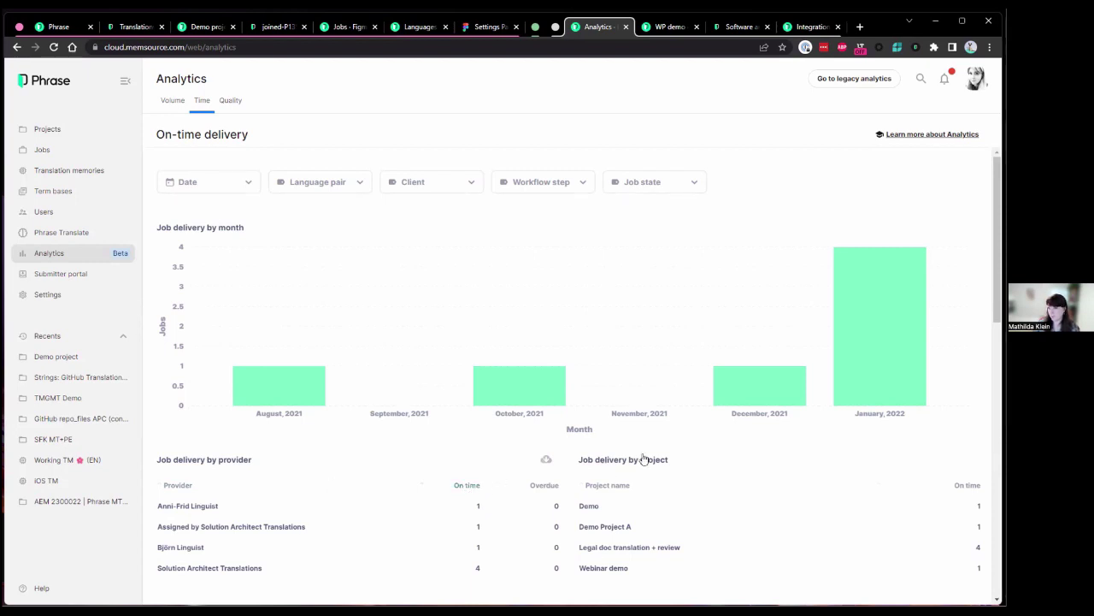
{"action": "scroll", "coordinate": [631, 472], "scroll_direction": "down", "scroll_amount": 4}
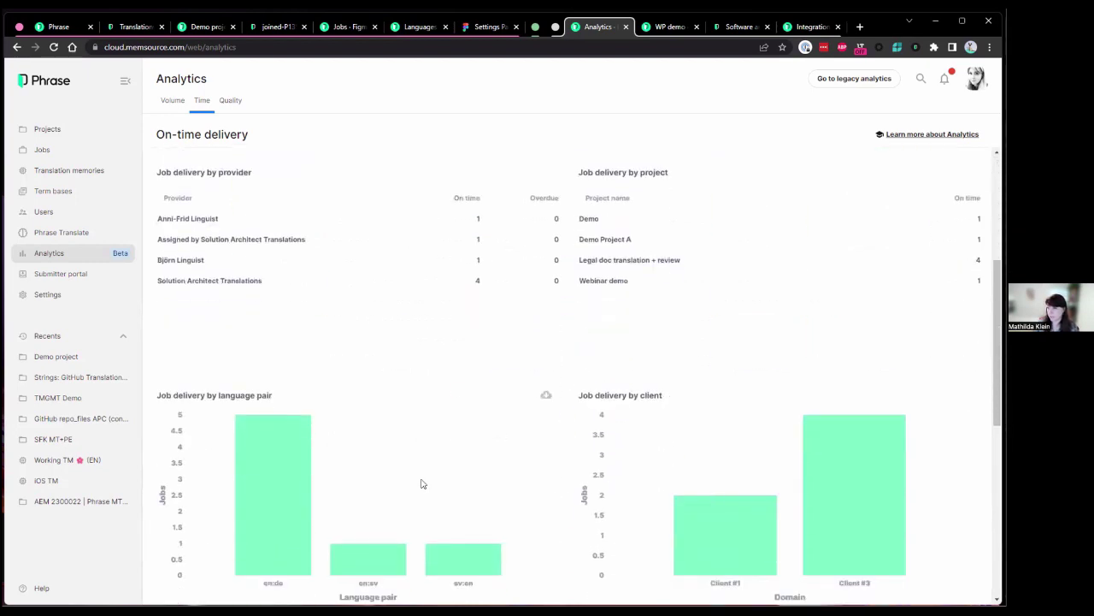
{"action": "scroll", "coordinate": [428, 458], "scroll_direction": "up", "scroll_amount": 3}
{"action": "scroll", "coordinate": [427, 458], "scroll_direction": "up", "scroll_amount": 1}
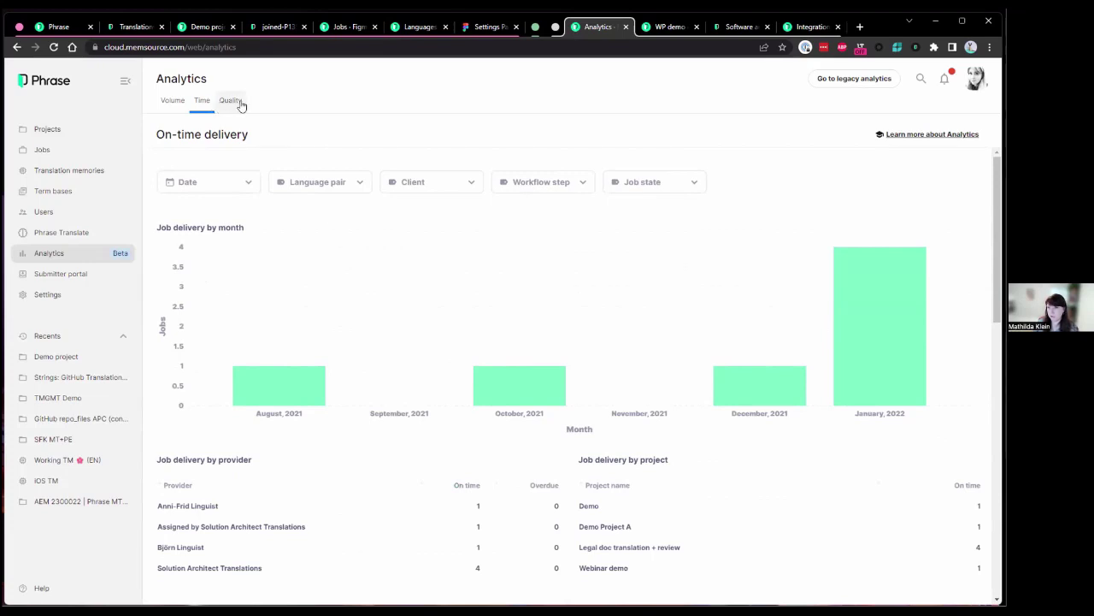
Examine this year's language quality assessment analytics by category, severity, project, provider, language pair and client
{"action": "left_click", "coordinate": [231, 101]}
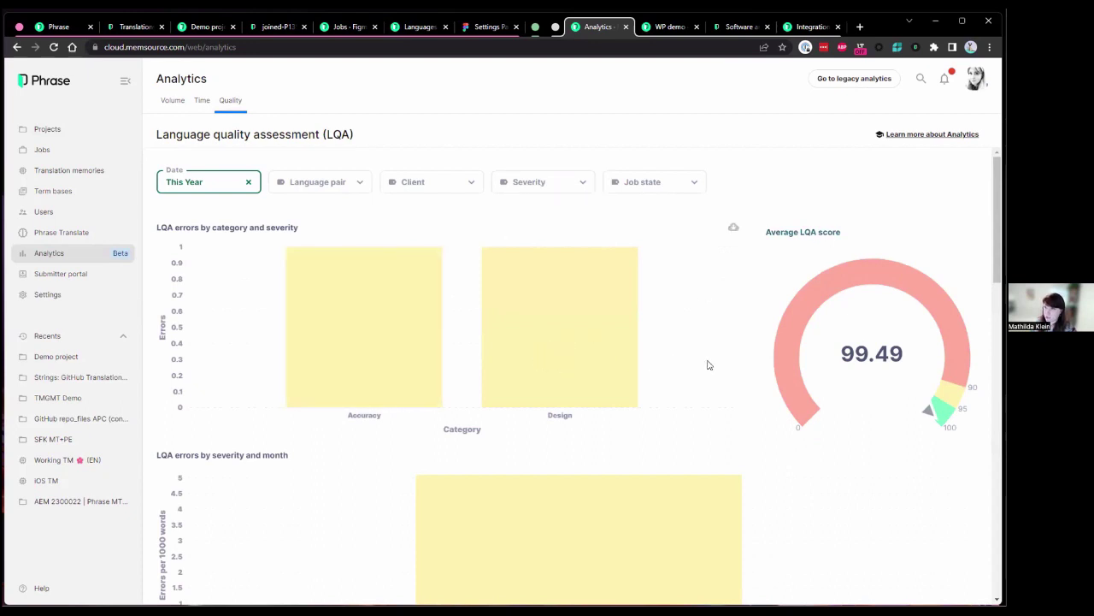
{"action": "scroll", "coordinate": [709, 365], "scroll_direction": "down", "scroll_amount": 4}
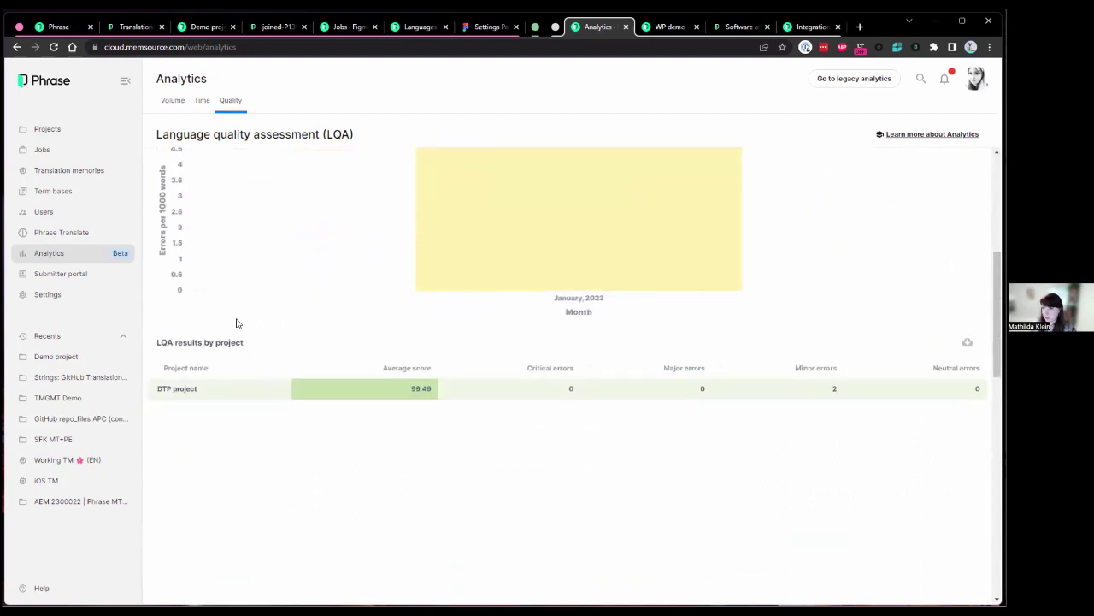
{"action": "scroll", "coordinate": [235, 188], "scroll_direction": "up", "scroll_amount": 1}
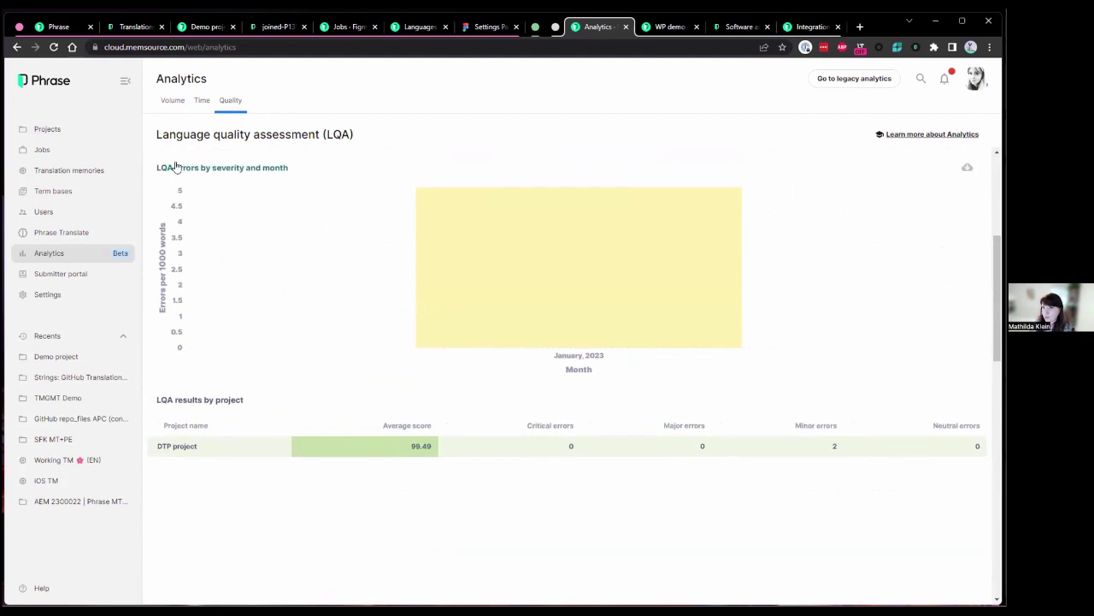
{"action": "scroll", "coordinate": [557, 379], "scroll_direction": "down", "scroll_amount": 2}
{"action": "scroll", "coordinate": [222, 203], "scroll_direction": "down", "scroll_amount": 2}
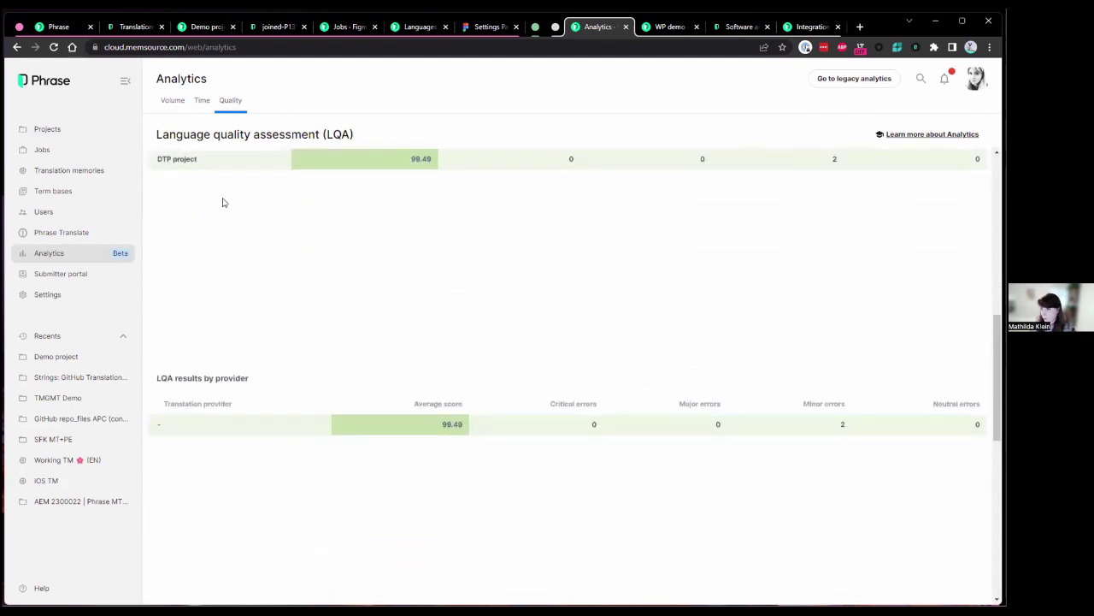
{"action": "scroll", "coordinate": [273, 442], "scroll_direction": "down", "scroll_amount": 5}
{"action": "scroll", "coordinate": [336, 429], "scroll_direction": "down", "scroll_amount": 2}
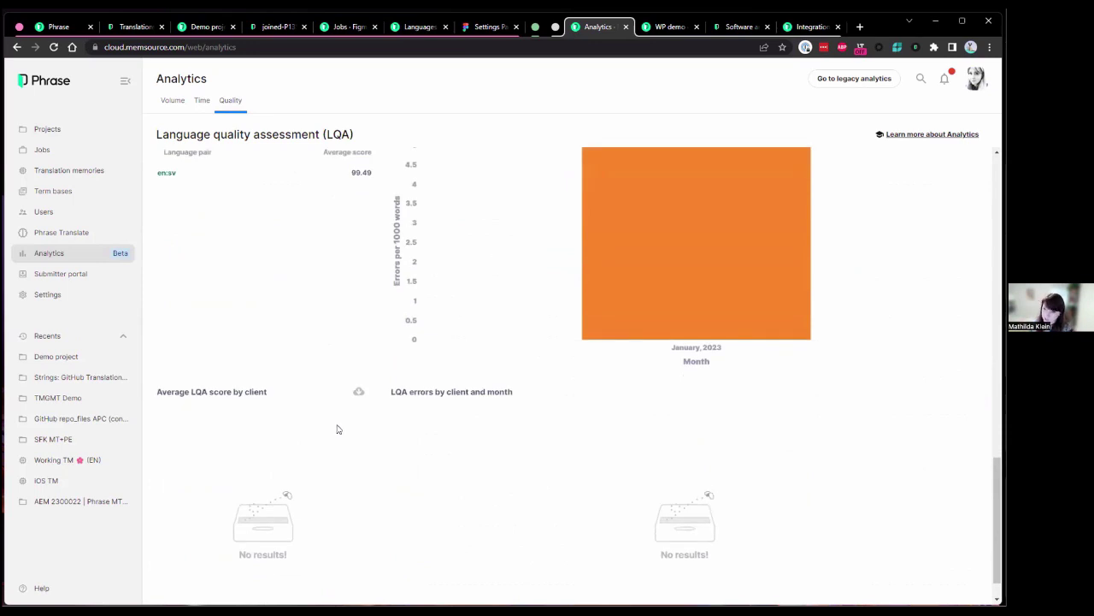
{"action": "scroll", "coordinate": [338, 429], "scroll_direction": "down", "scroll_amount": 1}
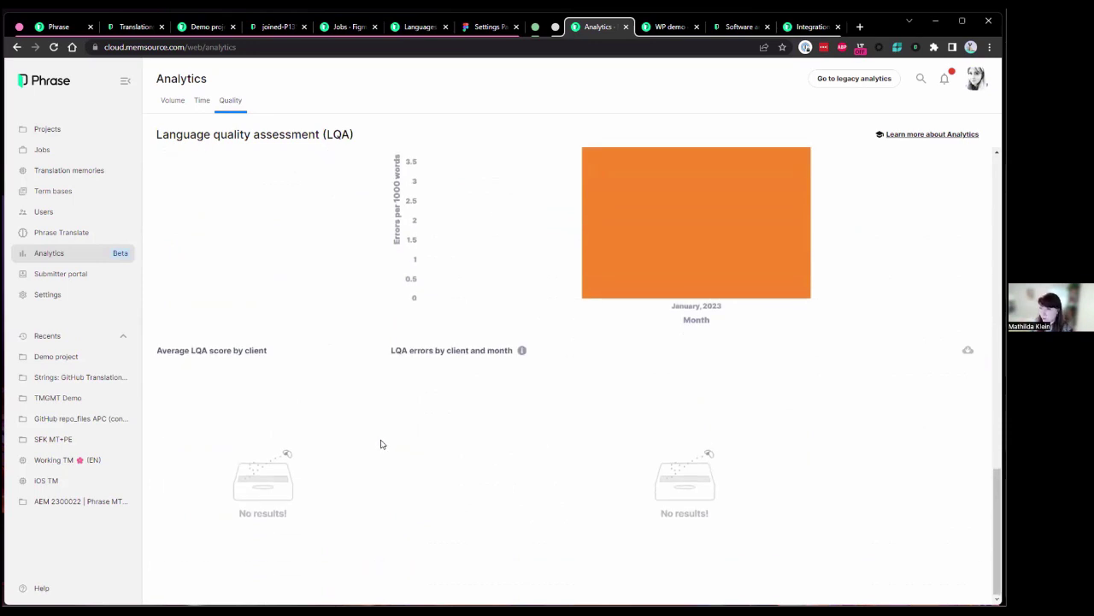
{"action": "scroll", "coordinate": [382, 444], "scroll_direction": "up", "scroll_amount": 15}
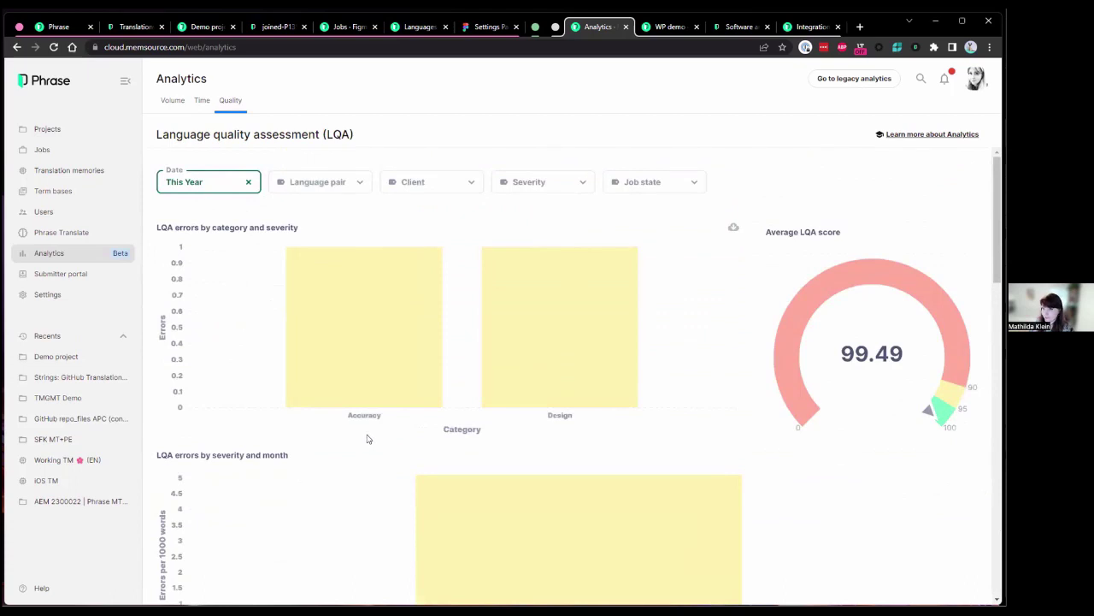
Clear the This Year date filter from the LQA analytics and inspect the errors by category and severity, including major fluency errors
{"action": "left_click", "coordinate": [248, 182]}
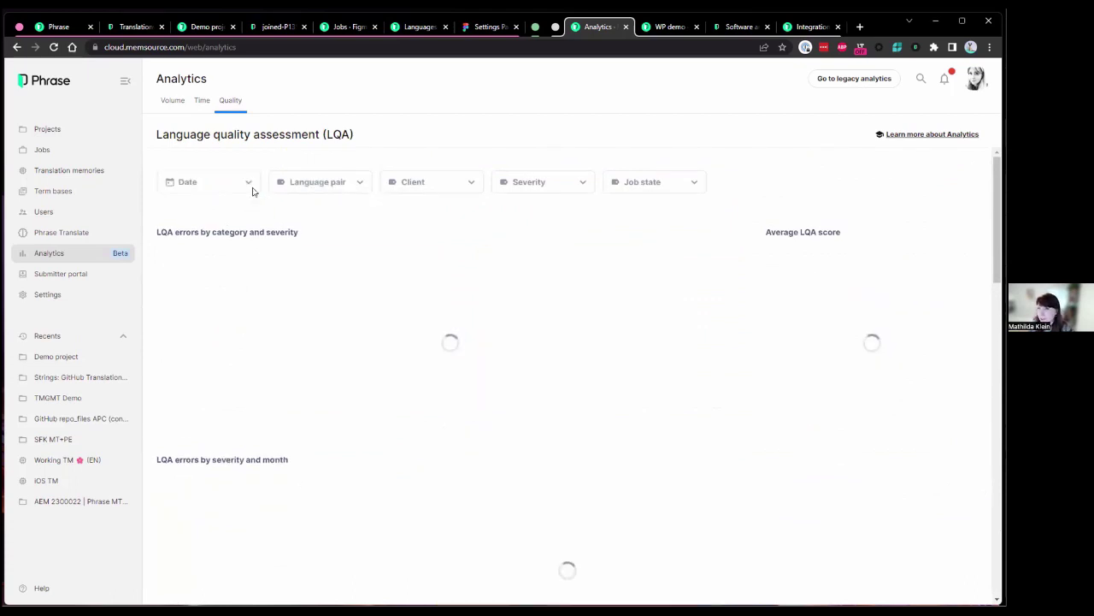
{"action": "scroll", "coordinate": [575, 402], "scroll_direction": "down", "scroll_amount": 2}
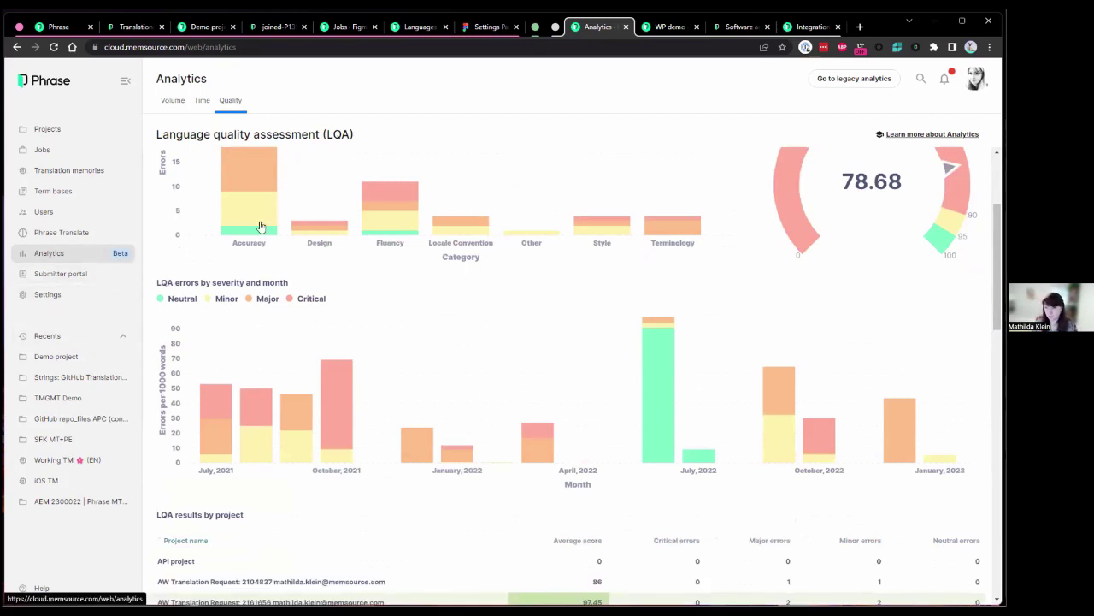
{"action": "mouse_move", "coordinate": [370, 211]}
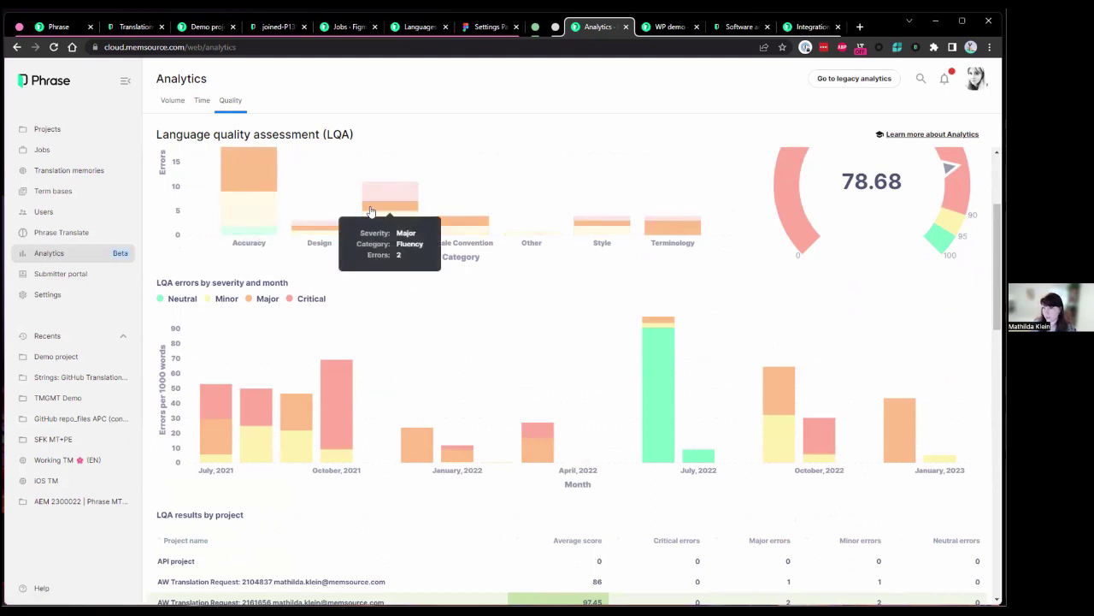
{"action": "scroll", "coordinate": [383, 151], "scroll_direction": "up", "scroll_amount": 3}
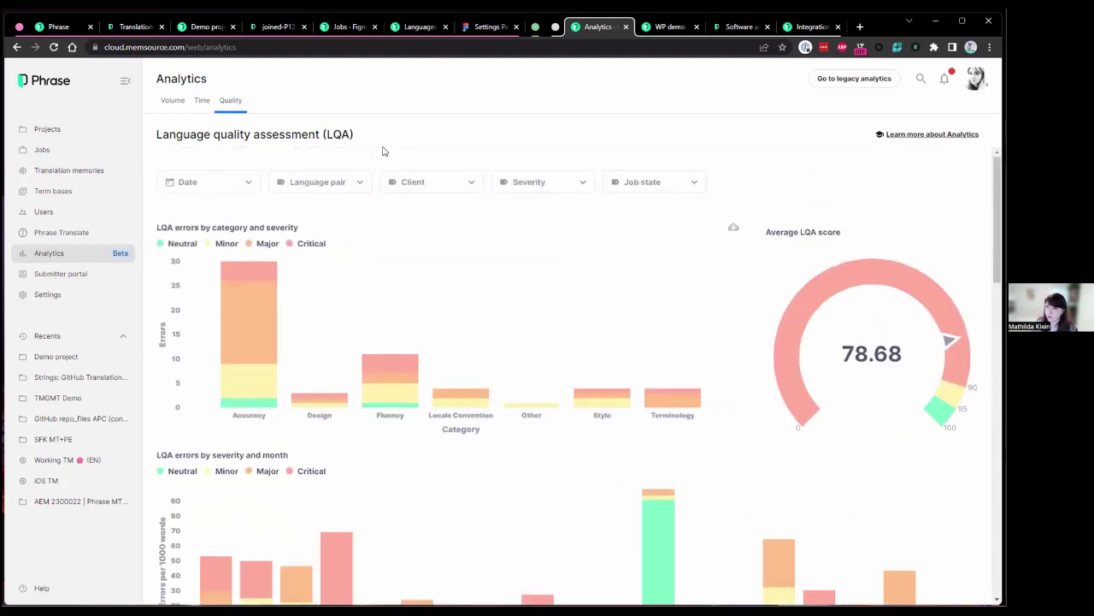